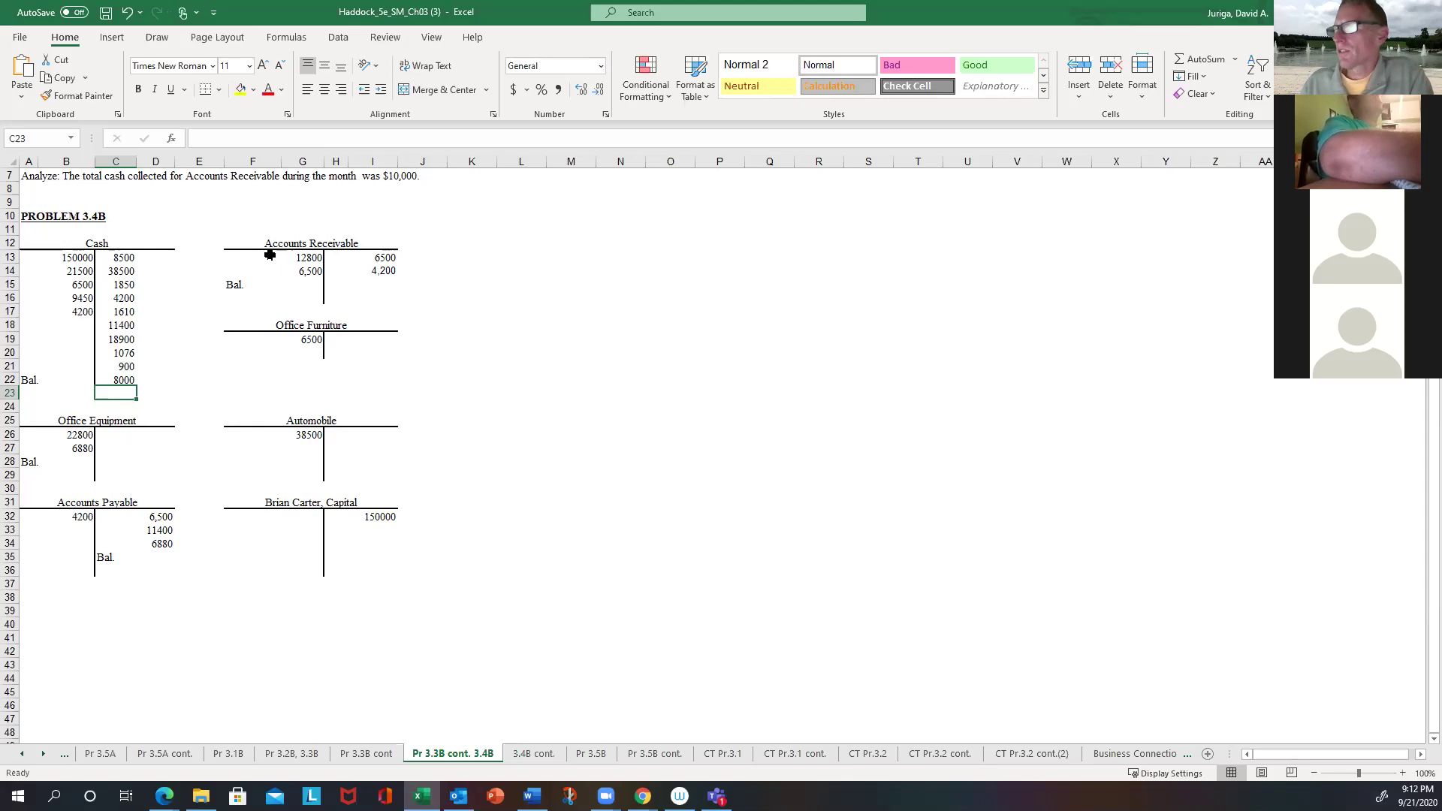
Step: Total the Accounts Receivable debit entries G13:G14 with a SUM formula in scratch cell T15
left_click_drag(270, 255, 418, 270)
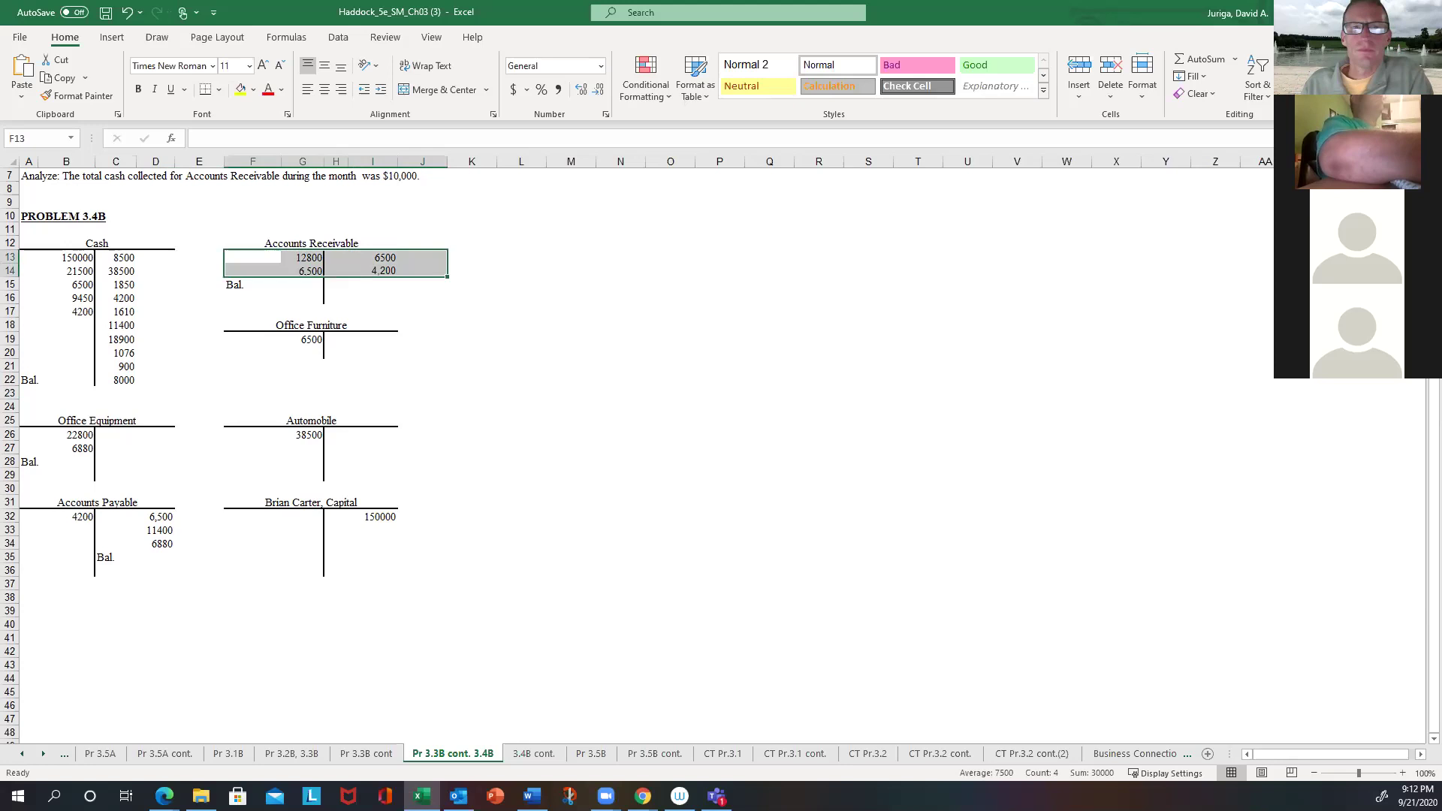
mouse_move(692, 476)
left_mouse_down()
mouse_move(319, 264)
mouse_move(428, 283)
mouse_move(402, 263)
mouse_move(409, 279)
mouse_move(250, 291)
mouse_move(331, 241)
mouse_move(325, 280)
mouse_move(386, 257)
mouse_move(381, 277)
left_mouse_up()
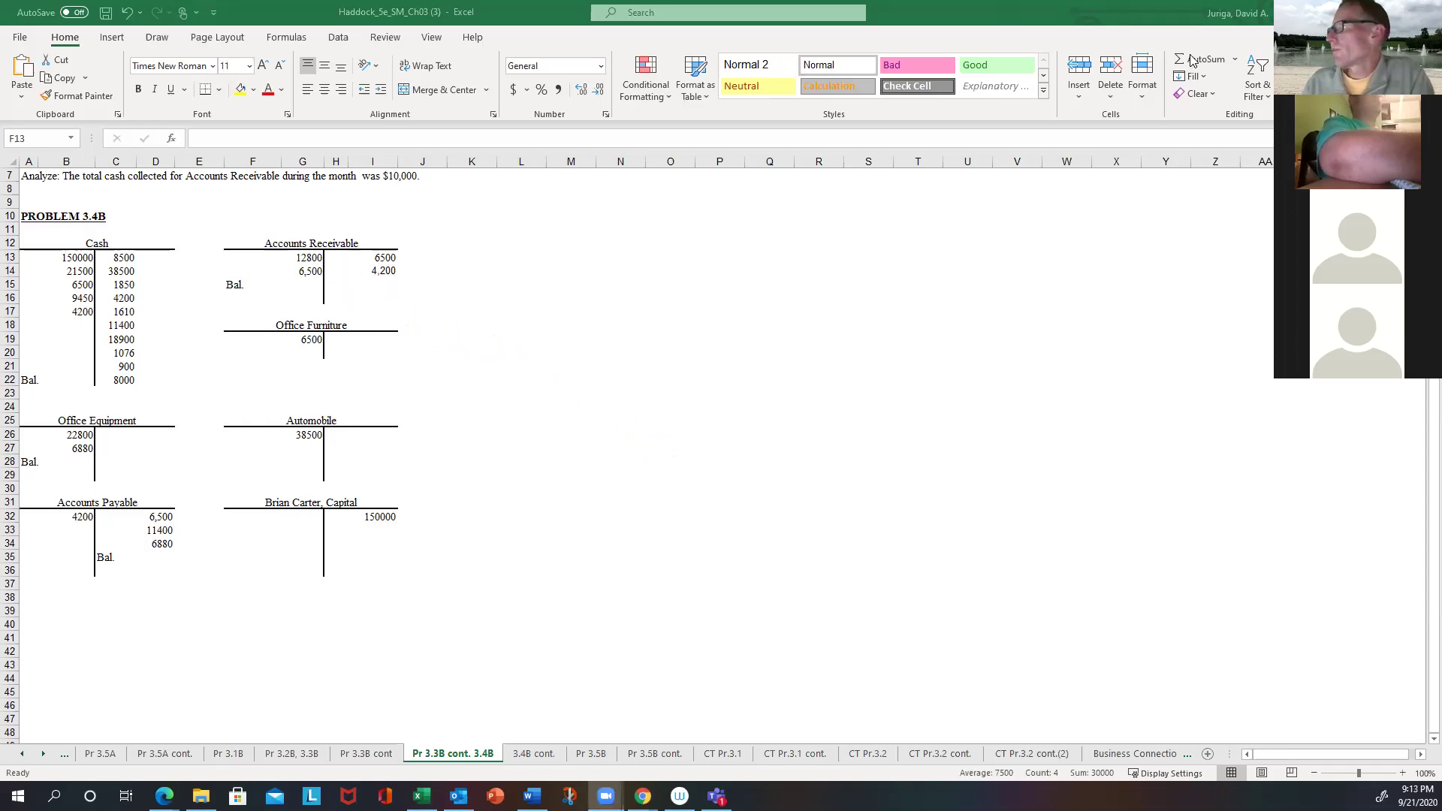
left_click(905, 283)
type("=SUM(")
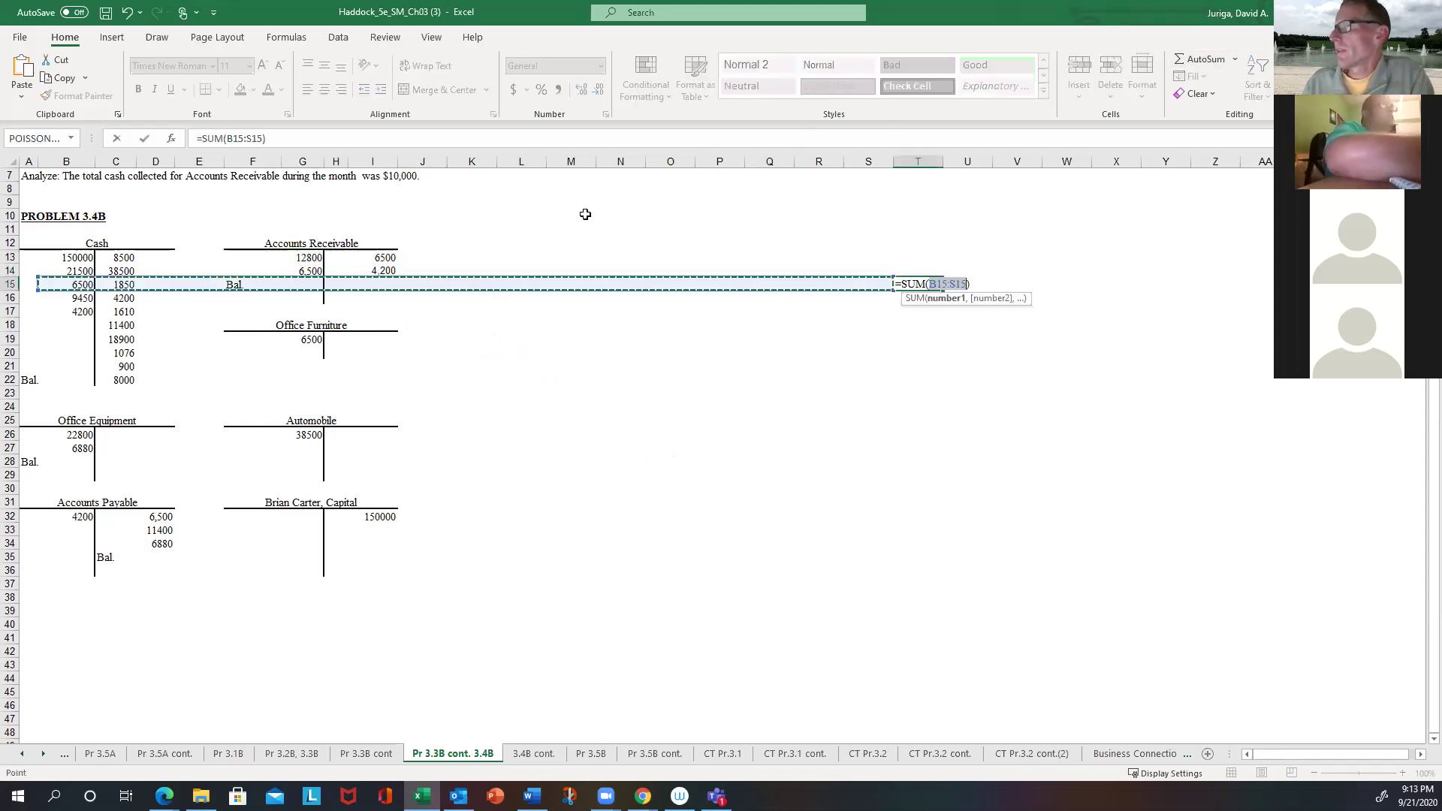
left_click(312, 258)
left_click_drag(311, 264, 309, 270)
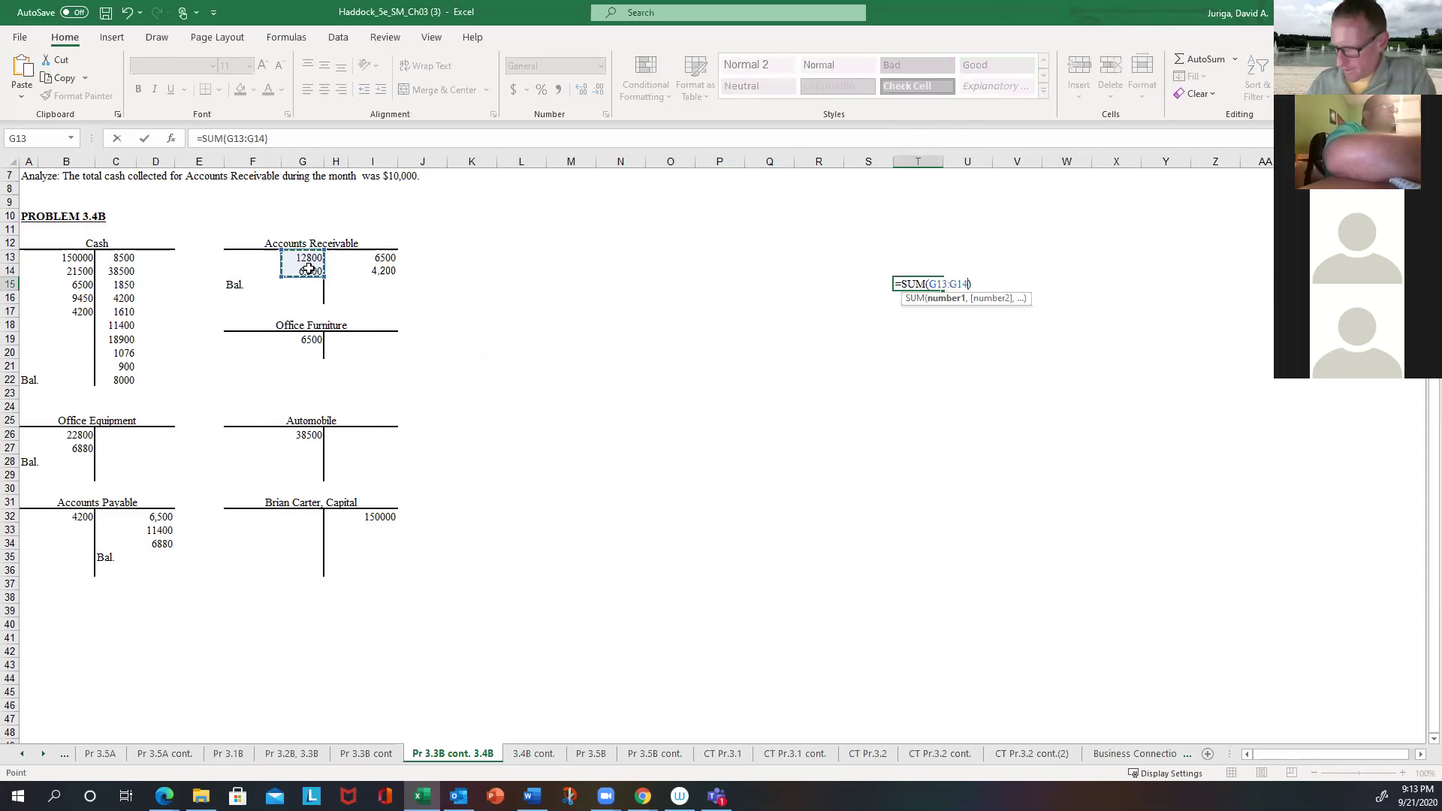
key("Return")
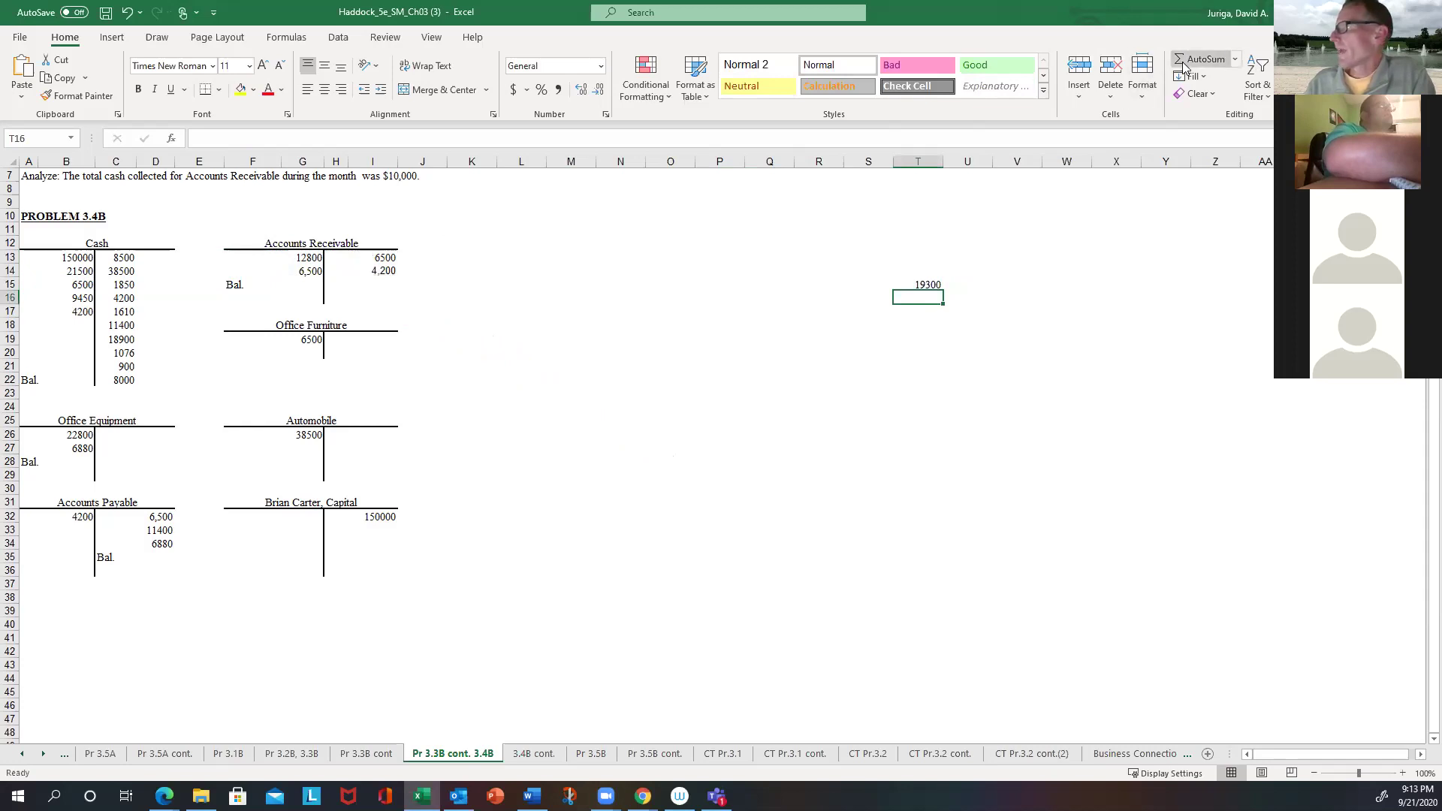
Step: Total the Accounts Receivable credit entries I13:I14 with a SUM formula in cell T16
key("alt+equal")
left_click_drag(386, 257, 387, 268)
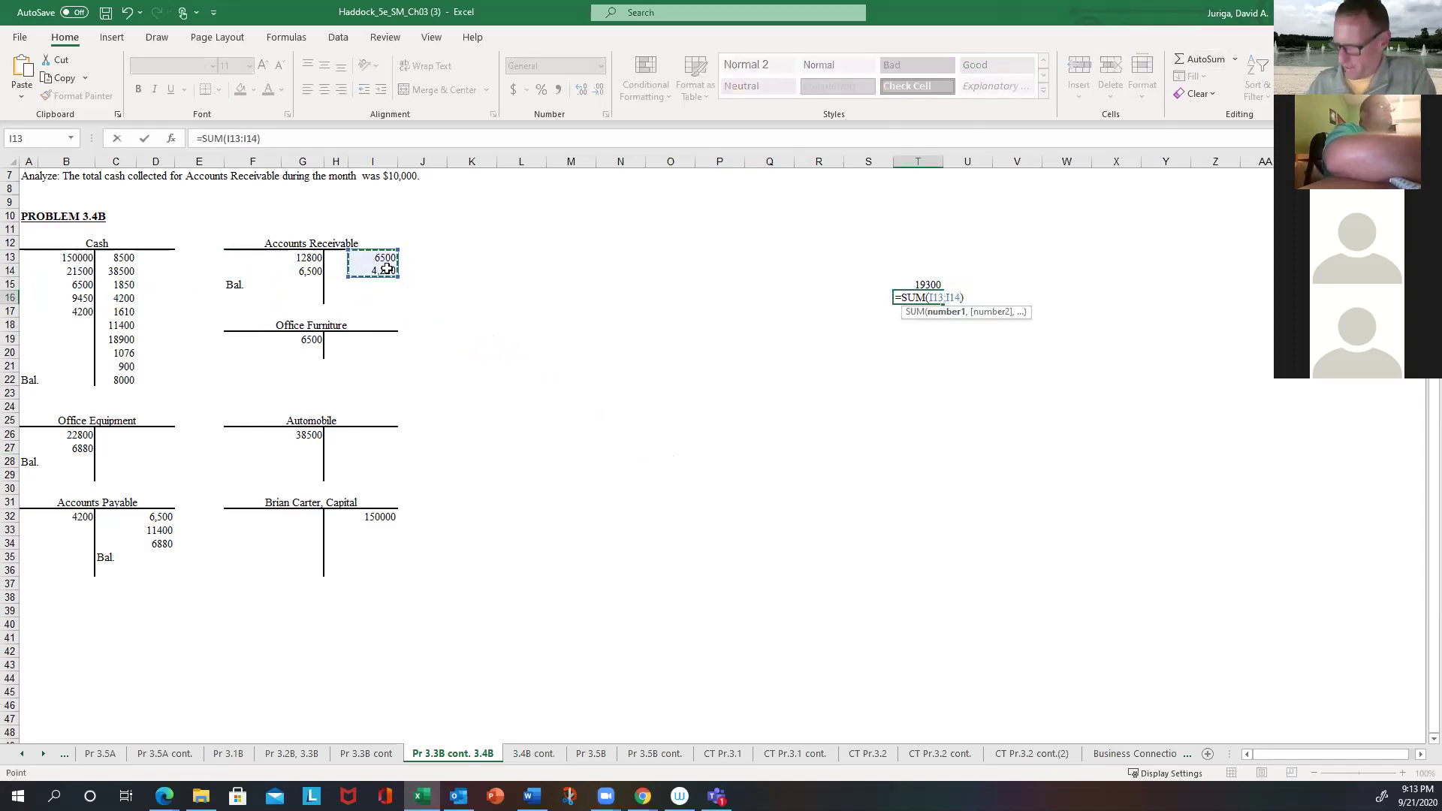
key("Return")
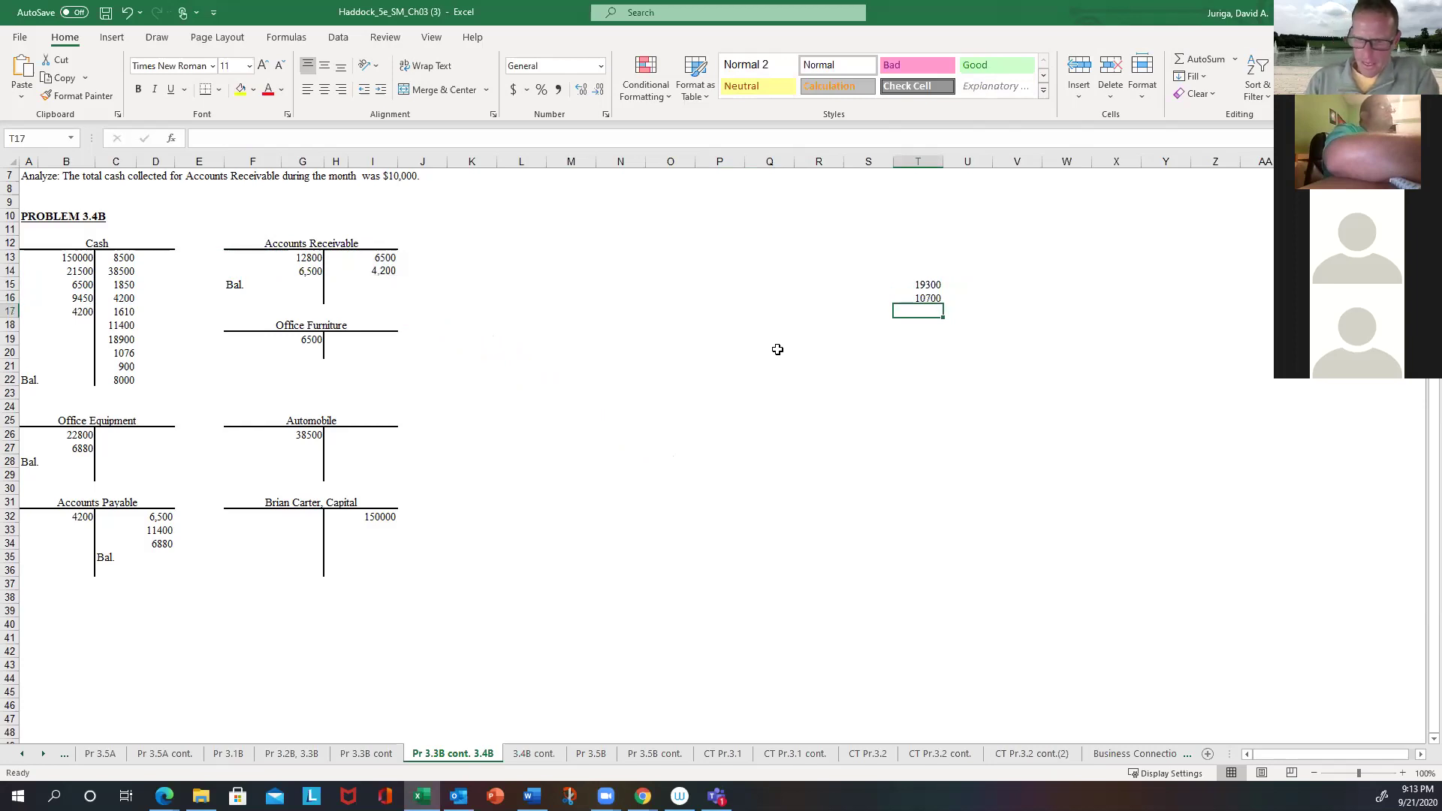
Step: Subtract the credit total from the debit total in cell T17 with the formula =T15-T16
type("=")
key("Up")
key("Up")
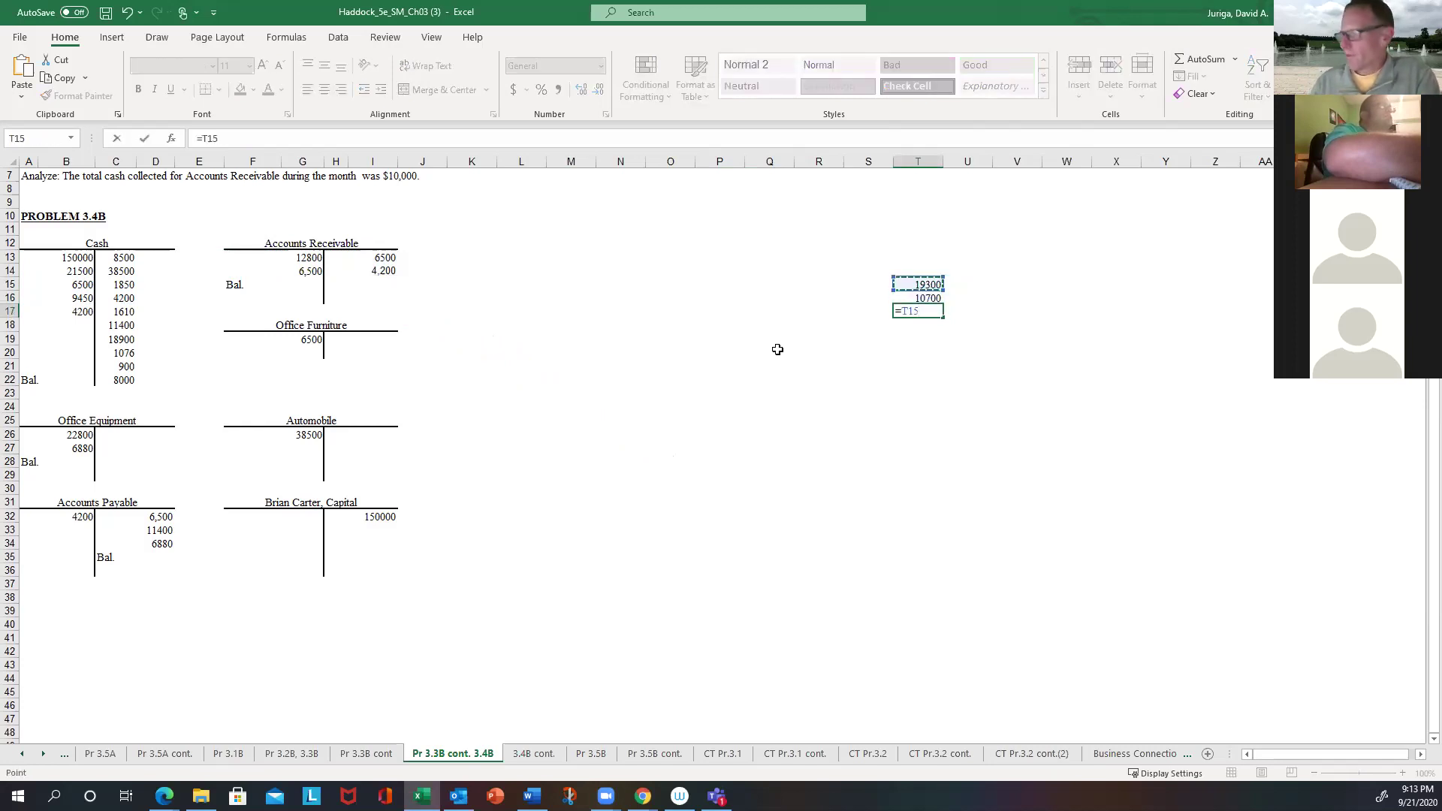
type("-")
key("Up")
key("Return")
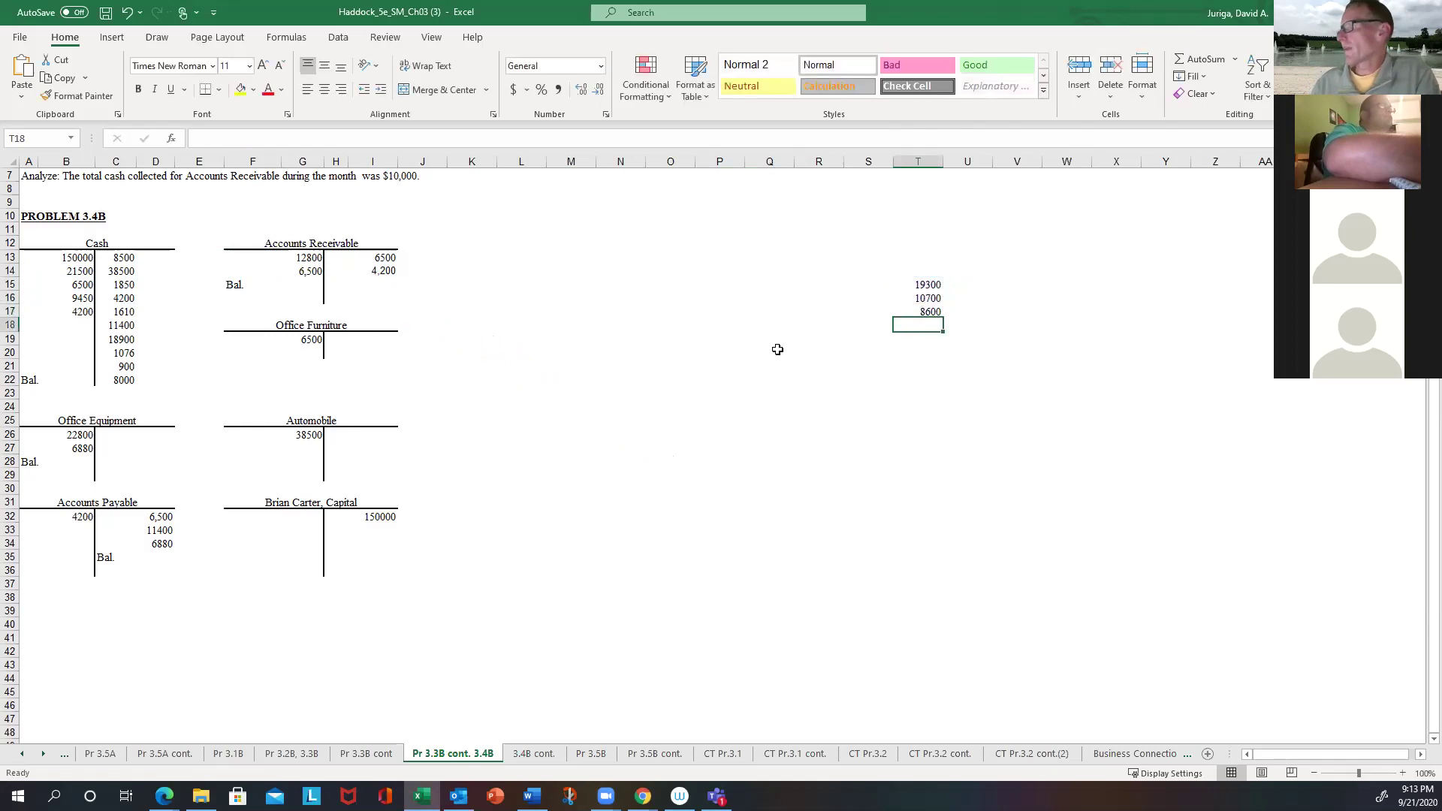
Step: Enter 8600 in G15 as the debit balance of the Accounts Receivable account
left_click(293, 285)
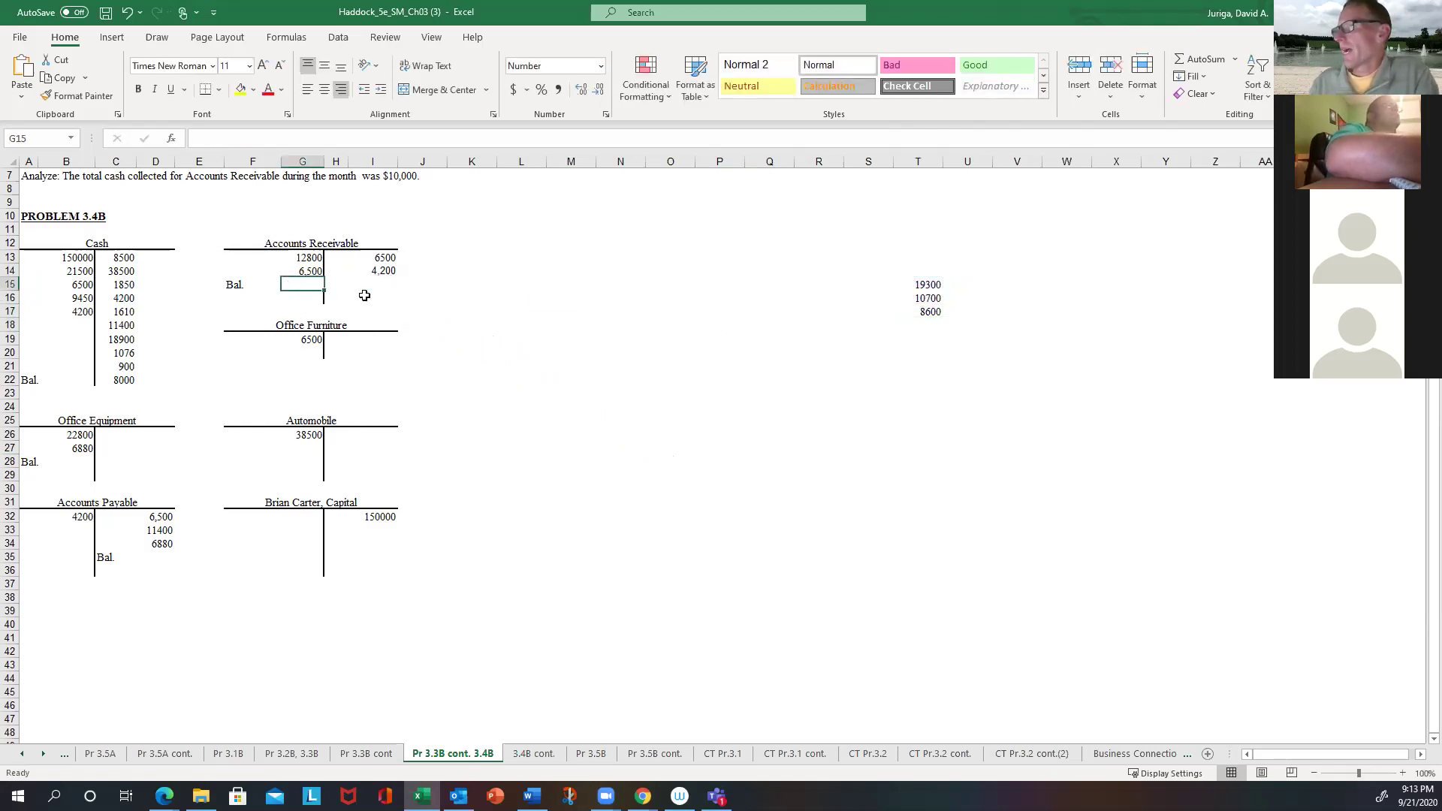
type("8600")
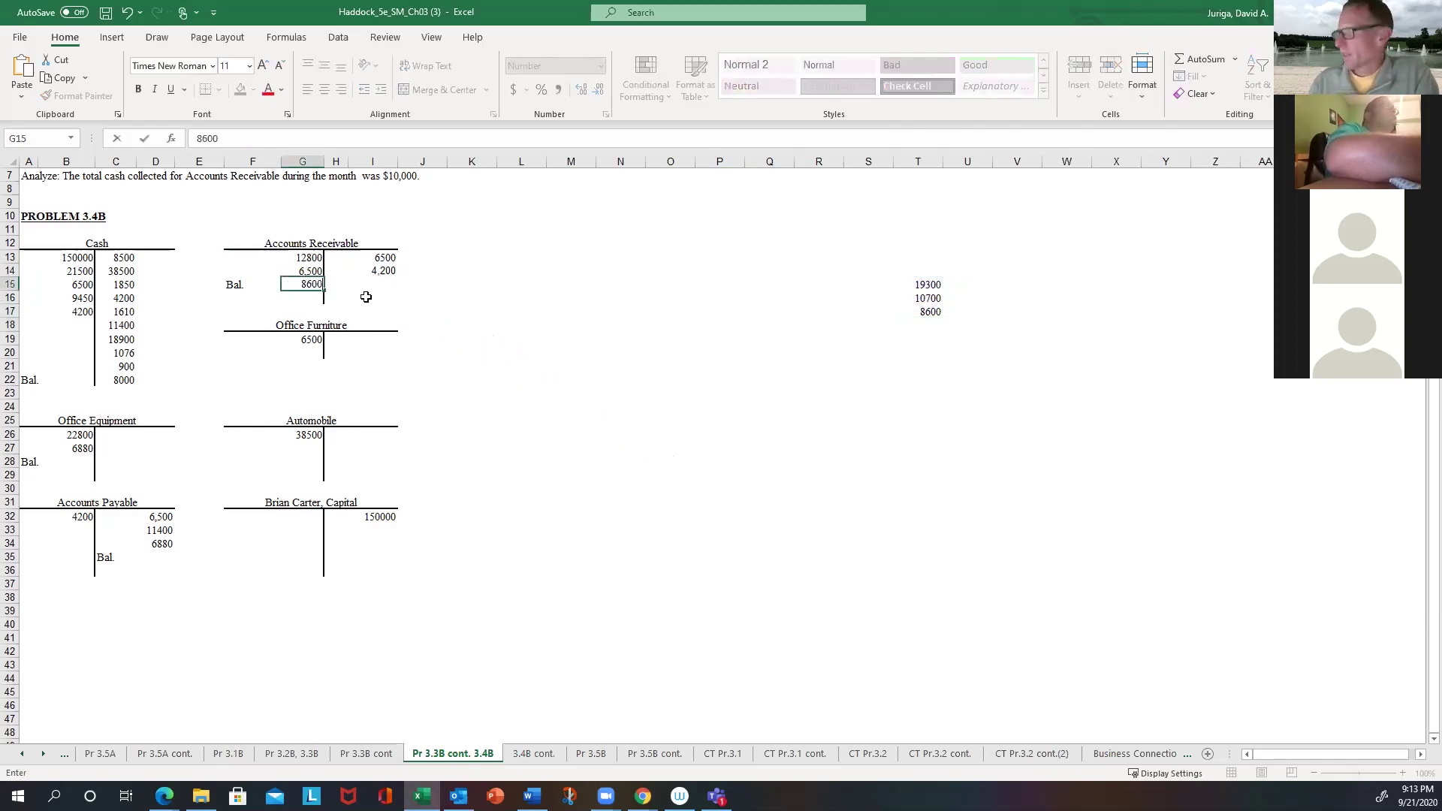
key("Return")
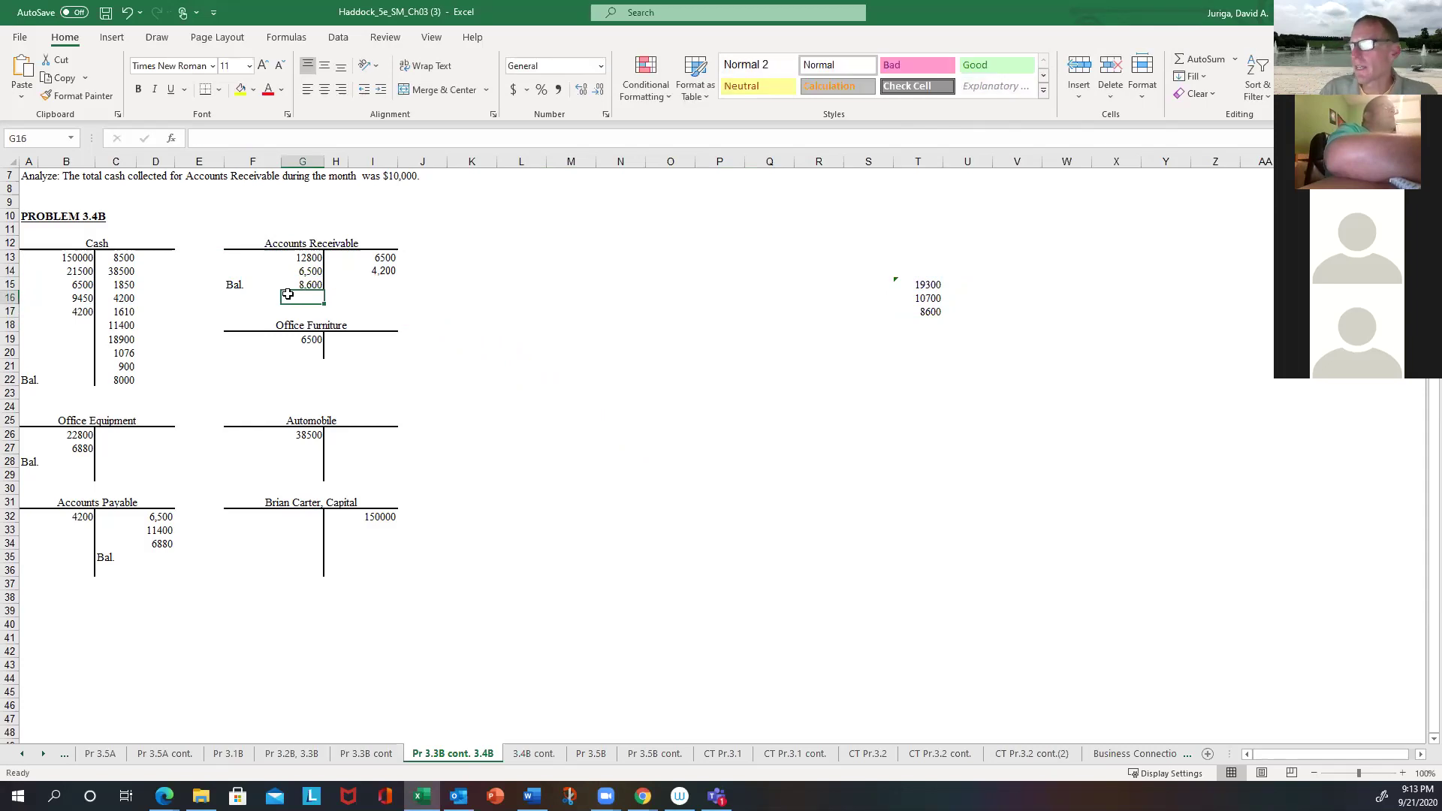
Step: Format the Accounts Receivable balance row F15:G15 as 14-point bold with thick outside borders
left_click_drag(235, 284, 290, 288)
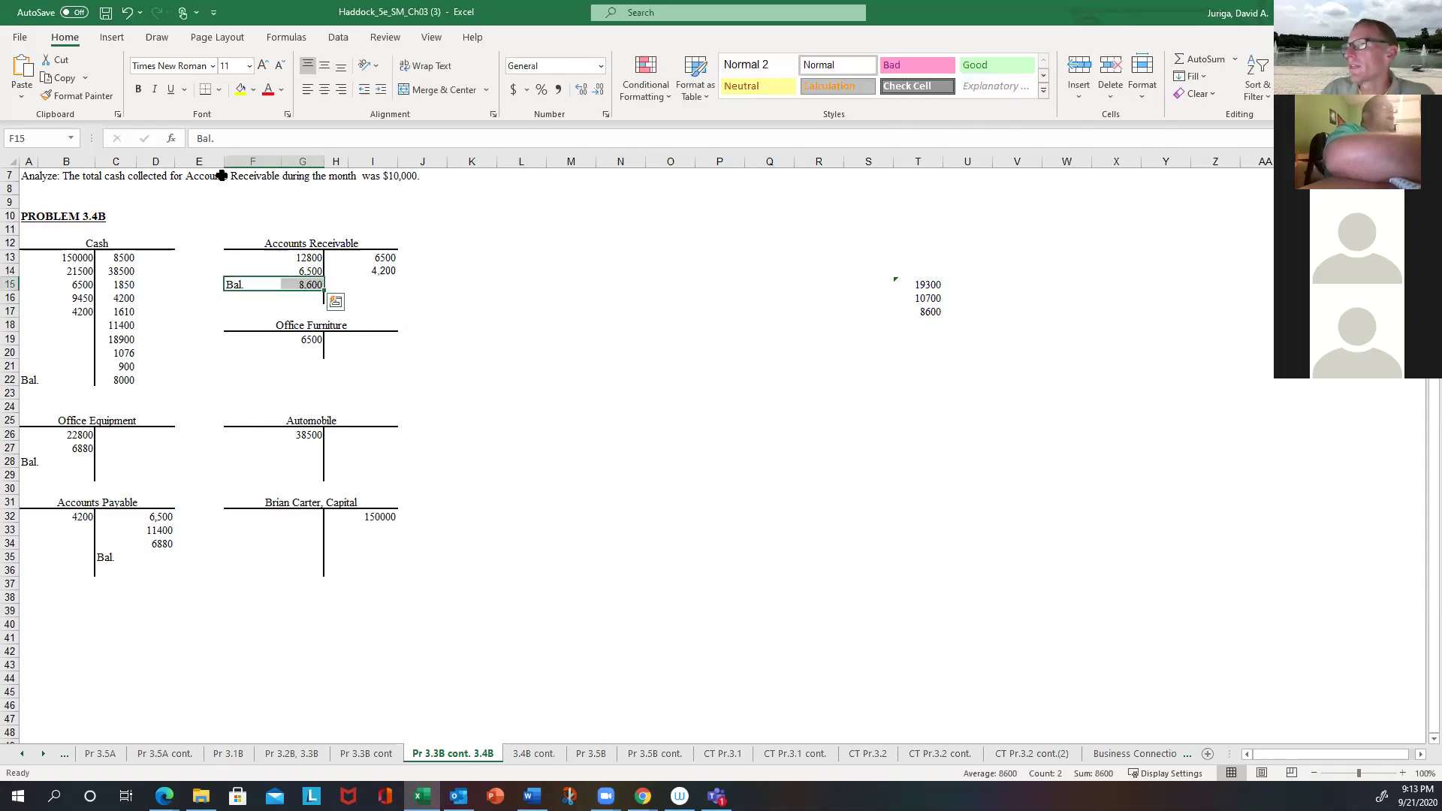
left_click(248, 66)
left_click(233, 170)
left_click(141, 91)
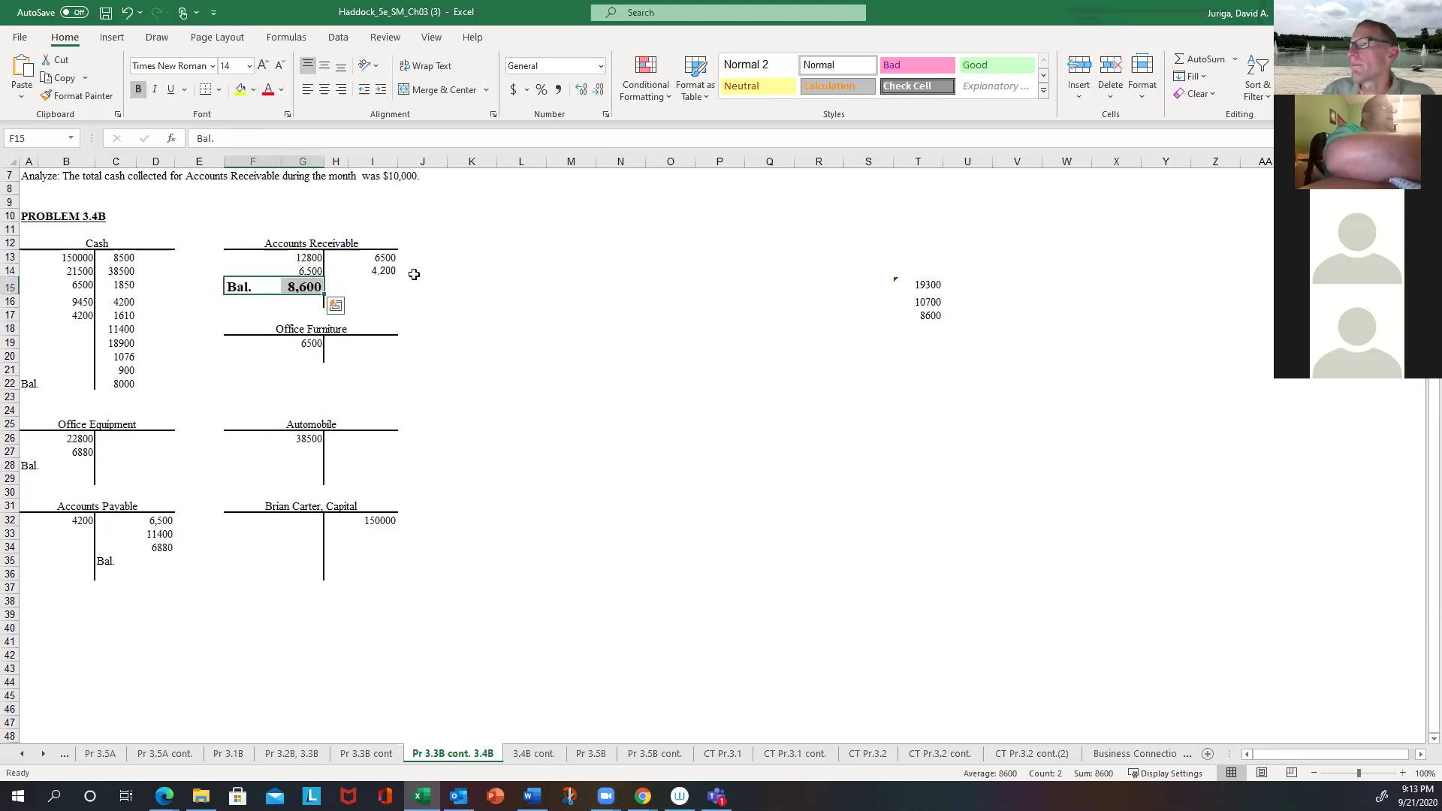
left_click(219, 89)
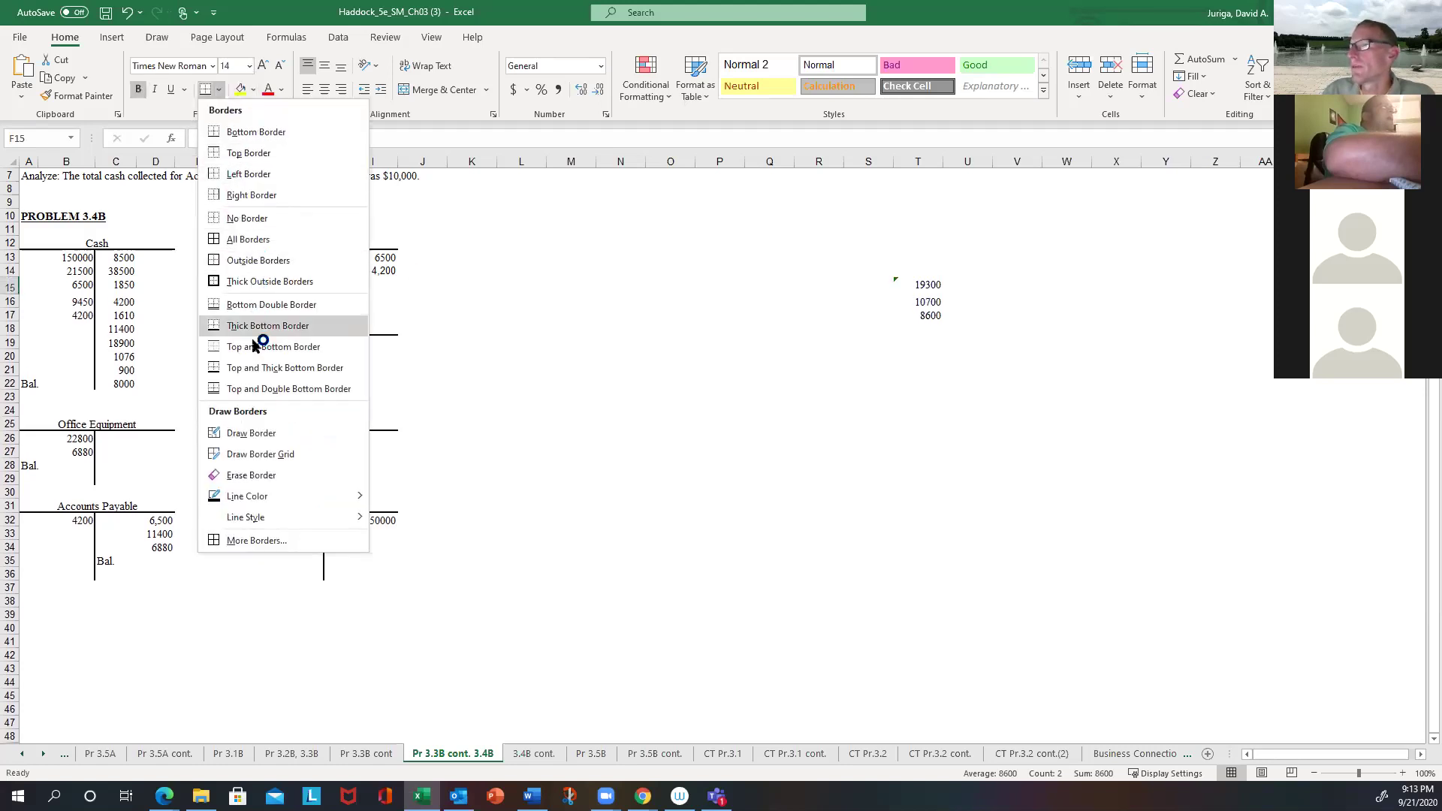
left_click(253, 282)
left_click(521, 358)
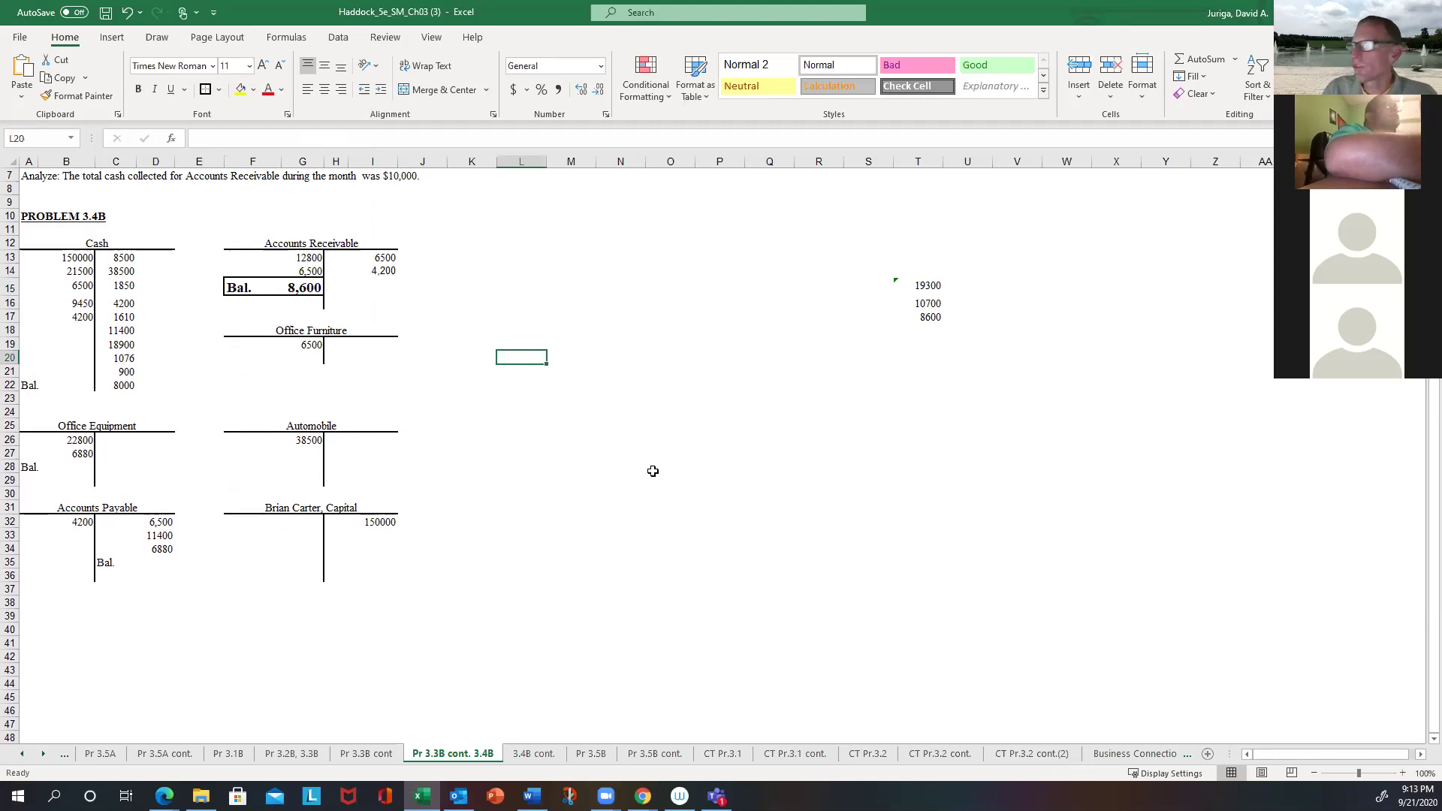
Step: Enlarge the worksheet view to 240% to examine the Cash account's debit and credit entries
left_click(677, 600)
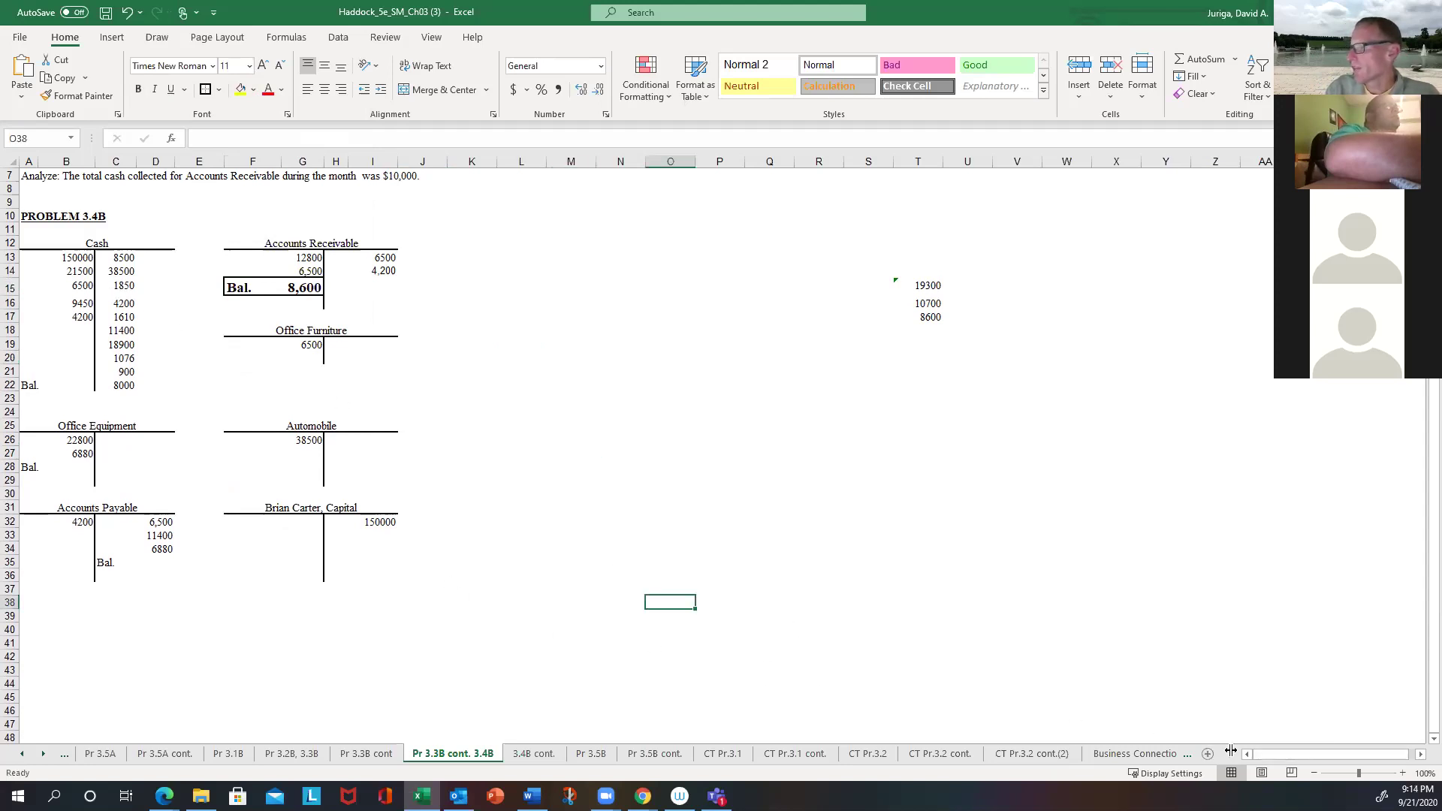
left_click_drag(75, 258, 117, 391)
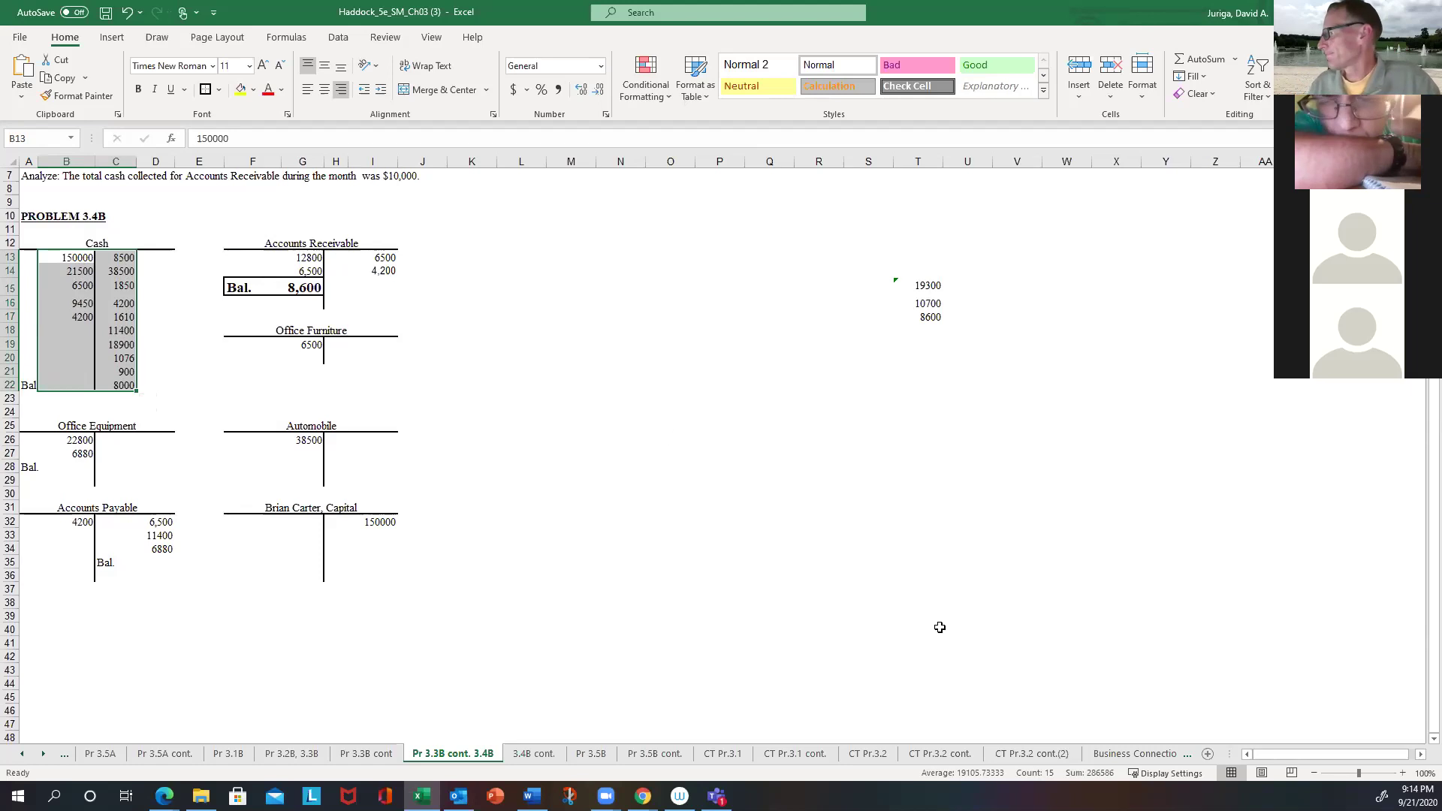
left_click(1402, 772)
left_click(1402, 773)
left_click(1402, 773)
left_click(1402, 773)
left_click(1402, 772)
left_click(1402, 773)
left_click(1402, 773)
left_click(1403, 773)
left_click(1402, 773)
left_click(1402, 773)
left_click(1402, 773)
left_click(1402, 773)
left_click(1402, 773)
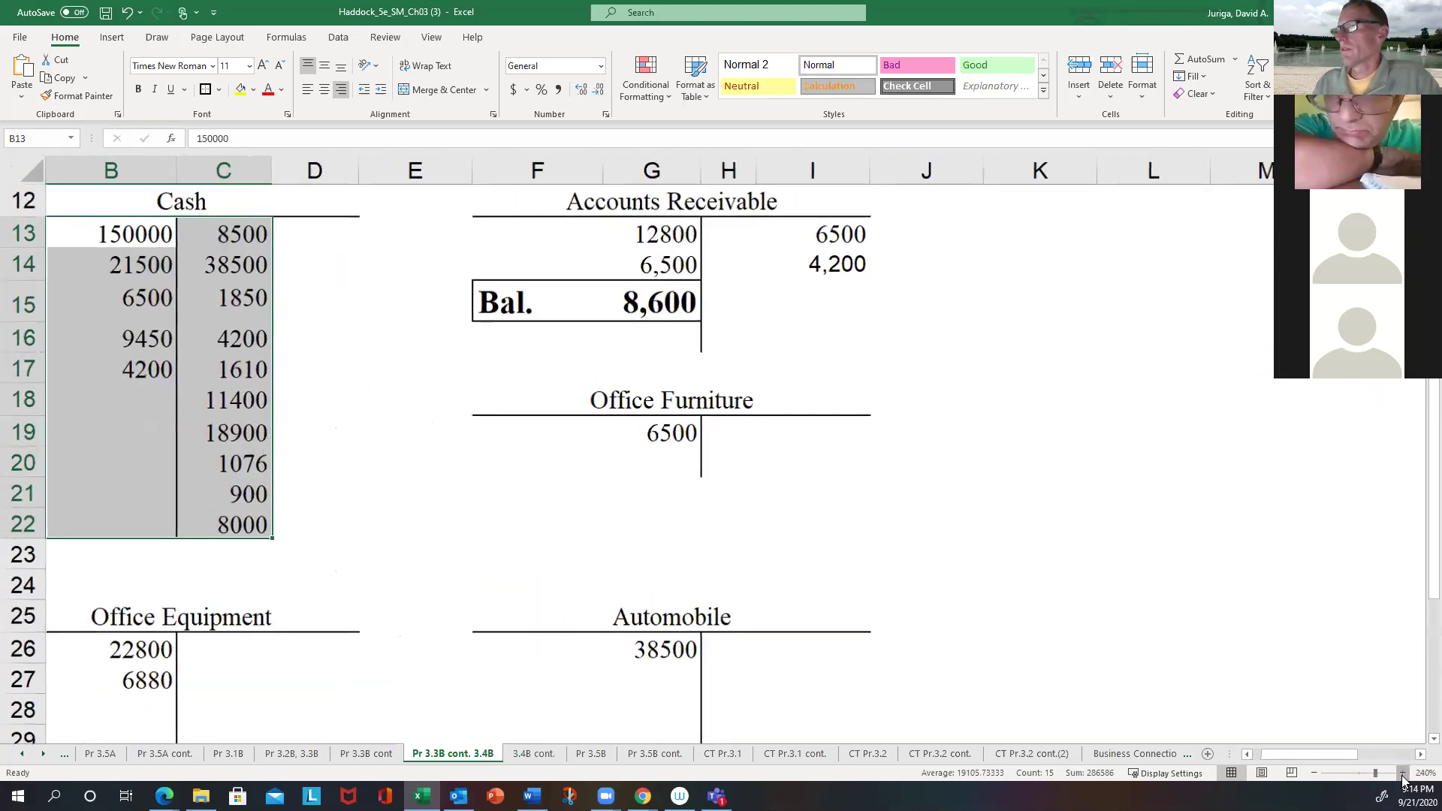
left_click(1402, 773)
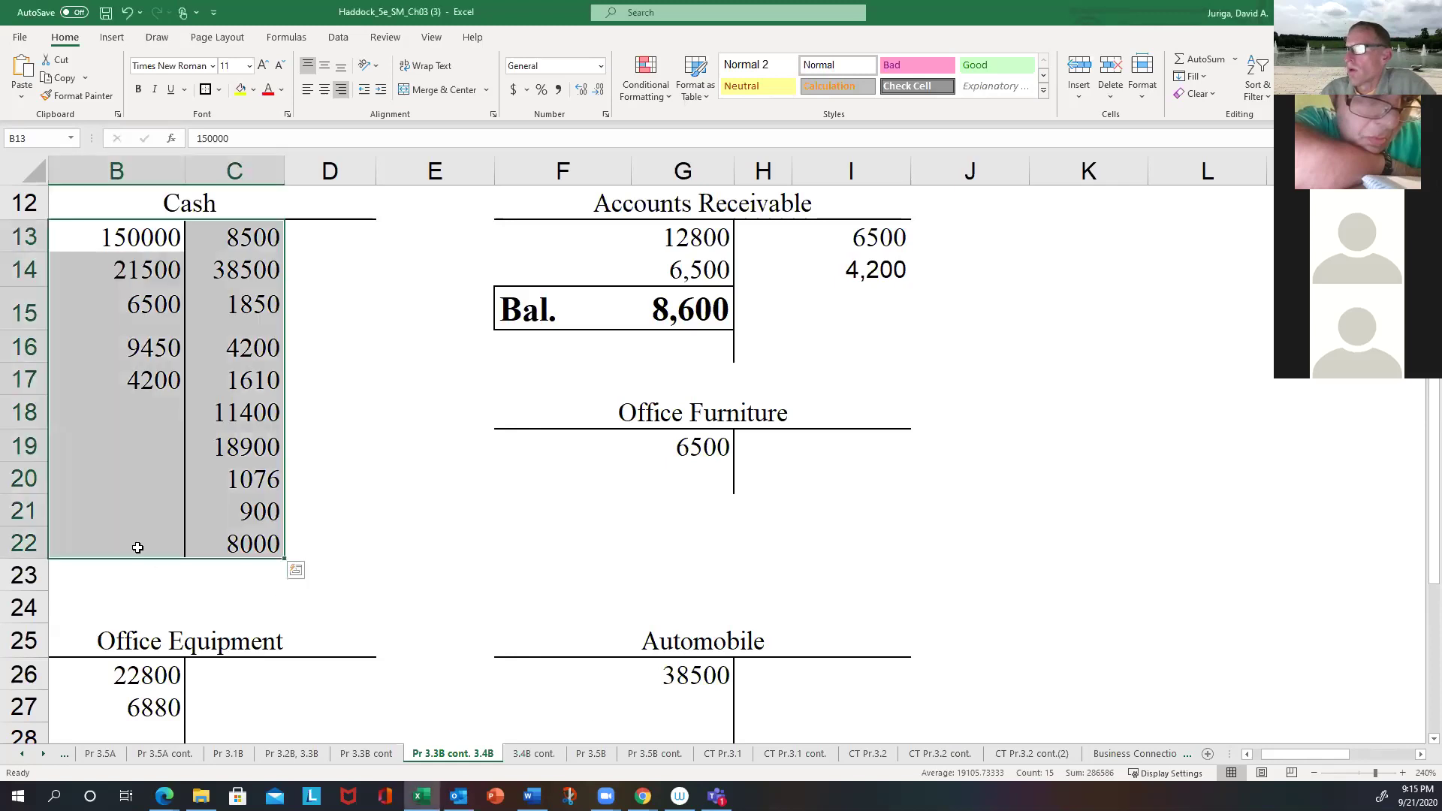
Step: Total the Cash debit entries B13:B17 with a SUM formula in cell B19
left_click(149, 582)
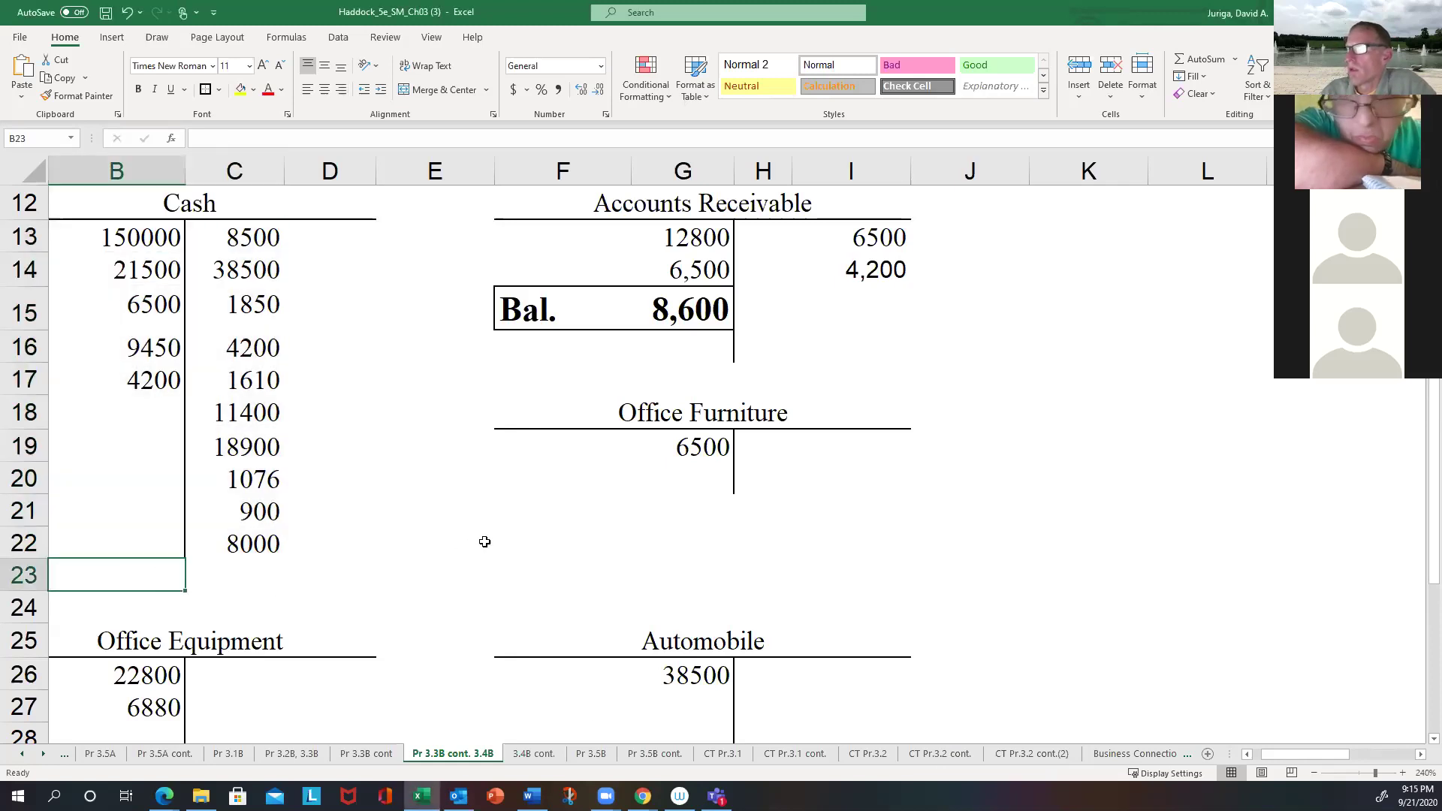
left_click(151, 448)
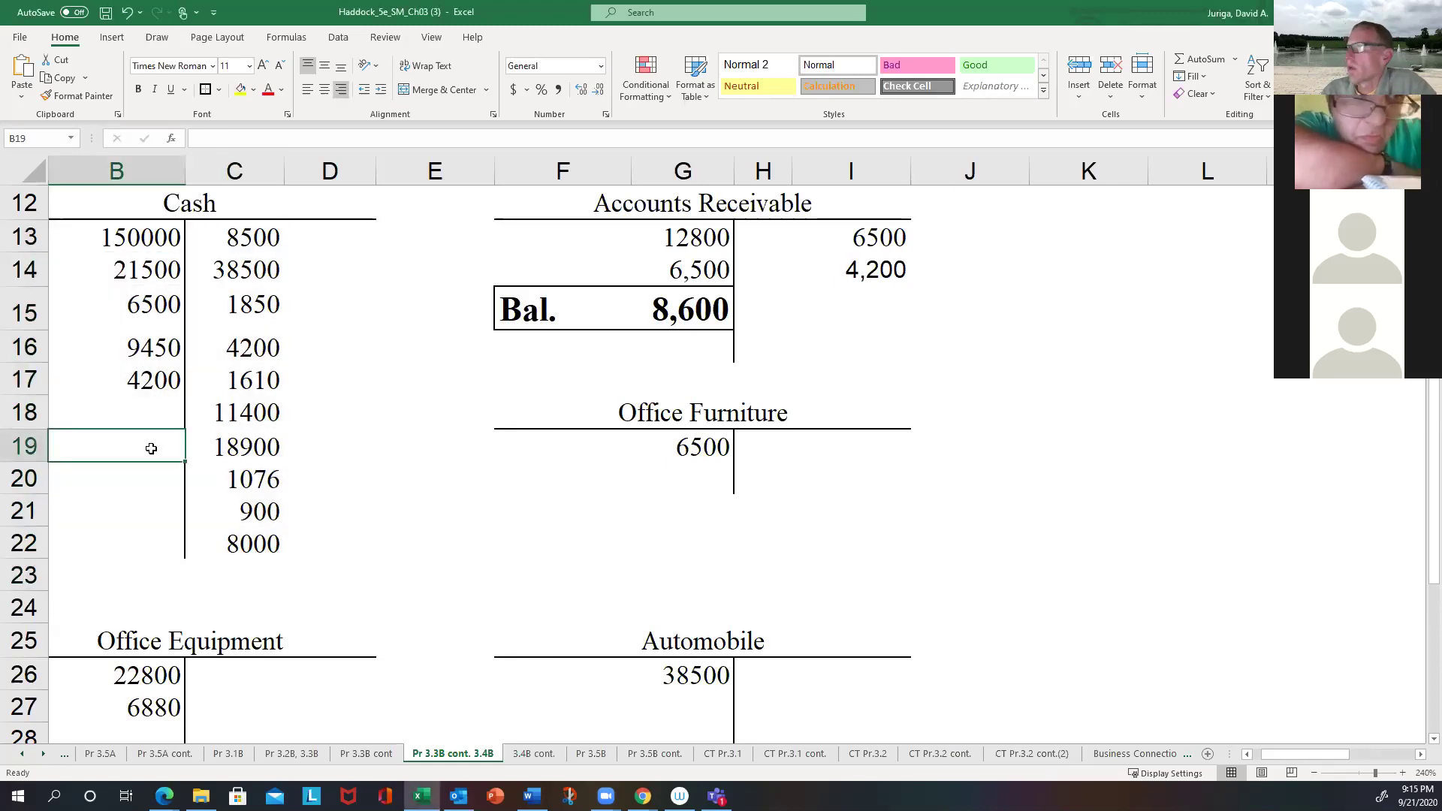
left_click(1207, 65)
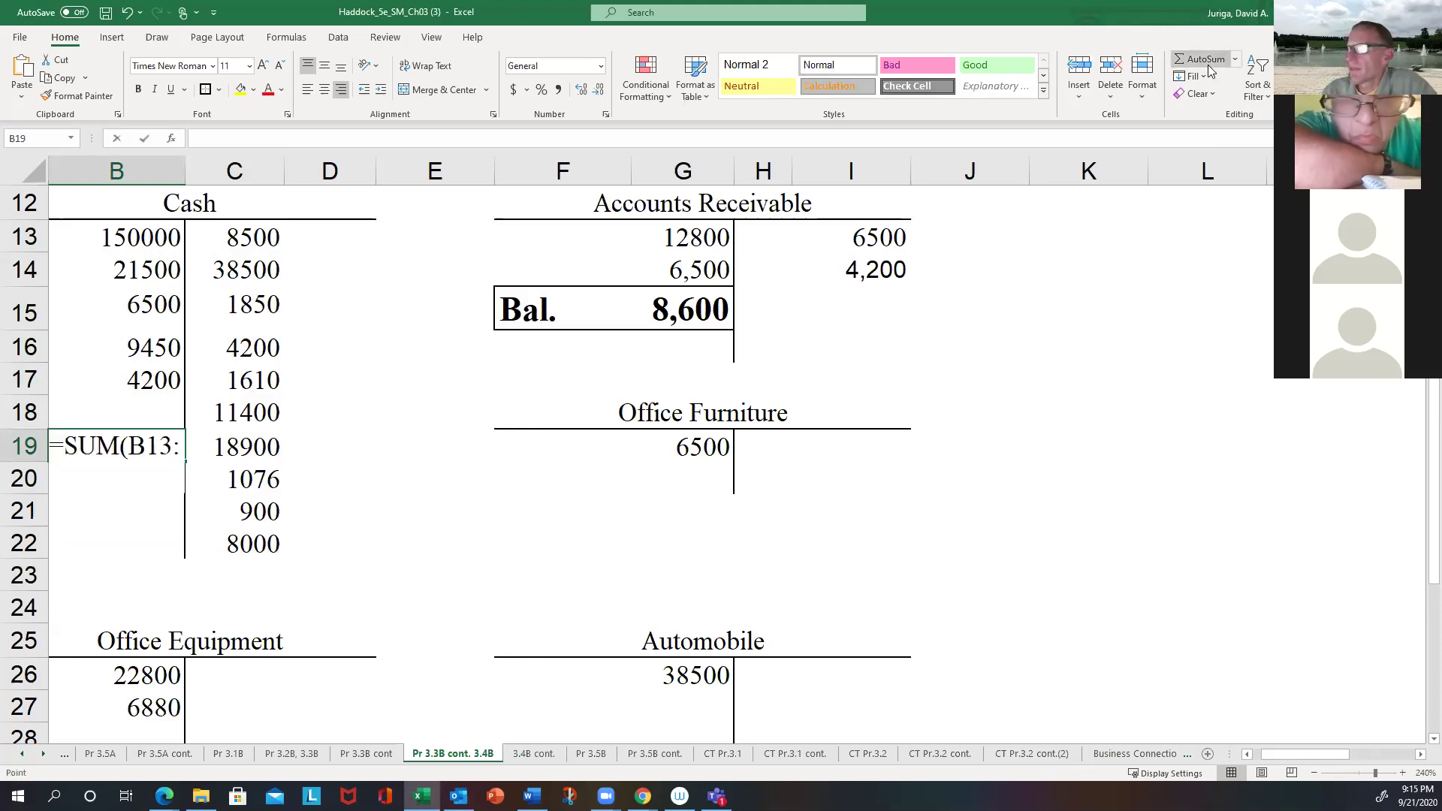
left_click_drag(139, 237, 145, 375)
key("Return")
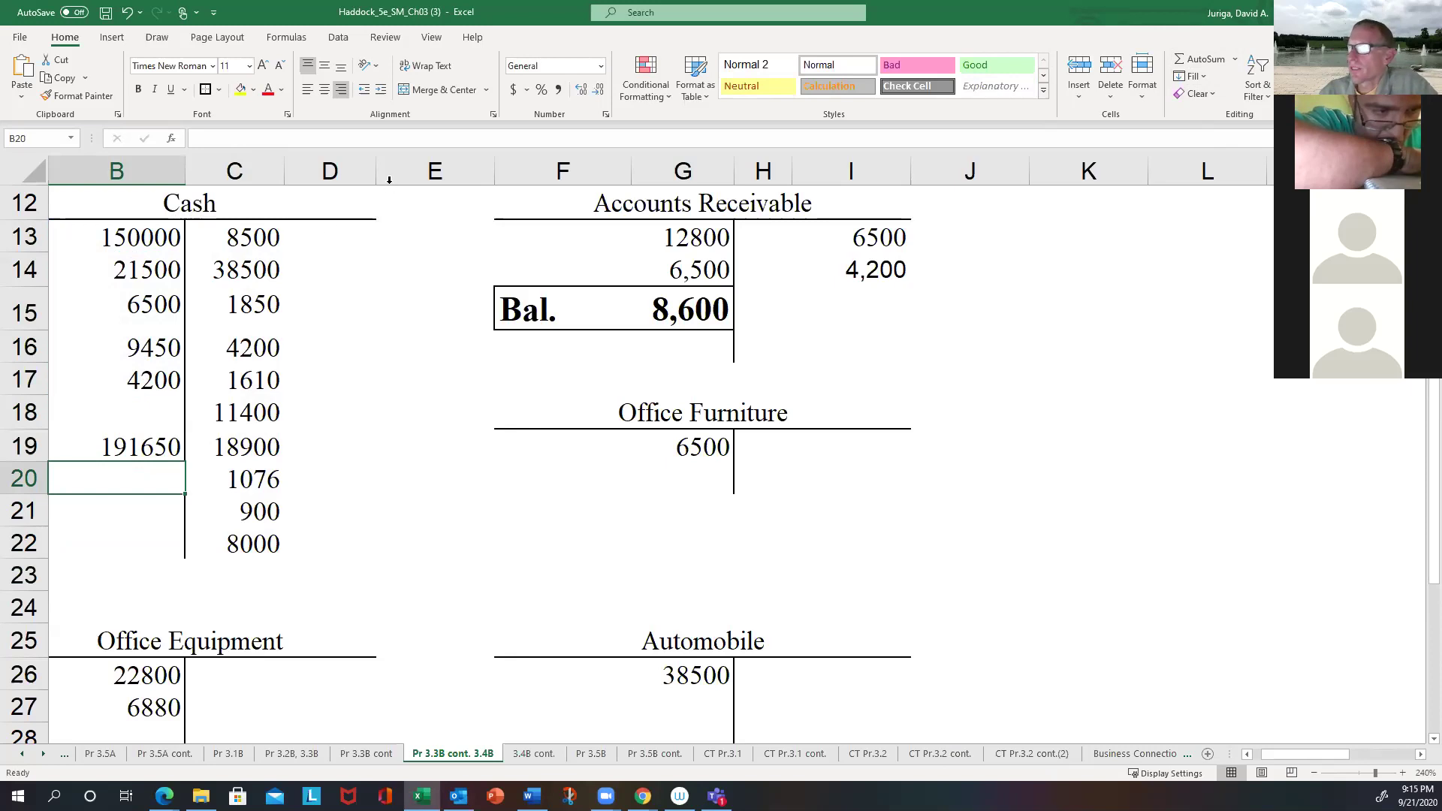
Step: Total the Cash credit entries C13:C22 with a SUM formula in cell D19
left_click_drag(271, 235, 256, 541)
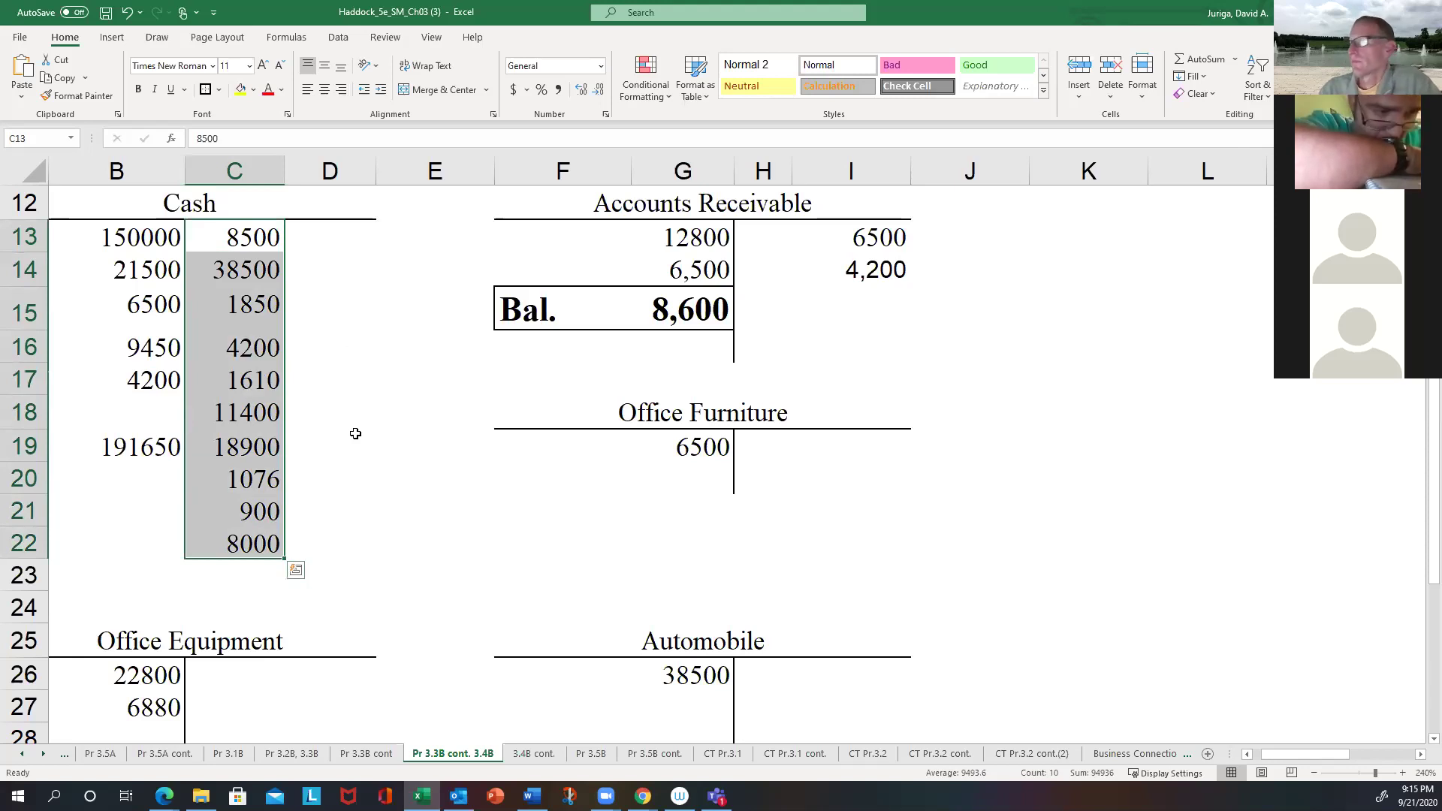
left_click(334, 442)
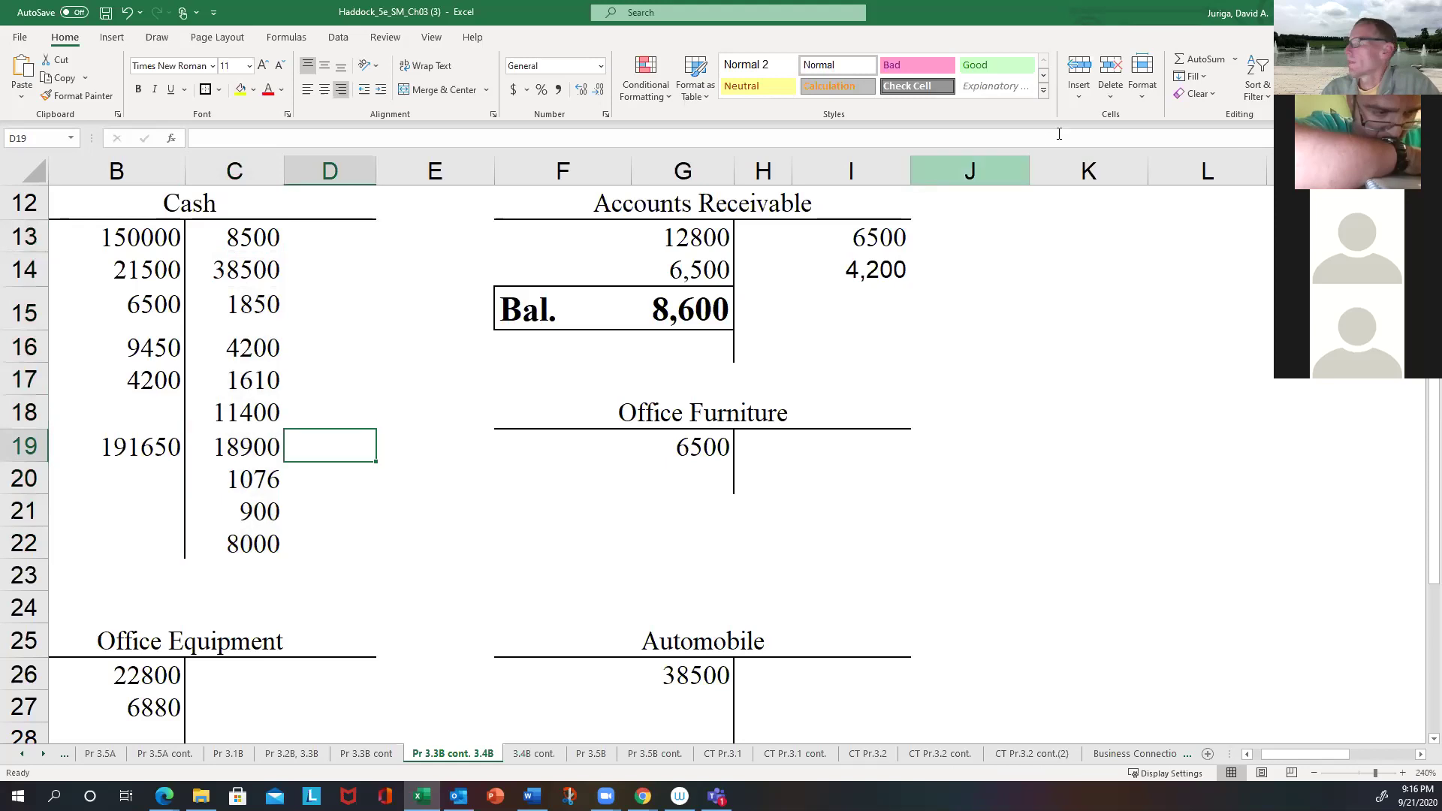
left_click(1200, 58)
left_click_drag(266, 232, 241, 541)
key("Return")
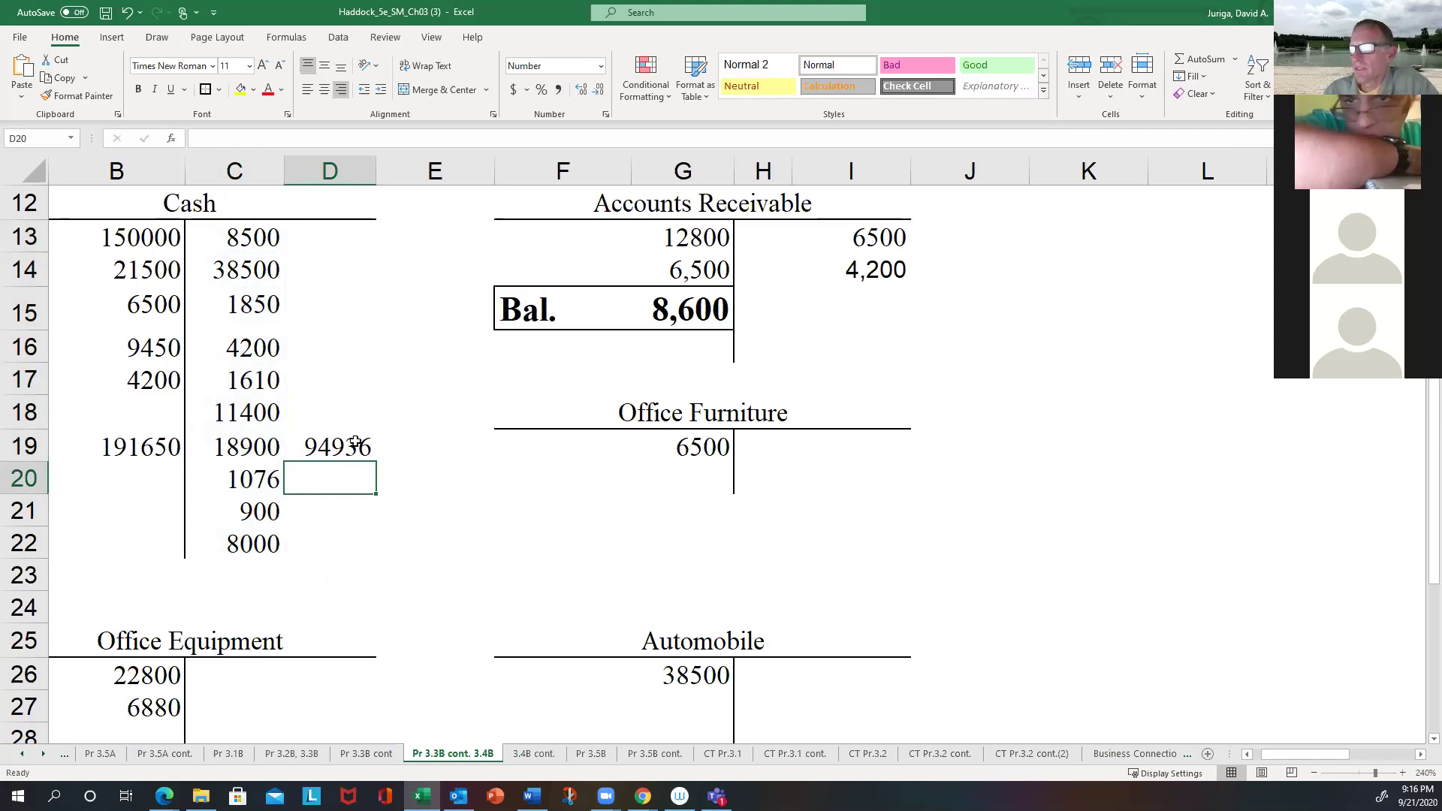
Step: Calculate the Cash balance in cell B23 with the formula =B19-D19
left_click(120, 453)
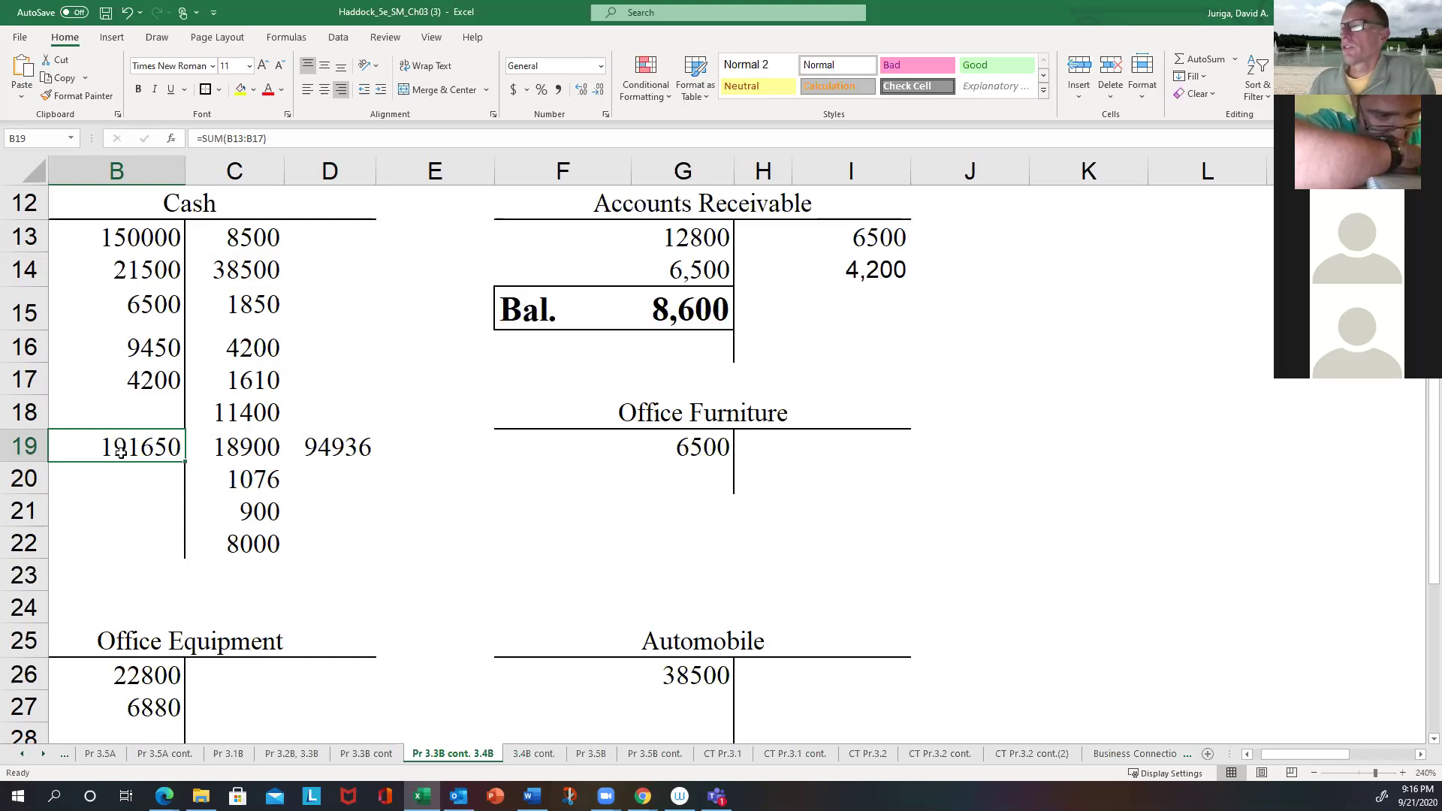
left_click(136, 571)
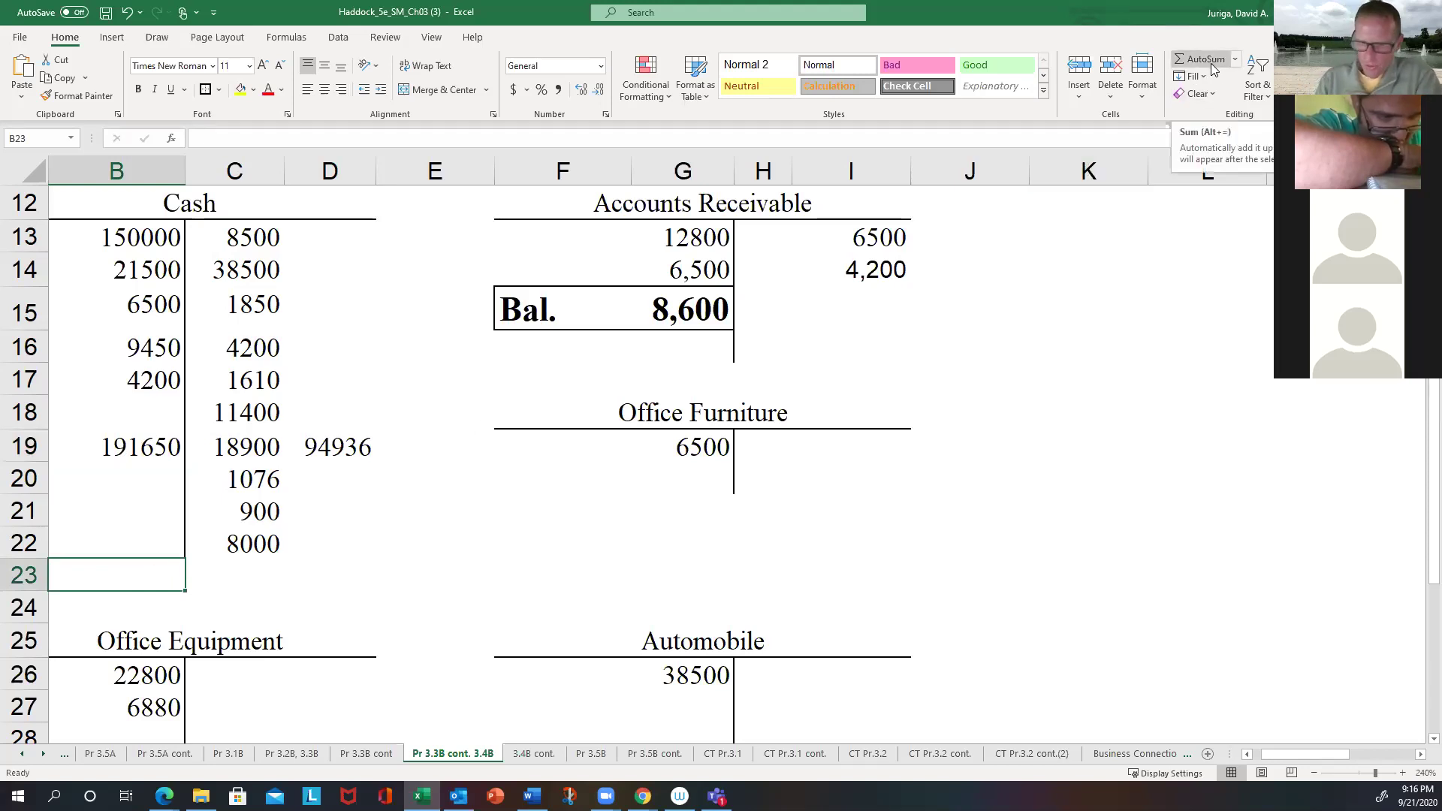
type("=")
left_click(136, 446)
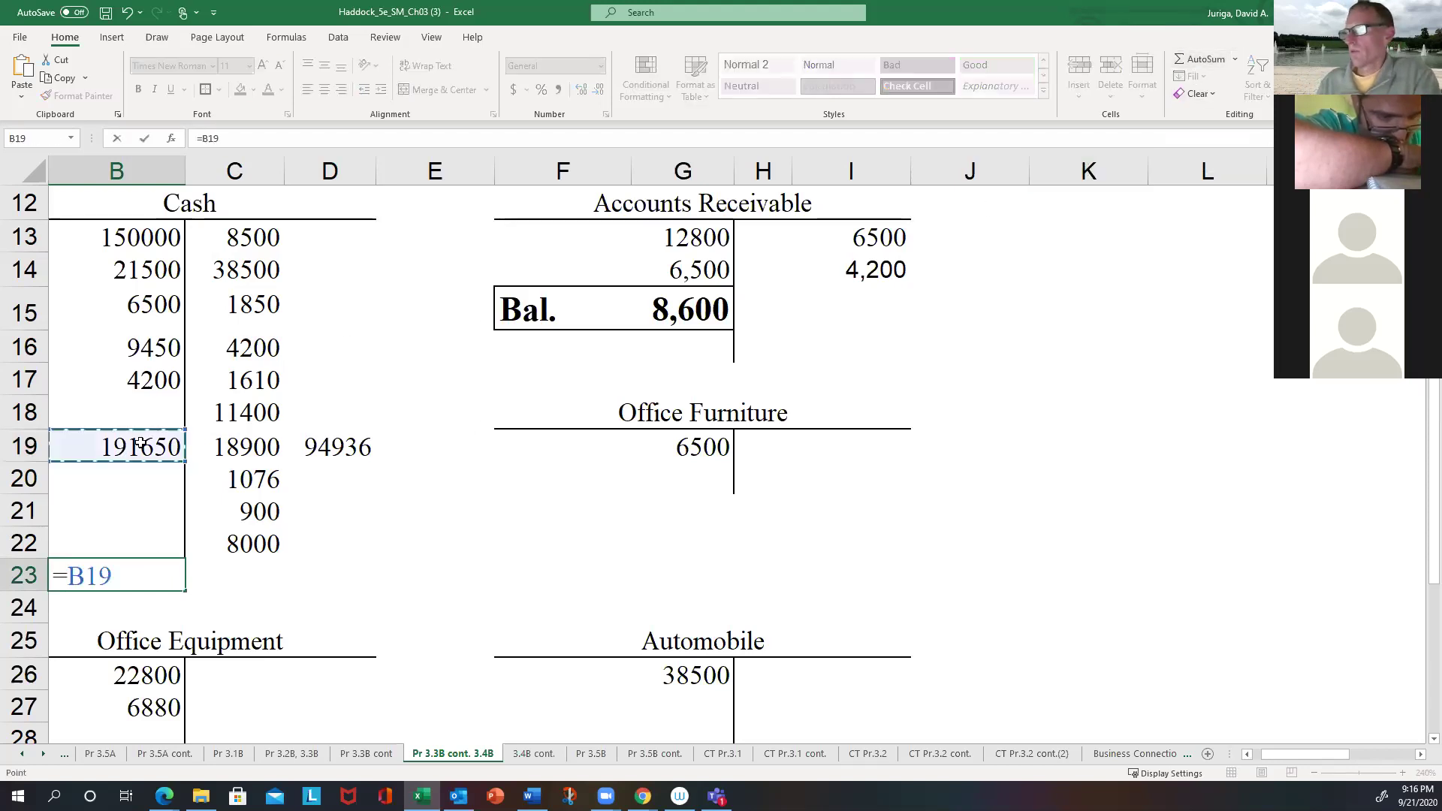
type("-")
left_click(308, 448)
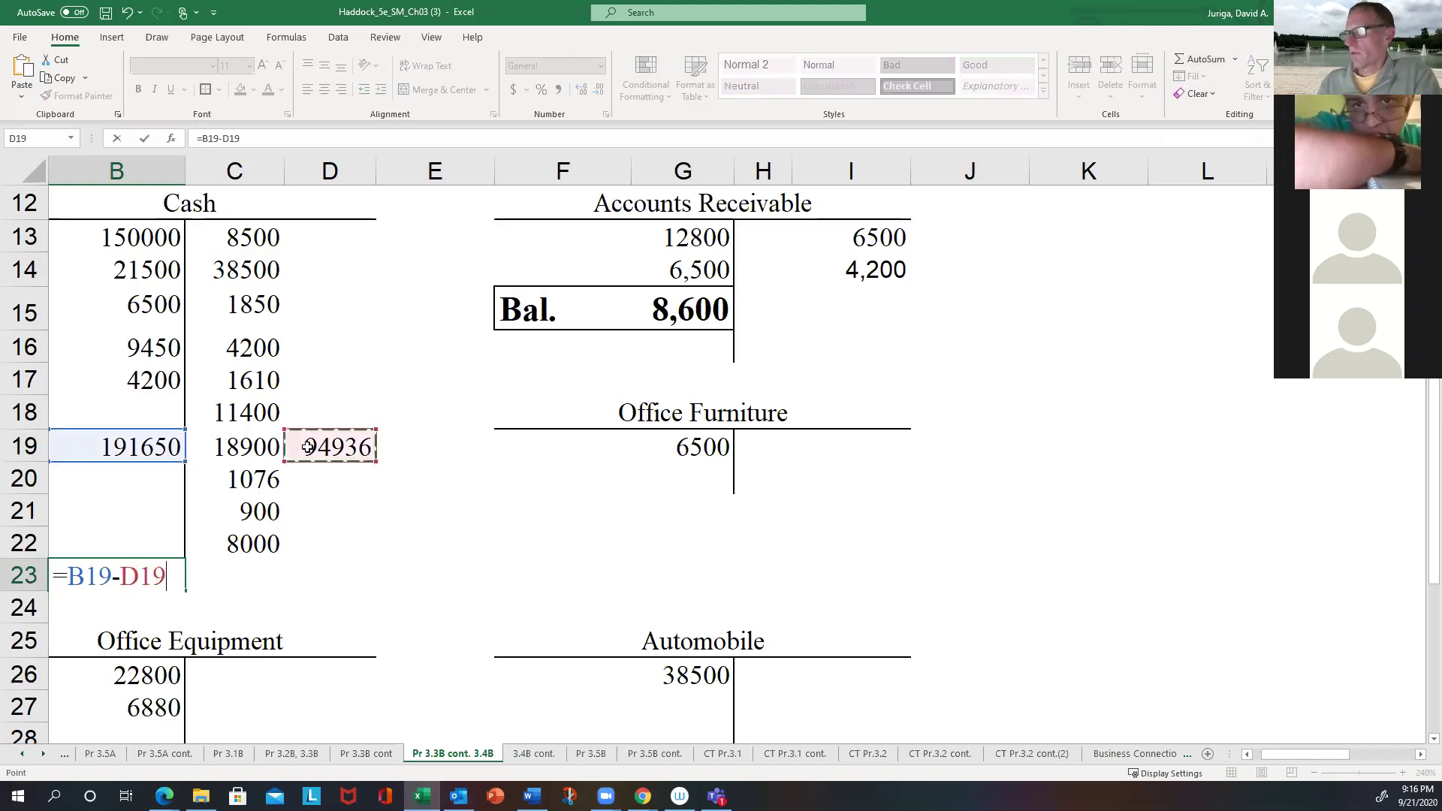
key("Return")
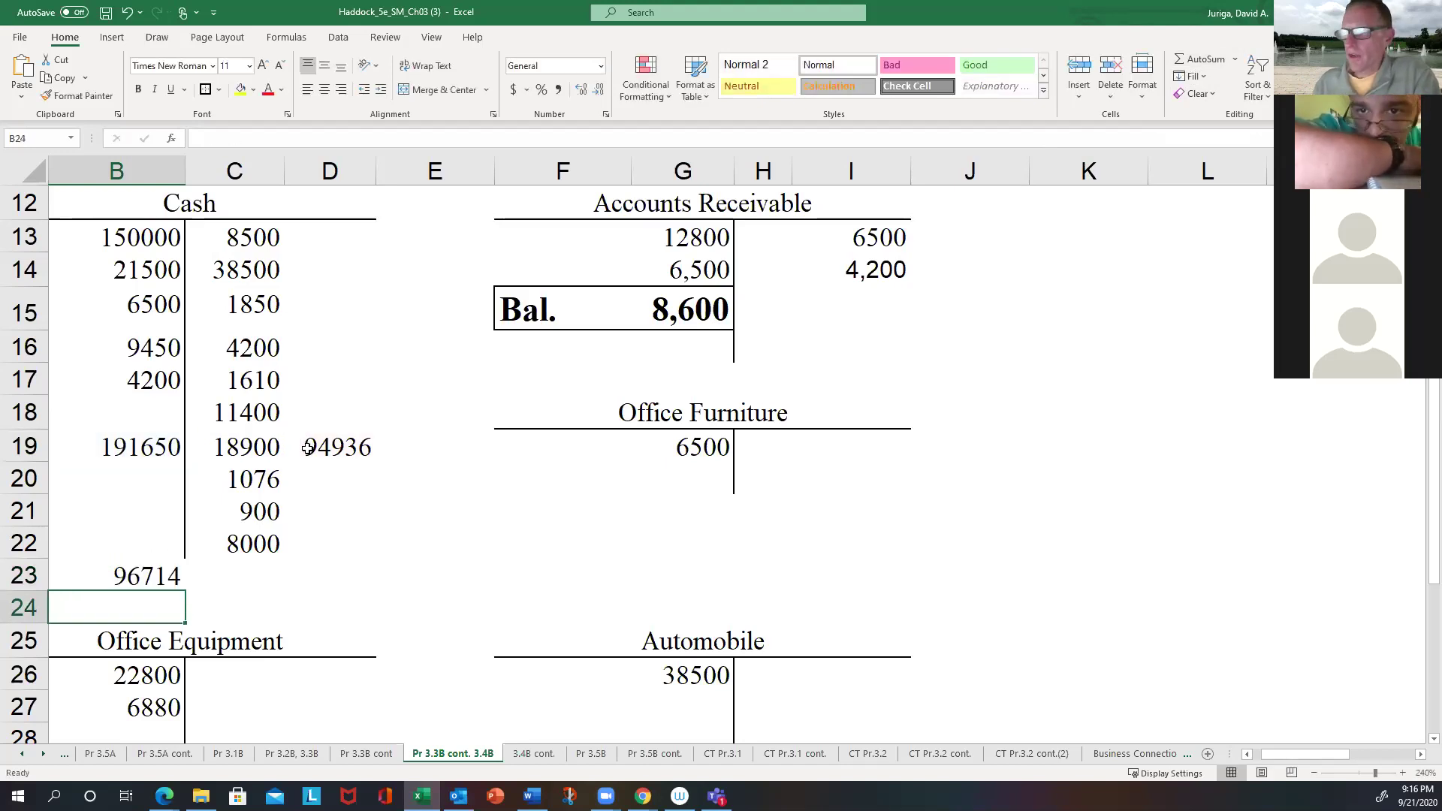
Step: Apply thick outside borders to the Cash balance in cell B23
left_click(135, 579)
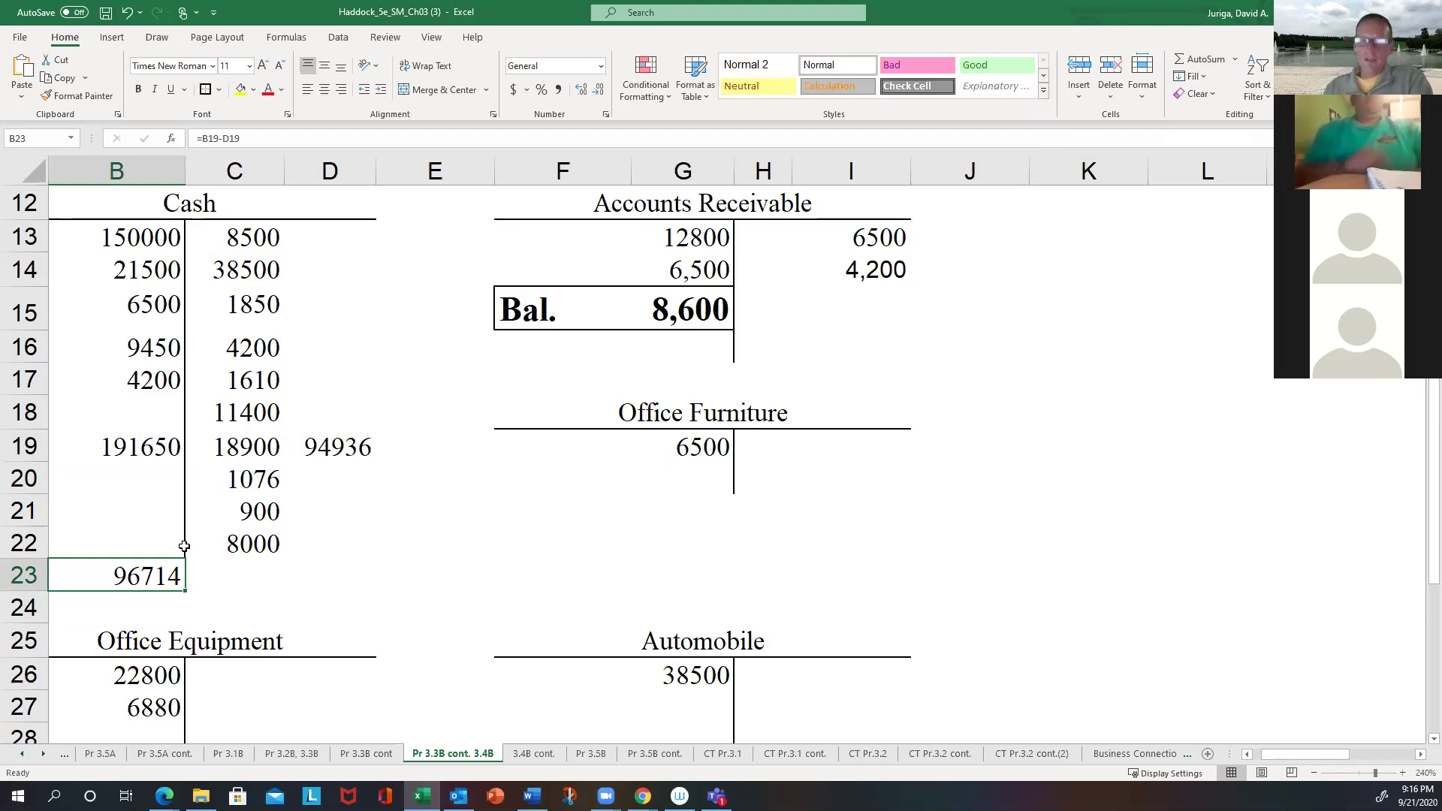
left_click(205, 88)
left_click(332, 518)
left_click_drag(87, 241, 293, 579)
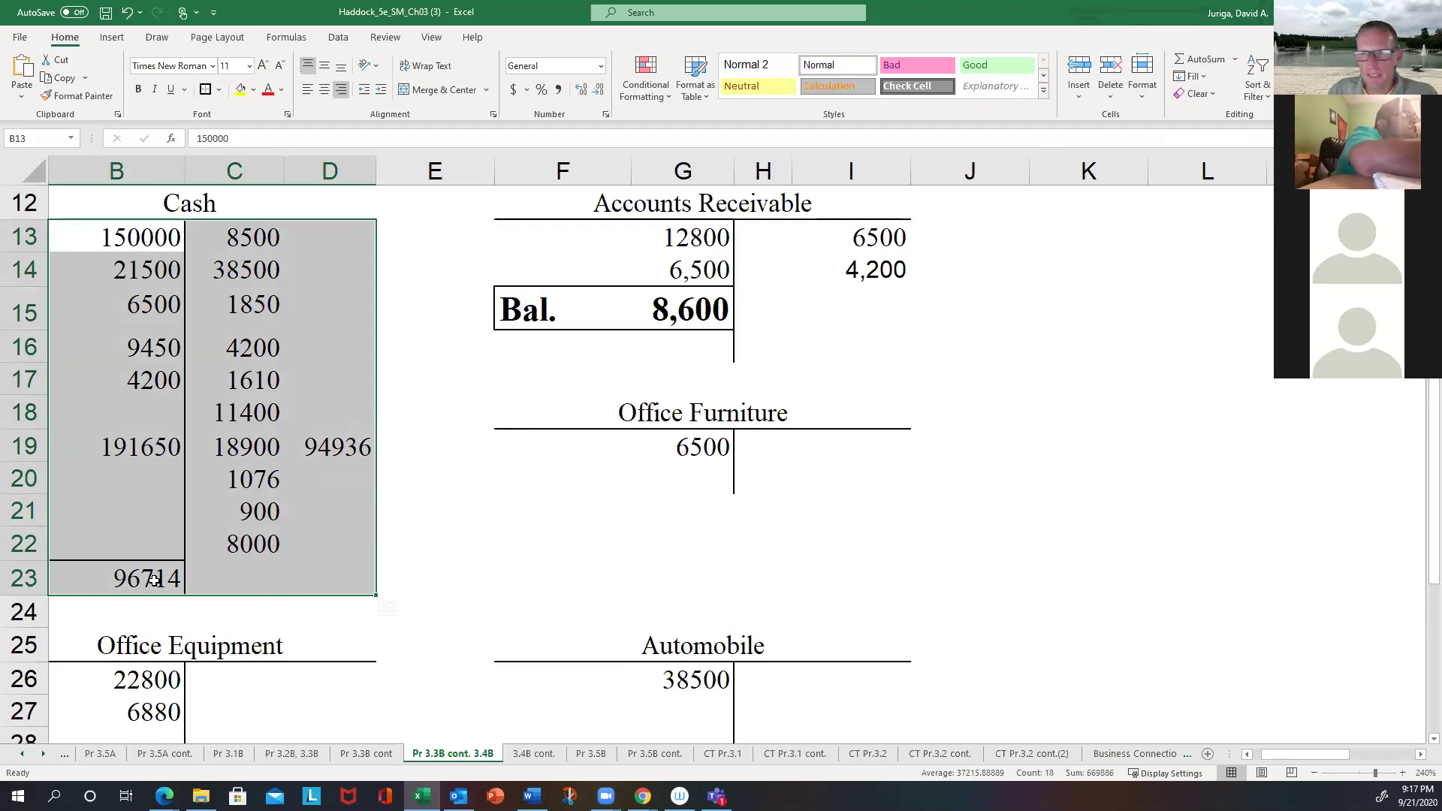
left_click(678, 248)
left_click_drag(552, 311, 674, 309)
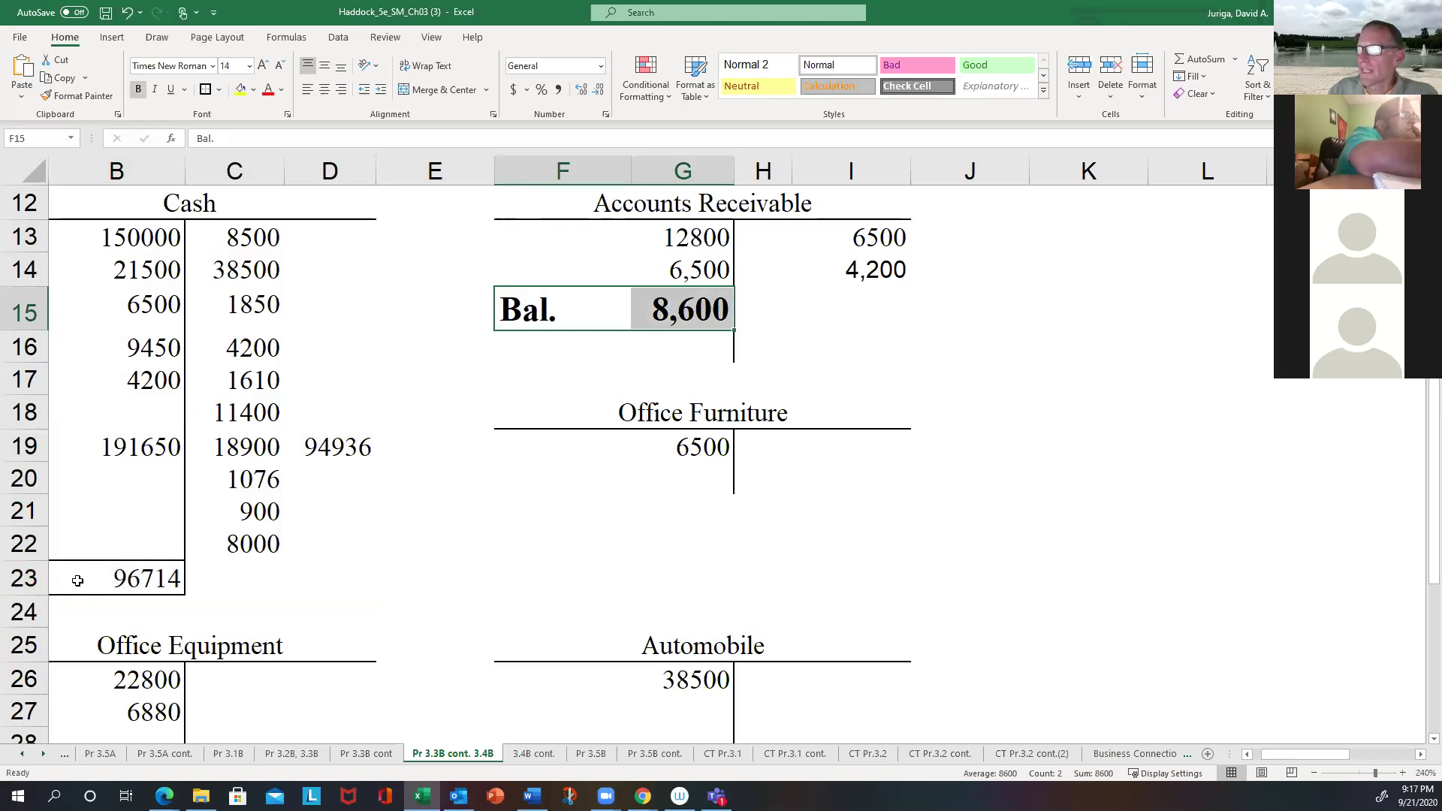
Step: Total the Office Equipment debit entries in cell B29 with the formula =SUM(B26:B28)
left_click(122, 578)
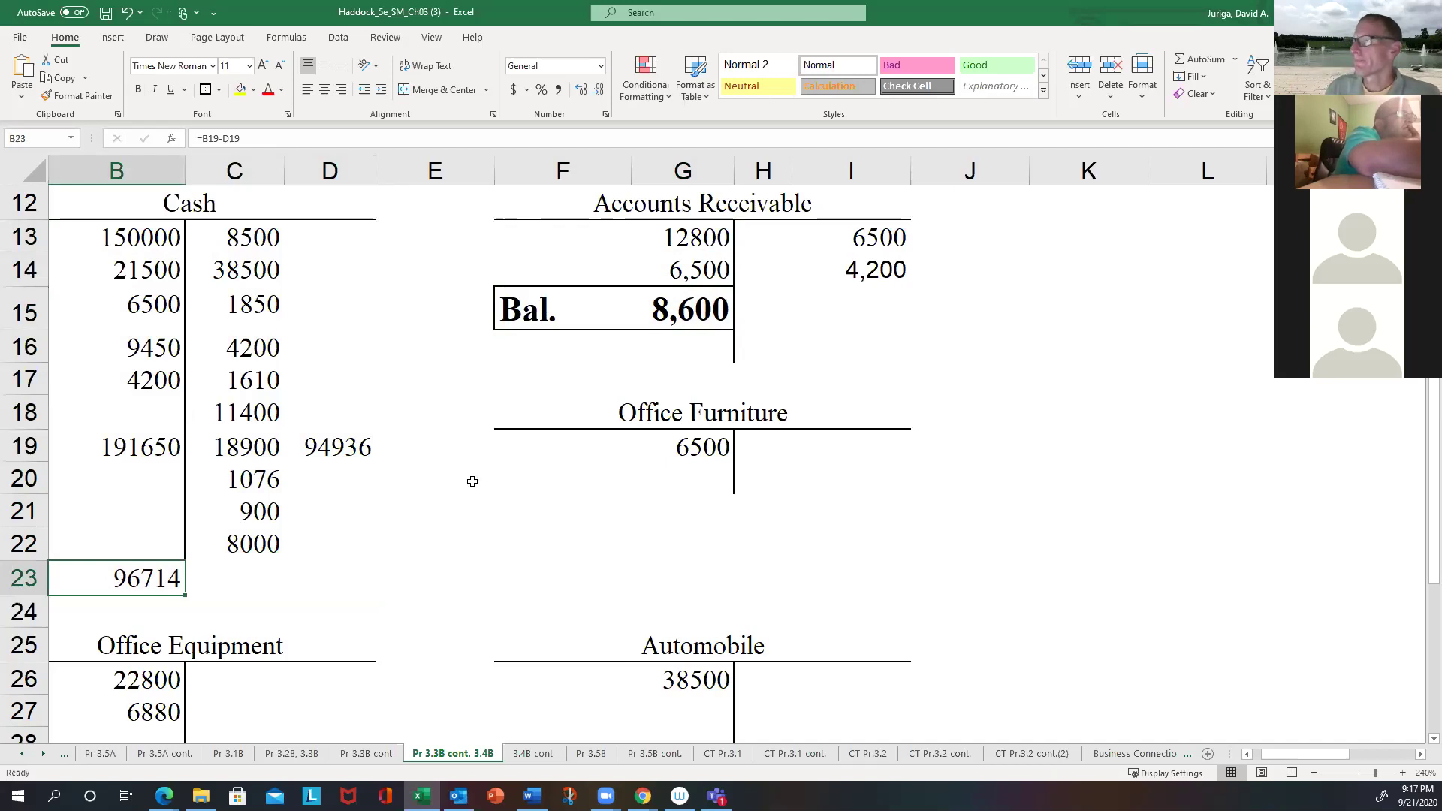
left_click(678, 450)
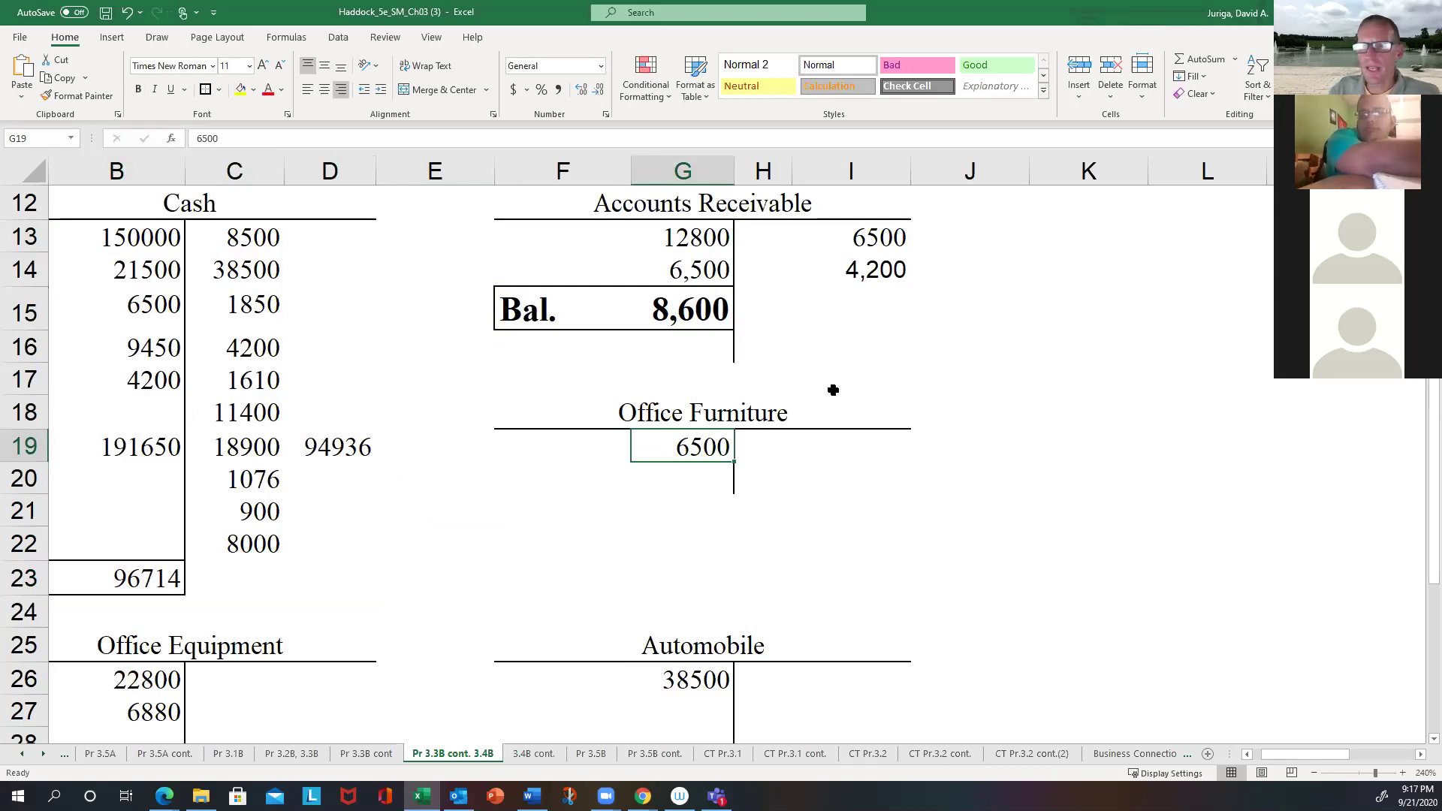
scroll(833, 390, "down", 5)
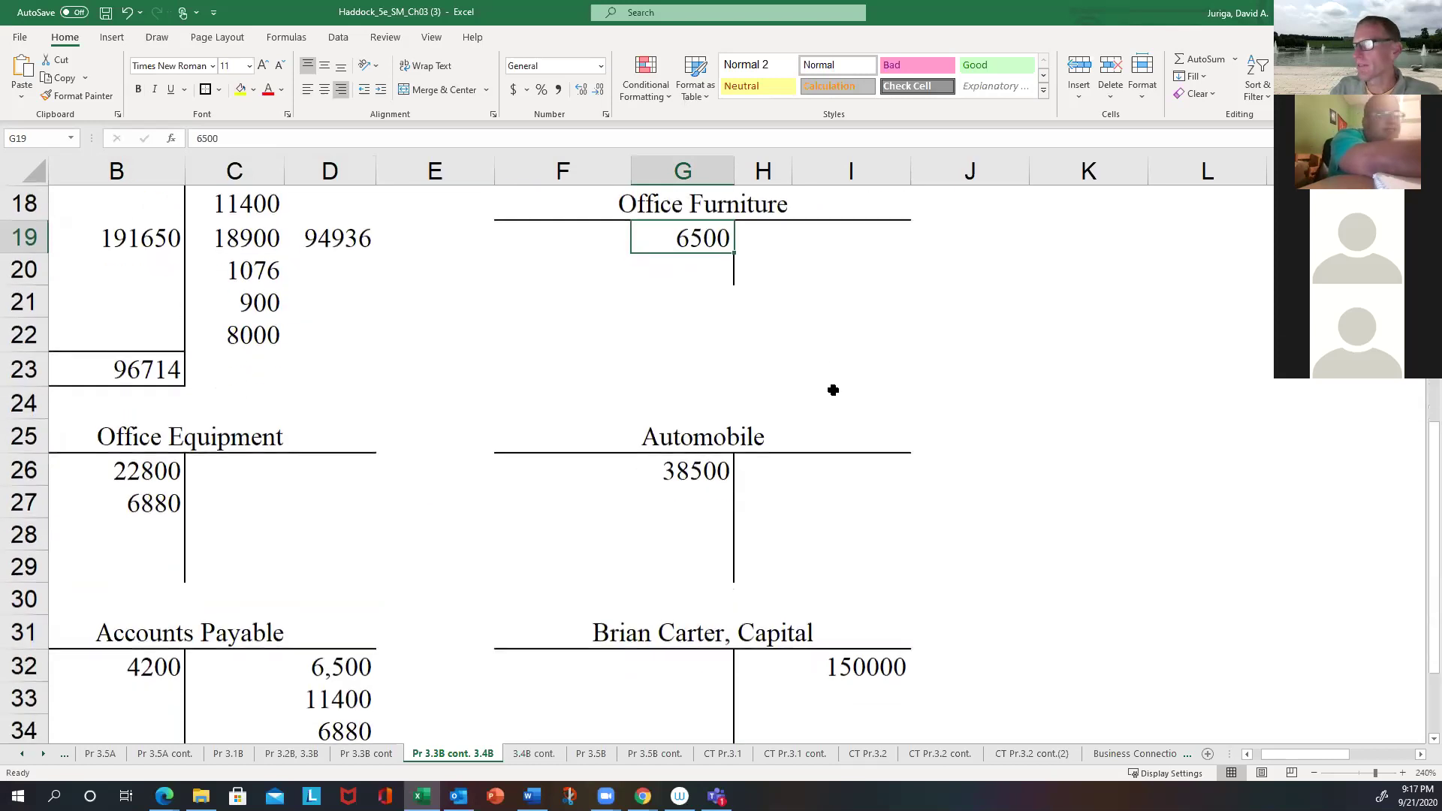
scroll(833, 389, "up", 2)
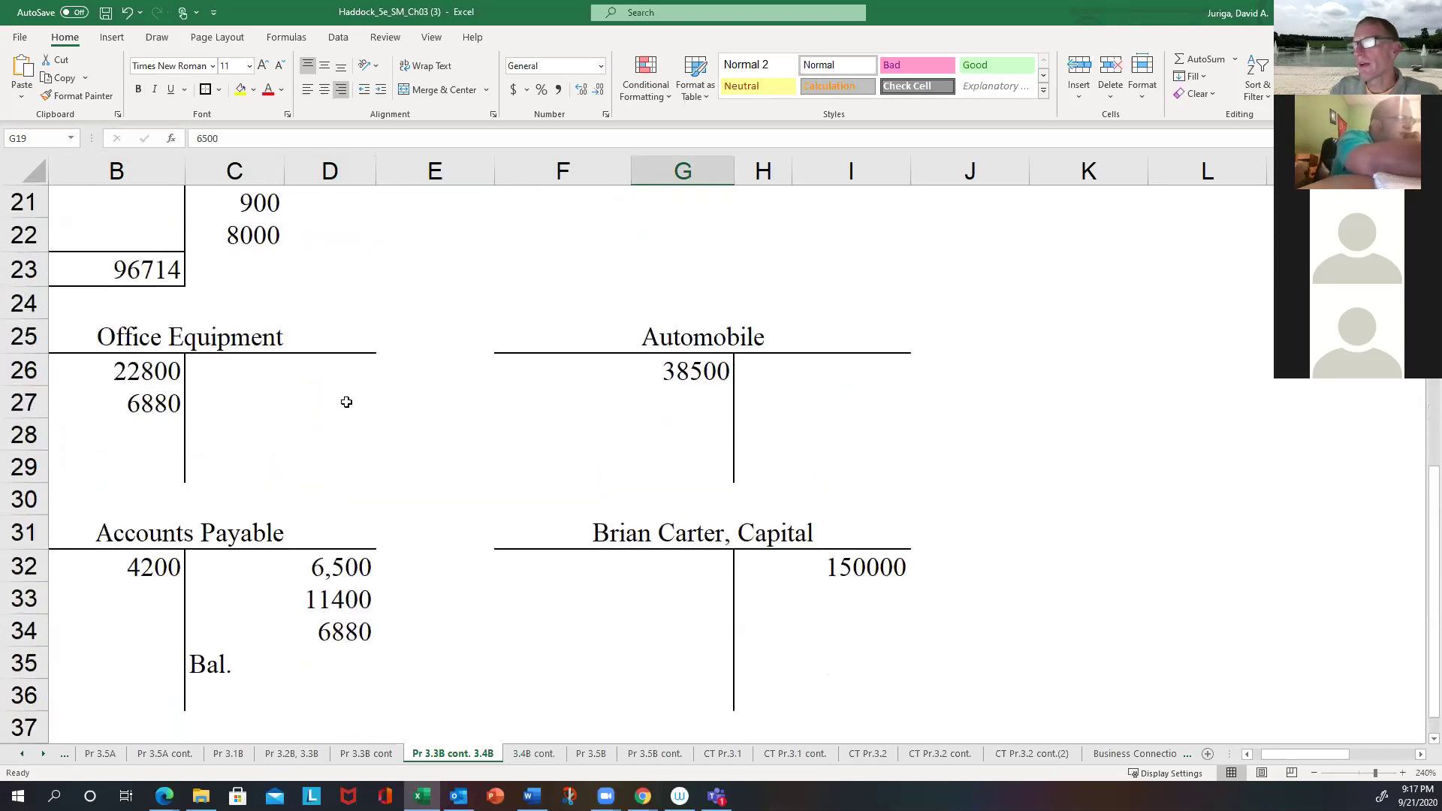
left_click_drag(158, 372, 157, 395)
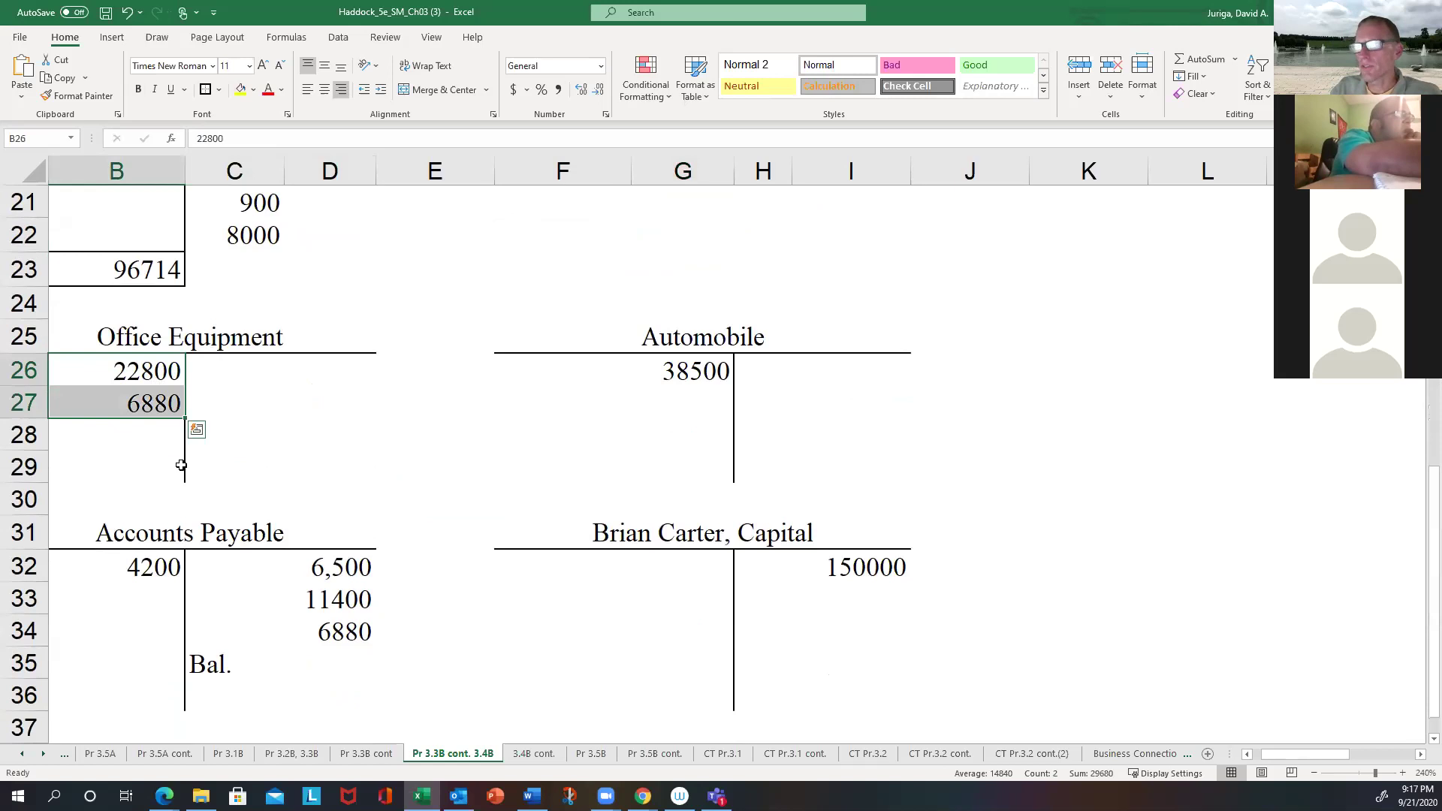
left_click(106, 464)
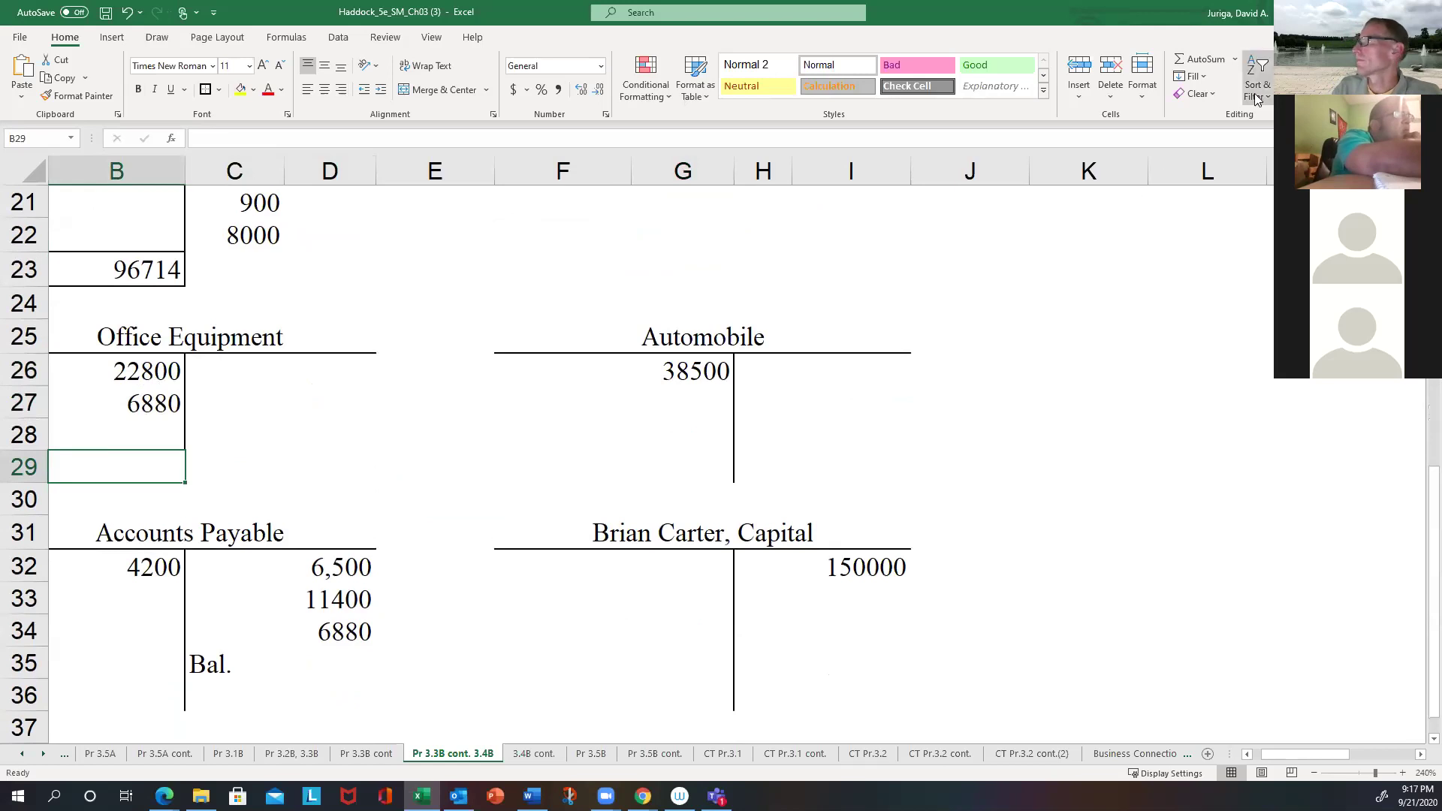
left_click(1204, 60)
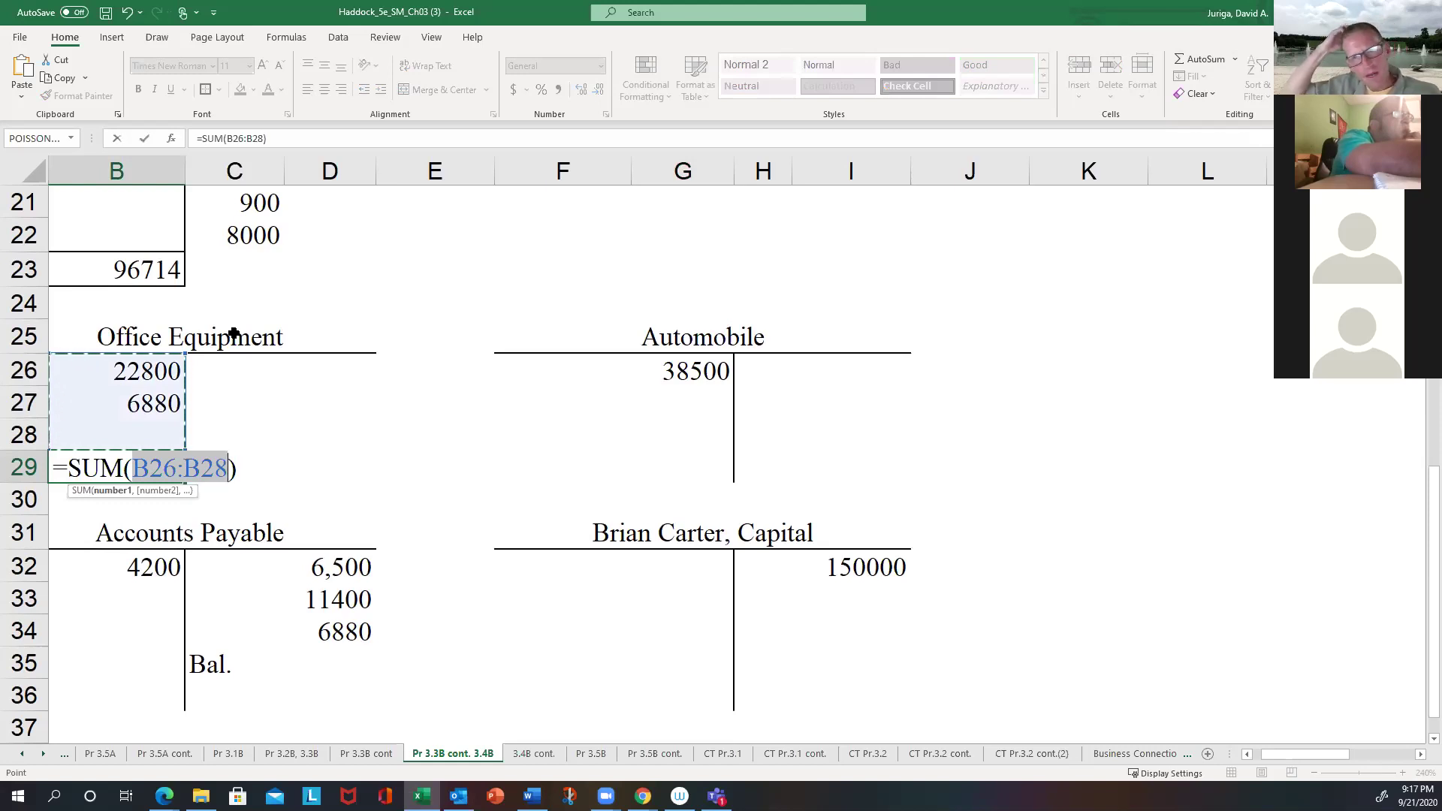
key("Return")
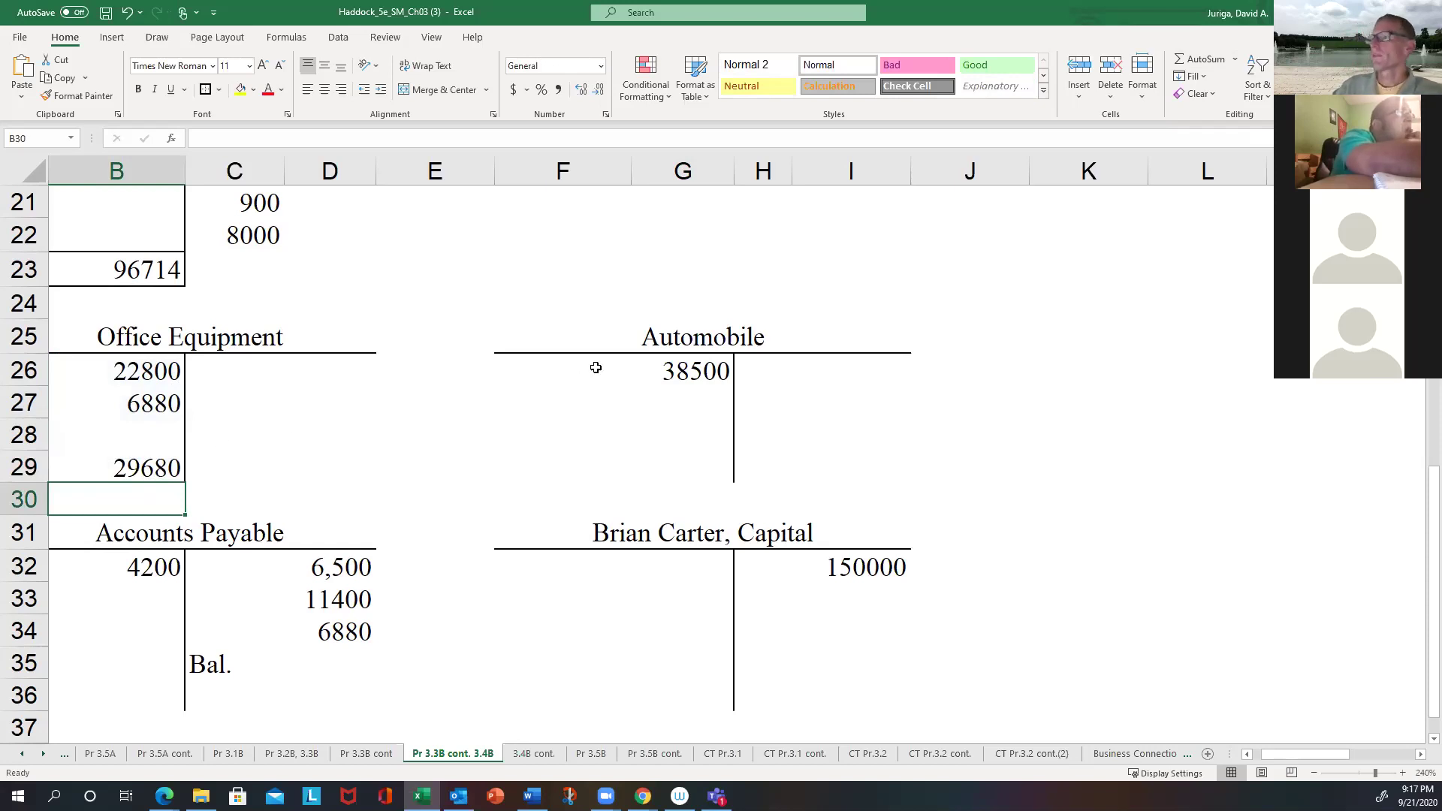
Step: Total the Accounts Payable credit entries D32:D34 with a SUM formula in cell E34
left_click(659, 368)
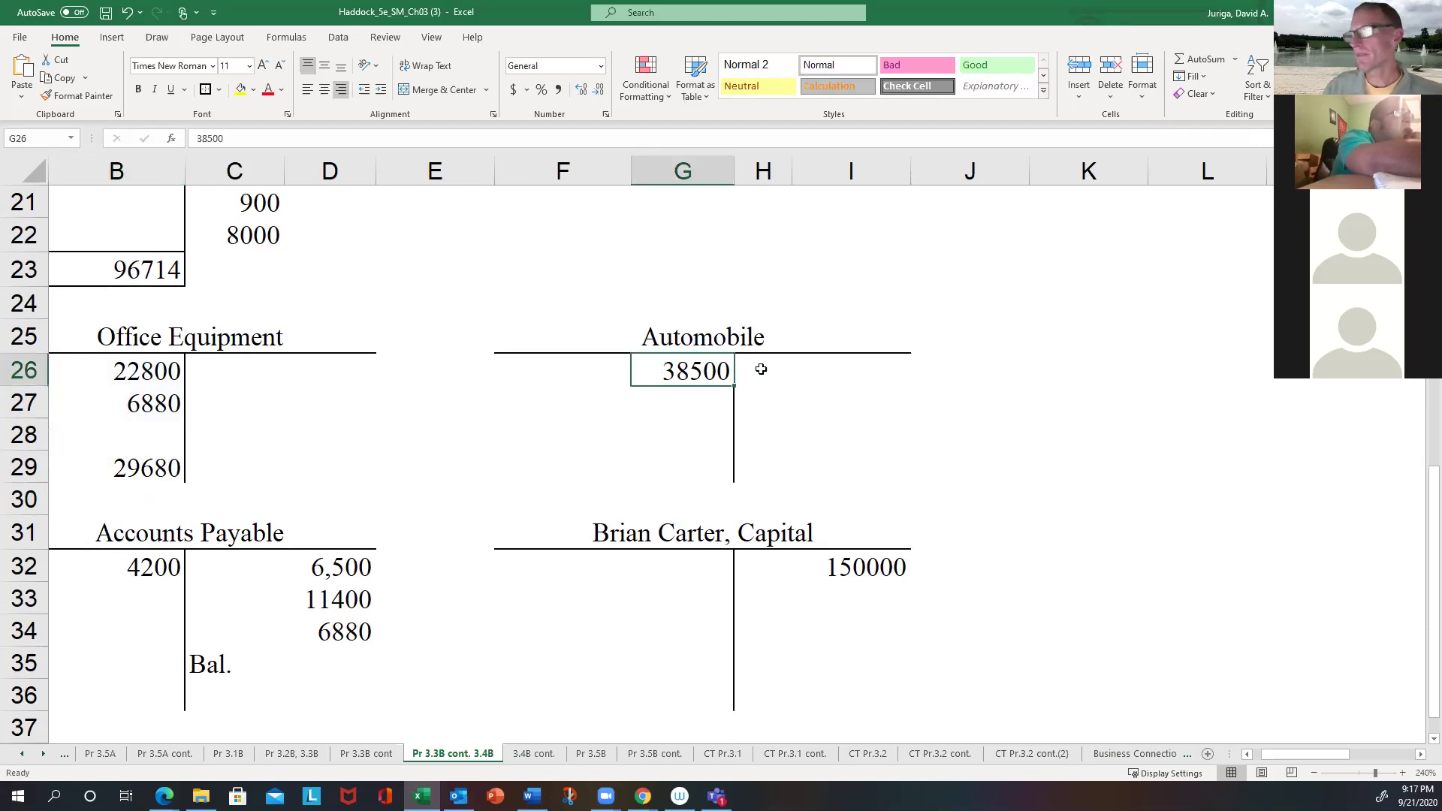
left_click(835, 563)
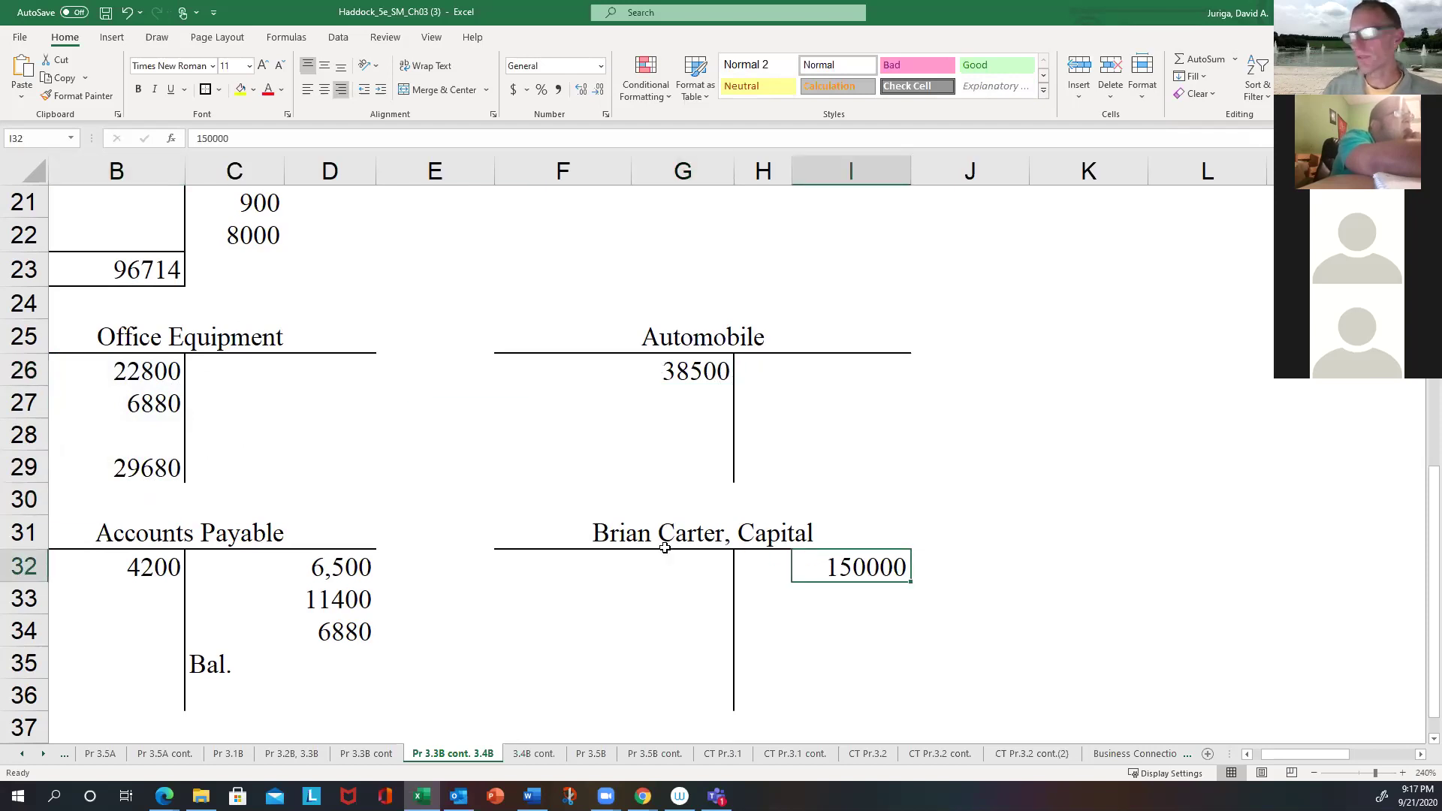
scroll(326, 443, "down", 2)
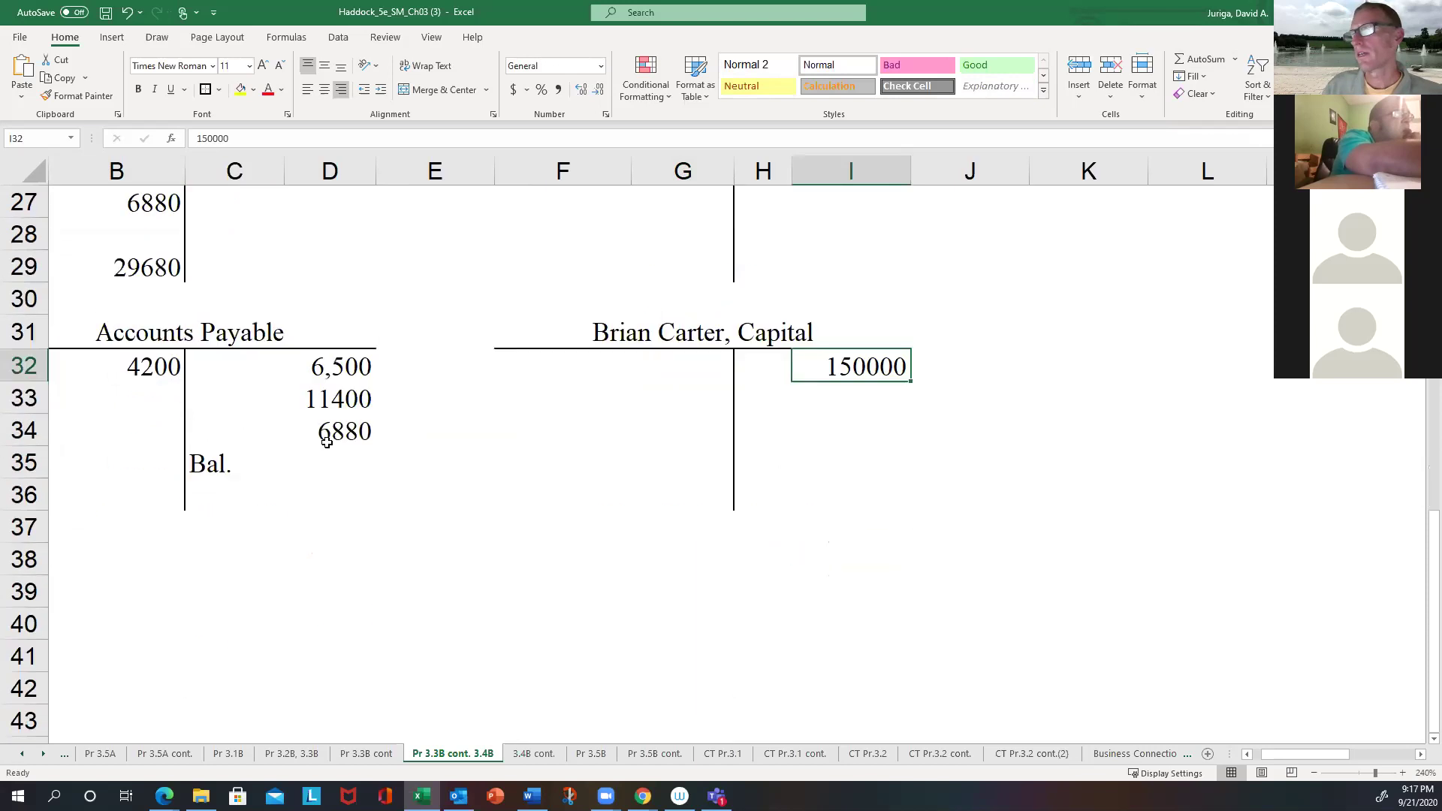
left_click(118, 338)
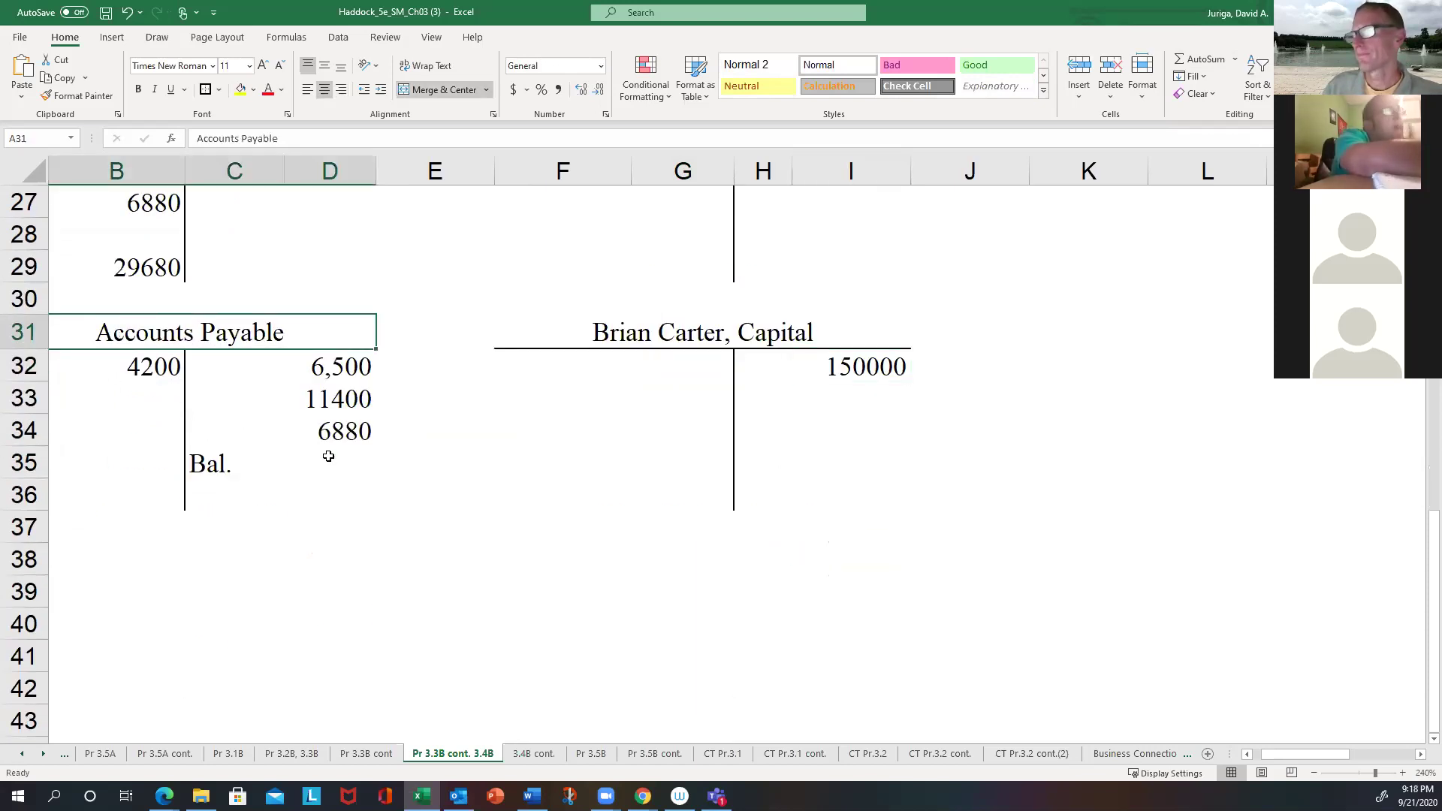
left_click(147, 364)
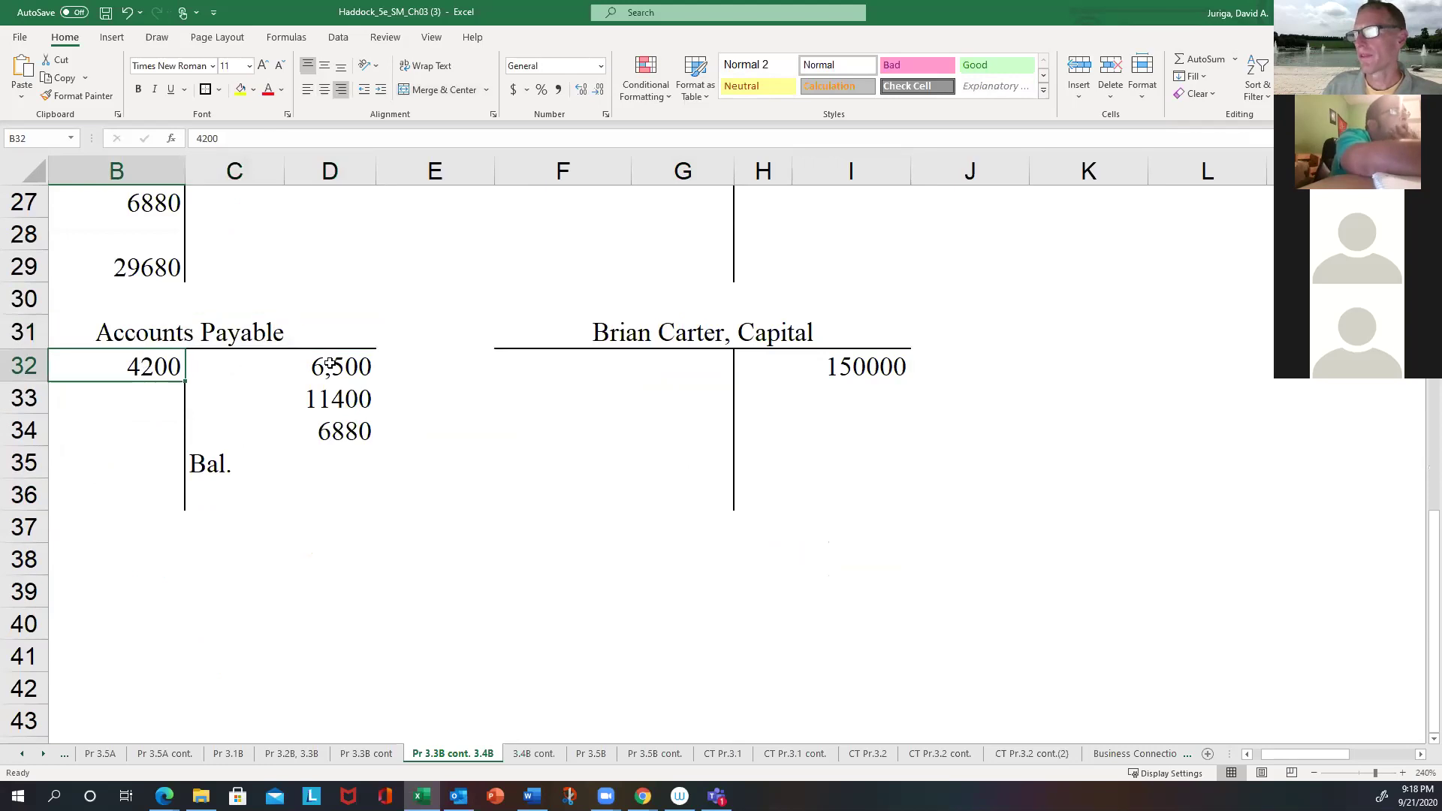
left_click_drag(331, 363, 335, 425)
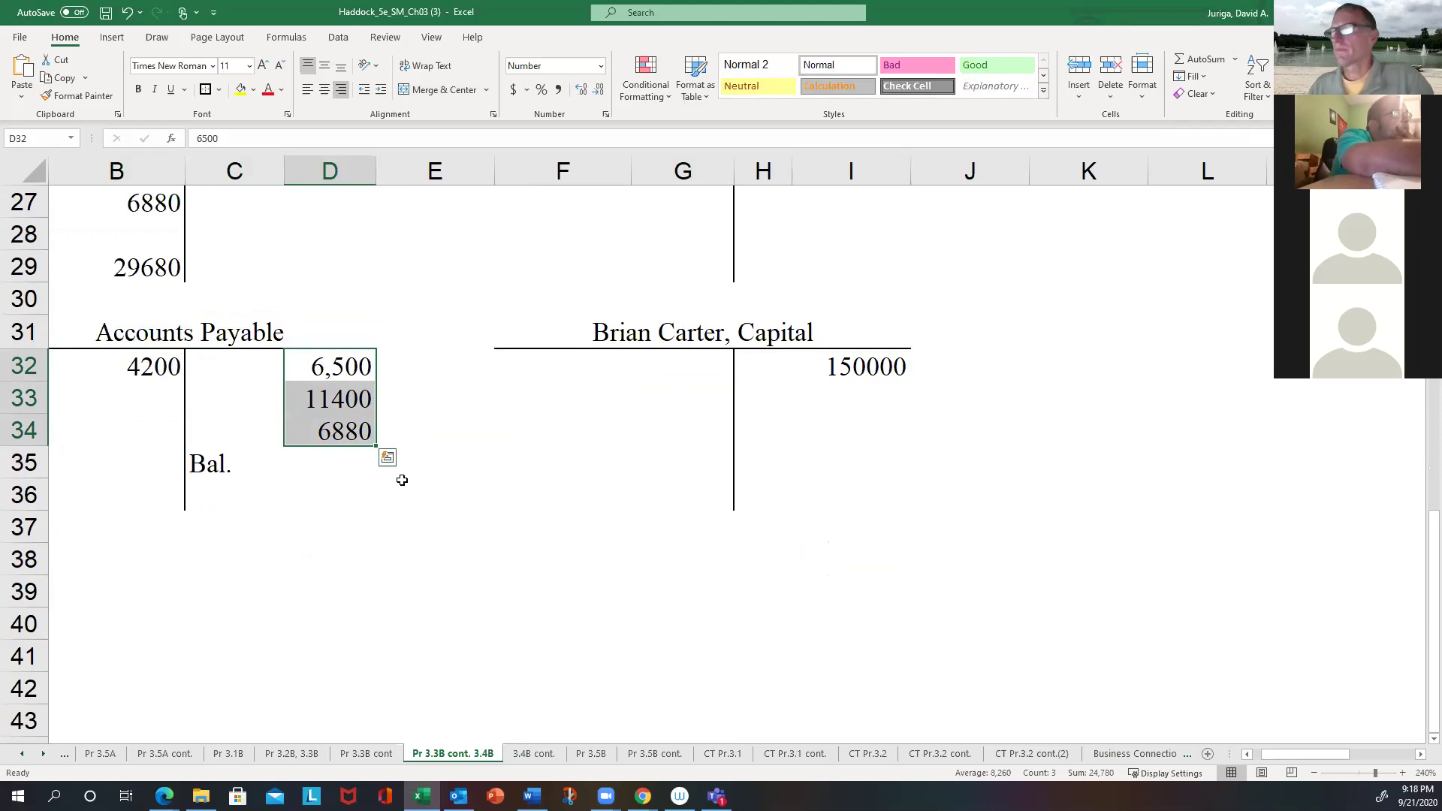
left_click(437, 439)
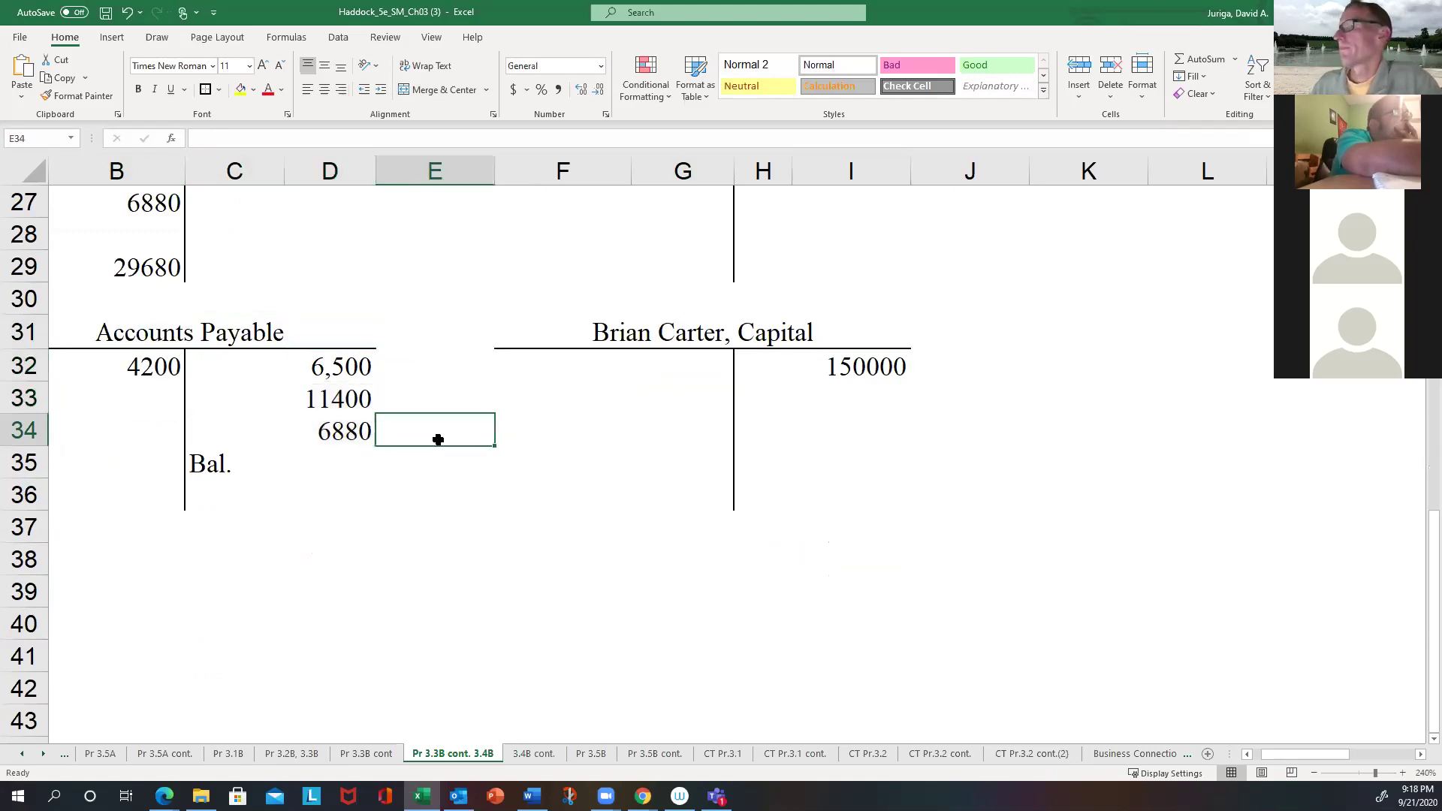
left_click(1209, 66)
left_click_drag(341, 366, 337, 425)
key("Return")
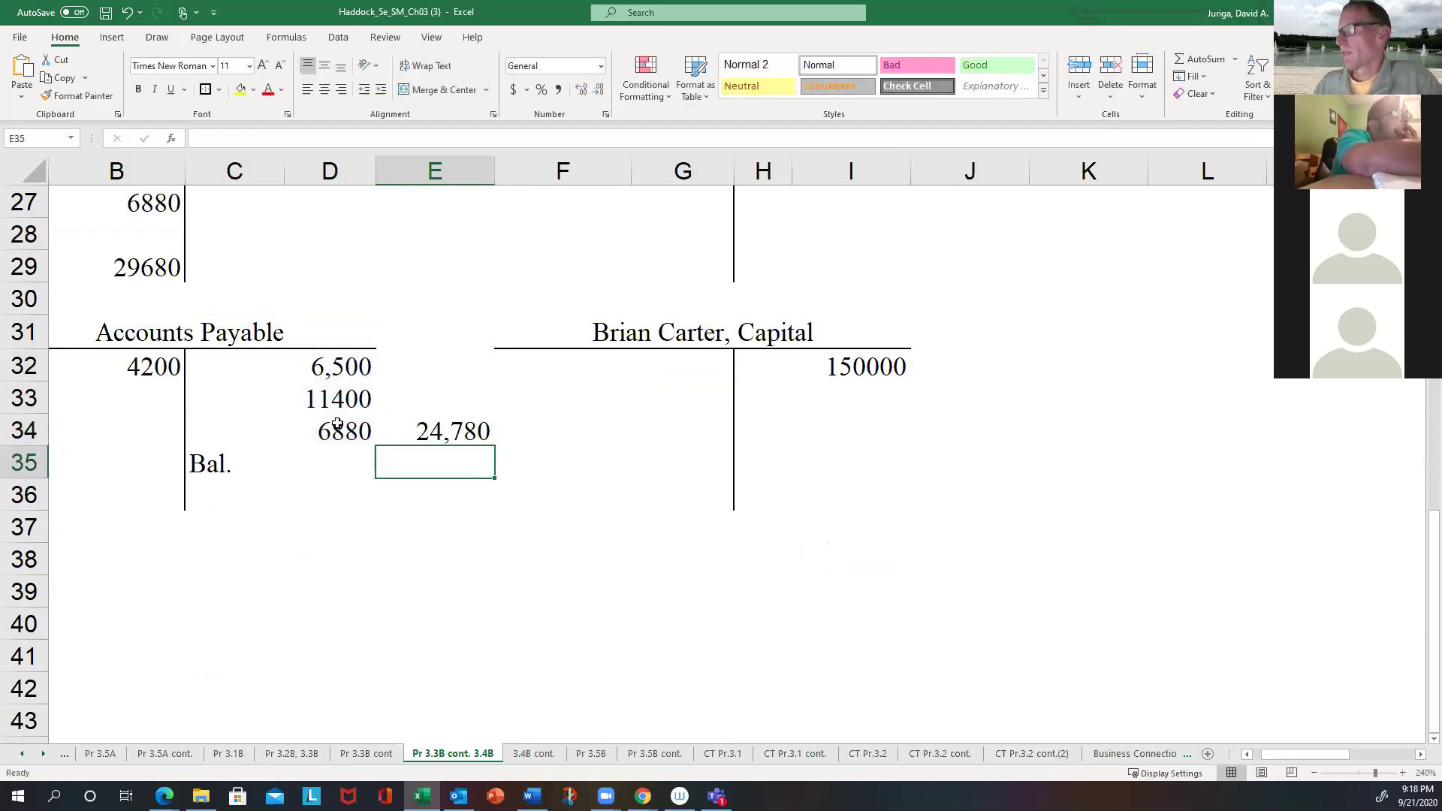
Step: Calculate the Accounts Payable balance in cell D35 with the formula =E34-B32
left_click(415, 434)
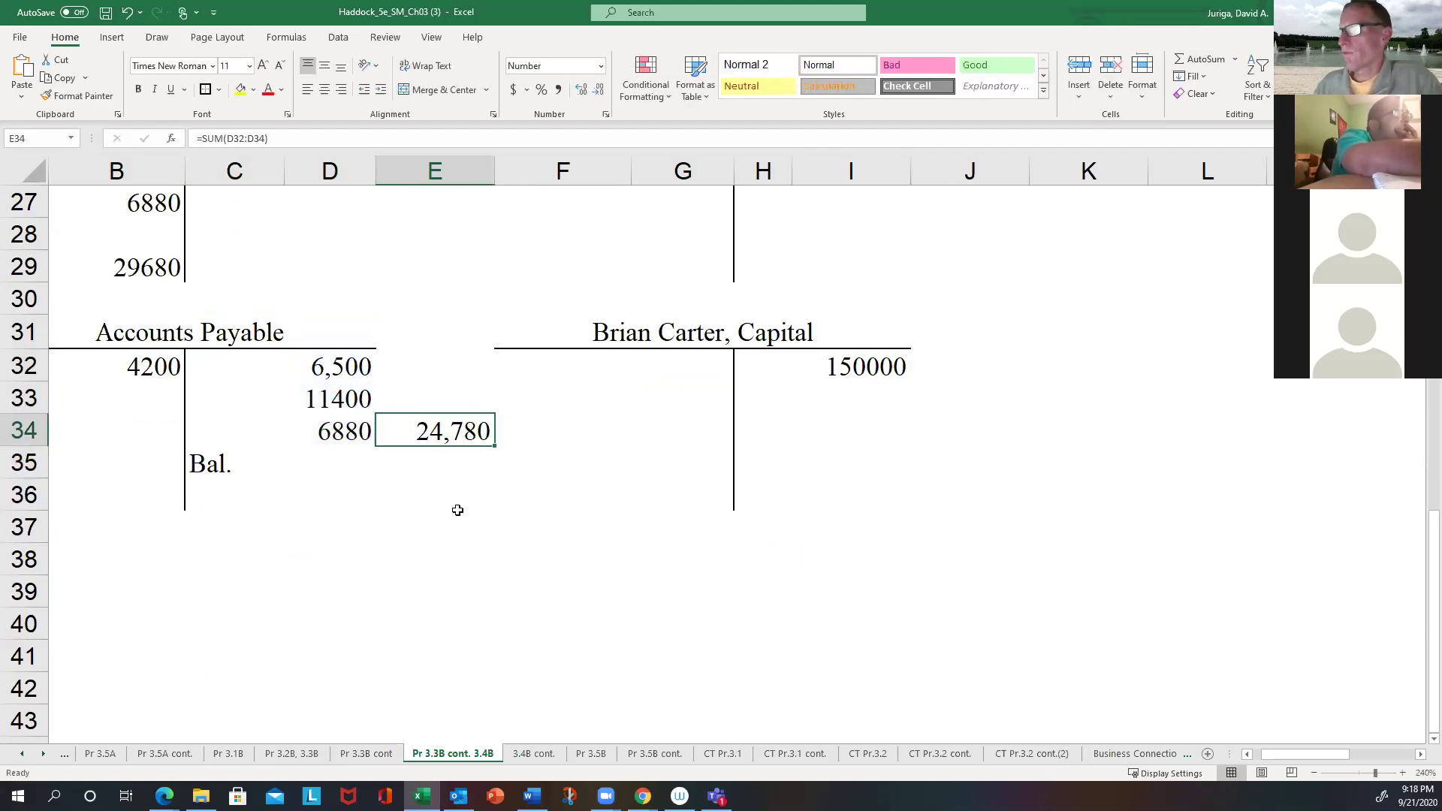
left_click(136, 367)
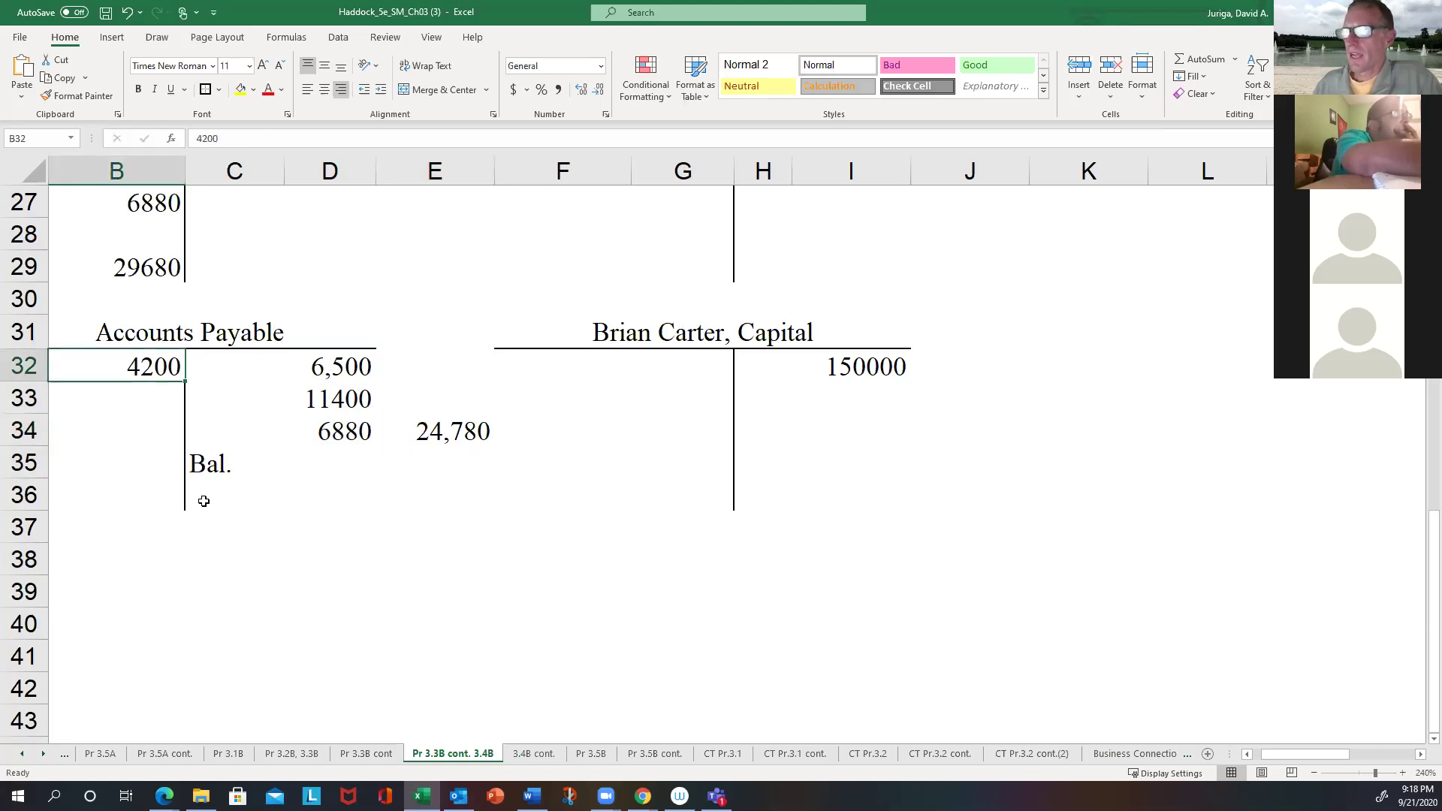
left_click(302, 463)
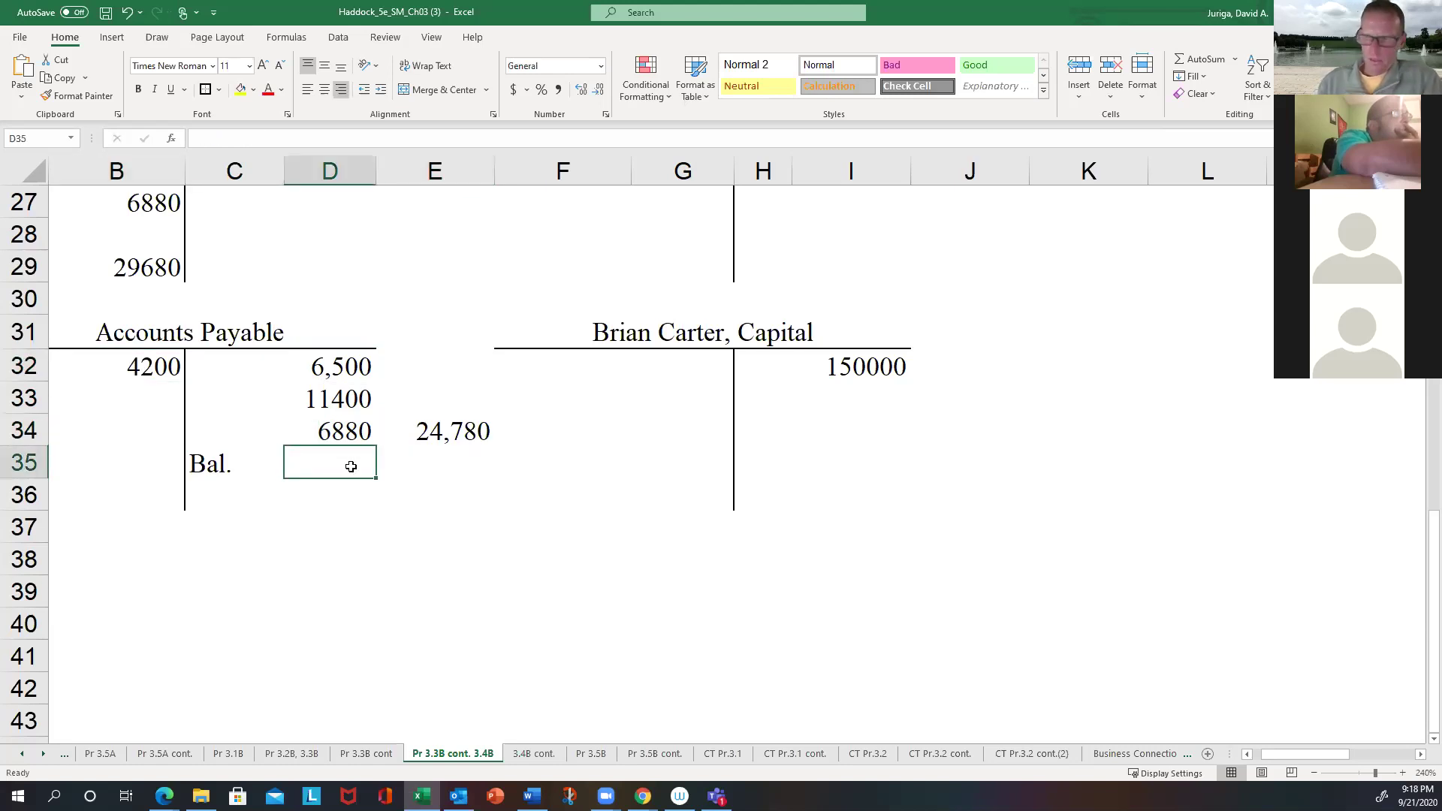
type("=")
left_click(438, 430)
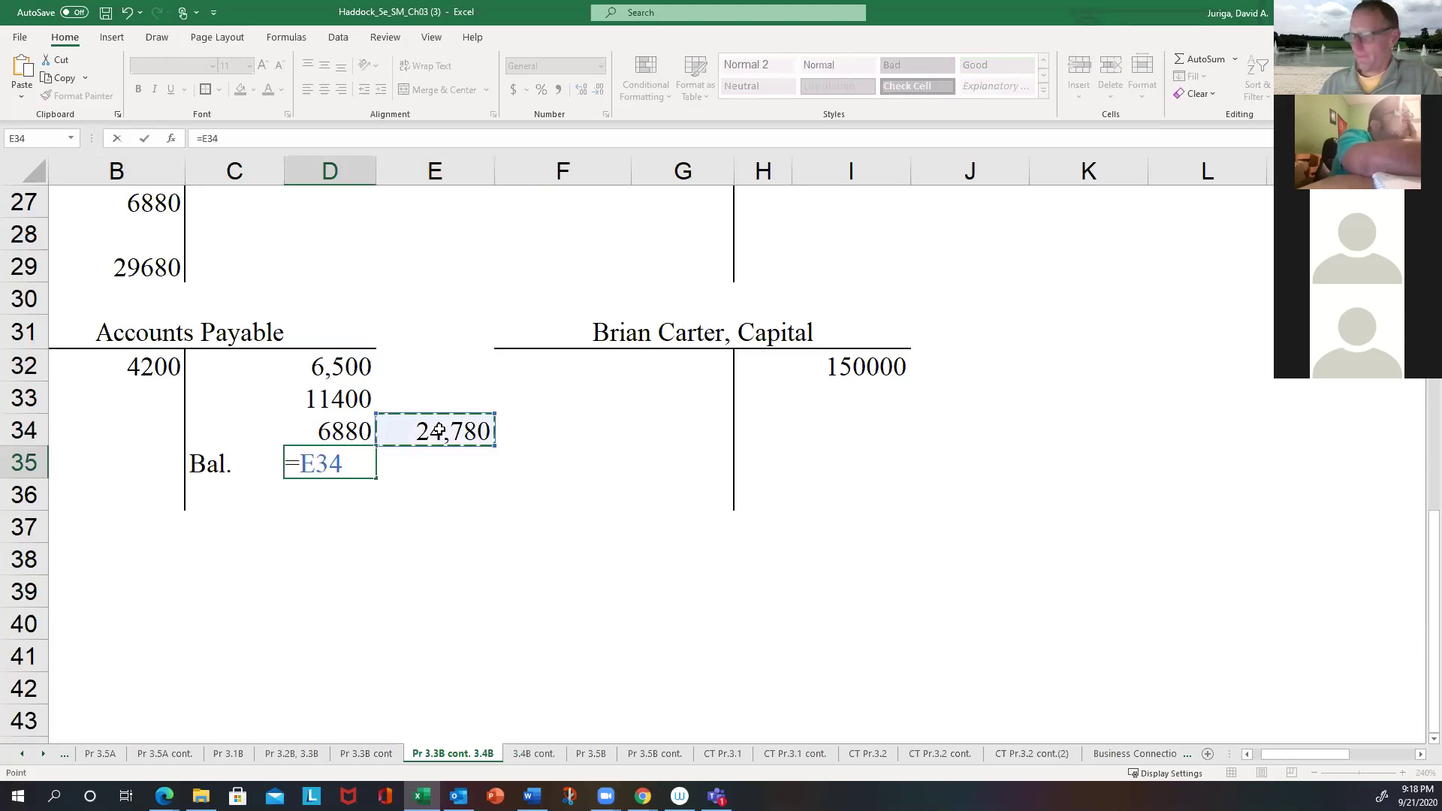
type("-")
left_click(130, 359)
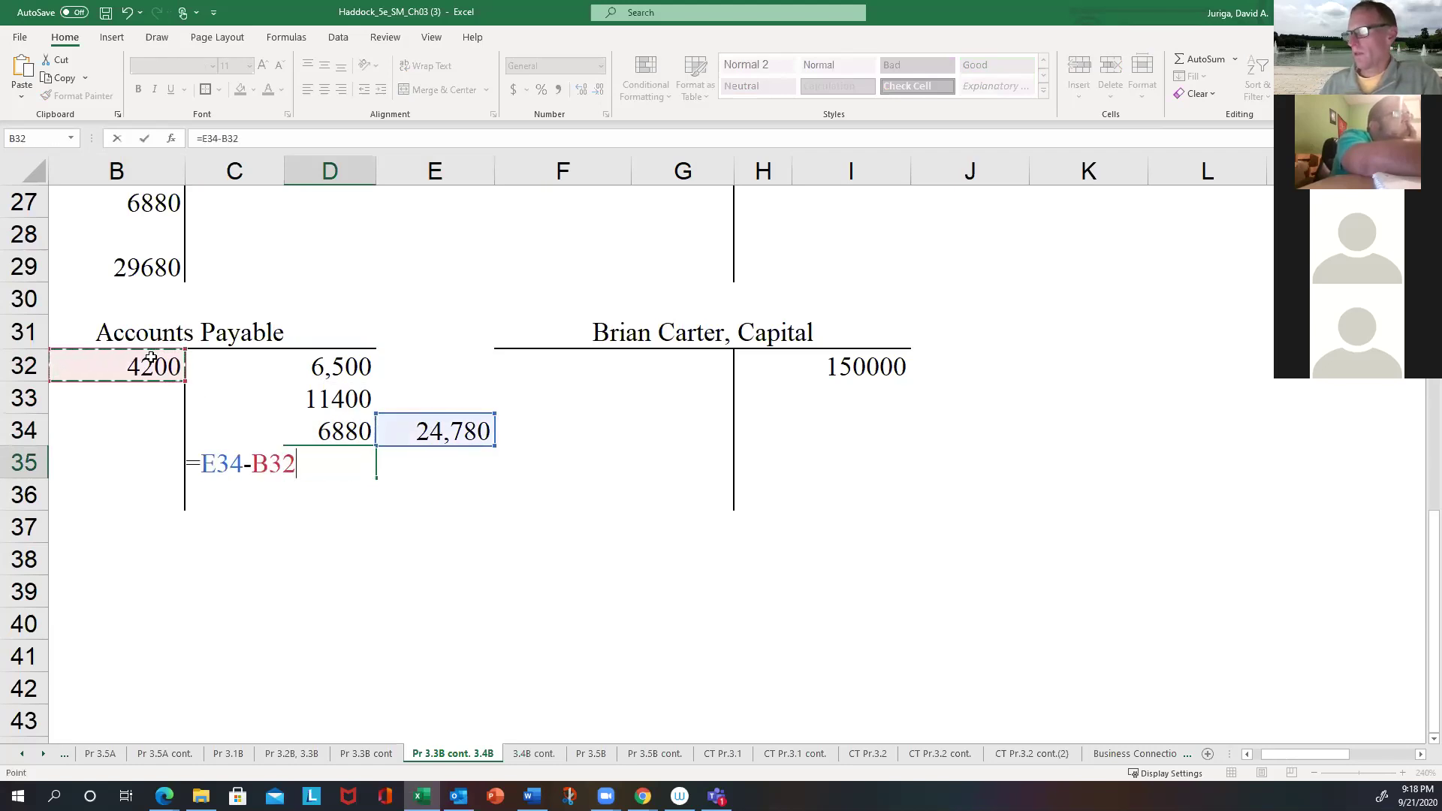
key("Return")
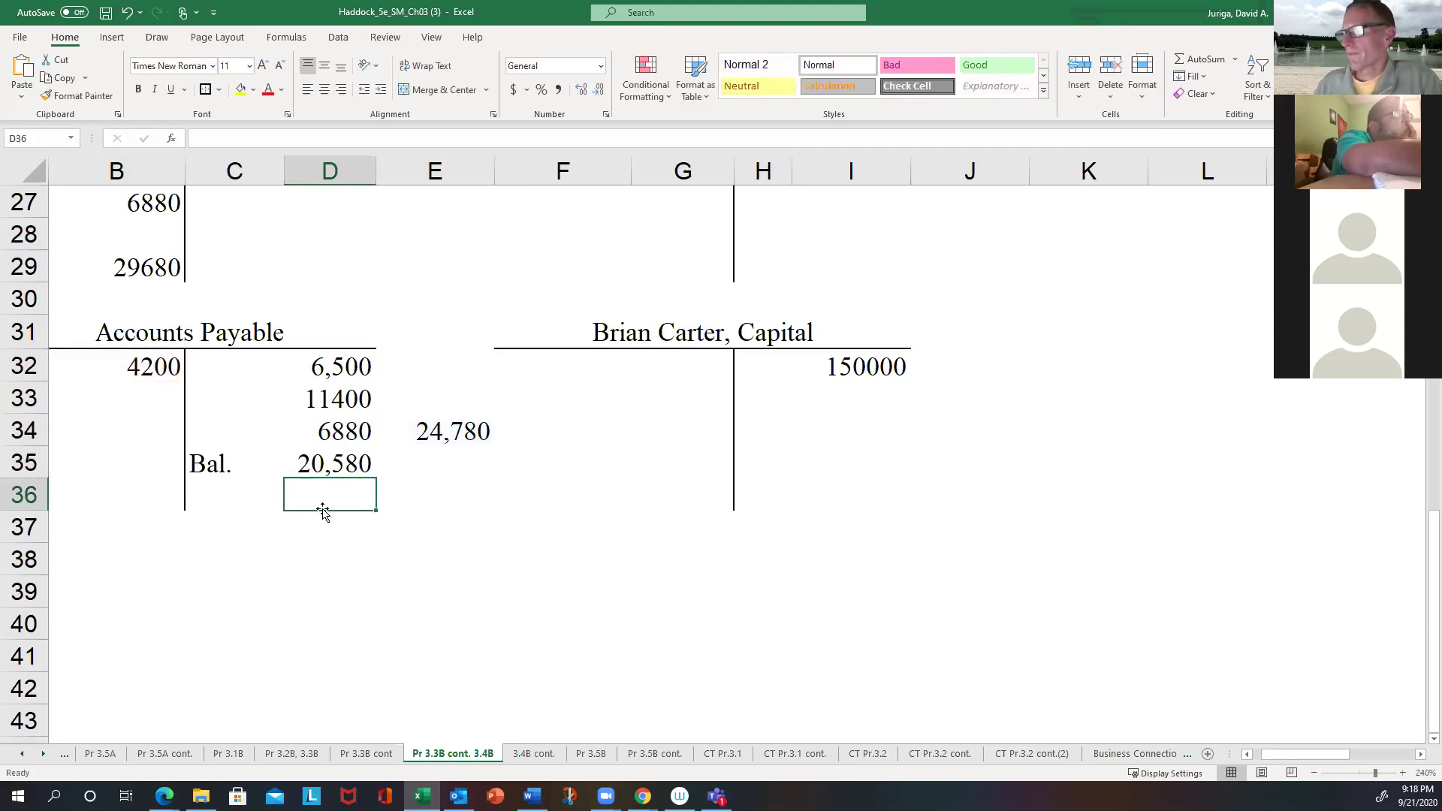
Step: Review the Accounts Payable debit, credits and balance, and look over the other T-accounts on the sheet
left_click(338, 471)
left_click(197, 467)
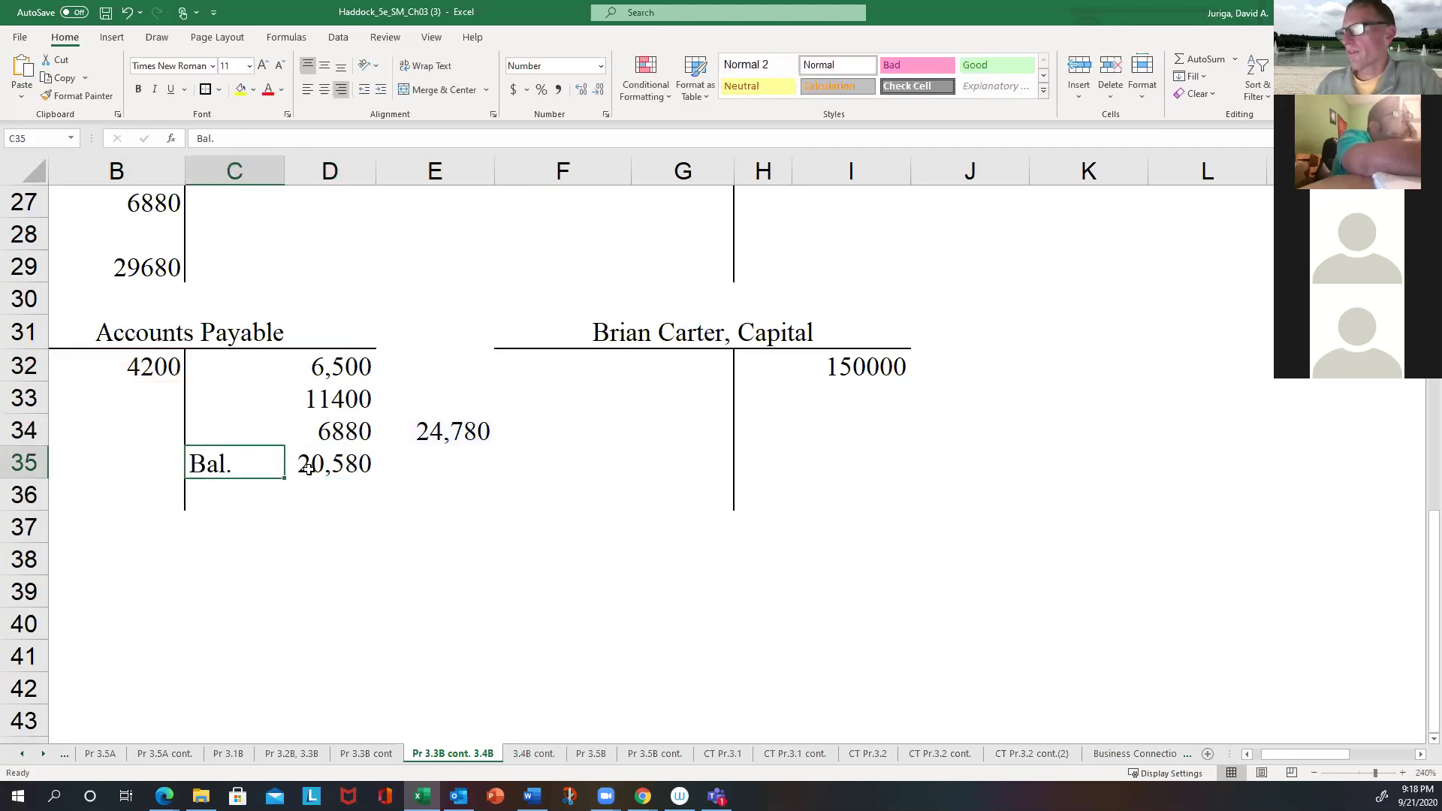
left_click(338, 471, "shift")
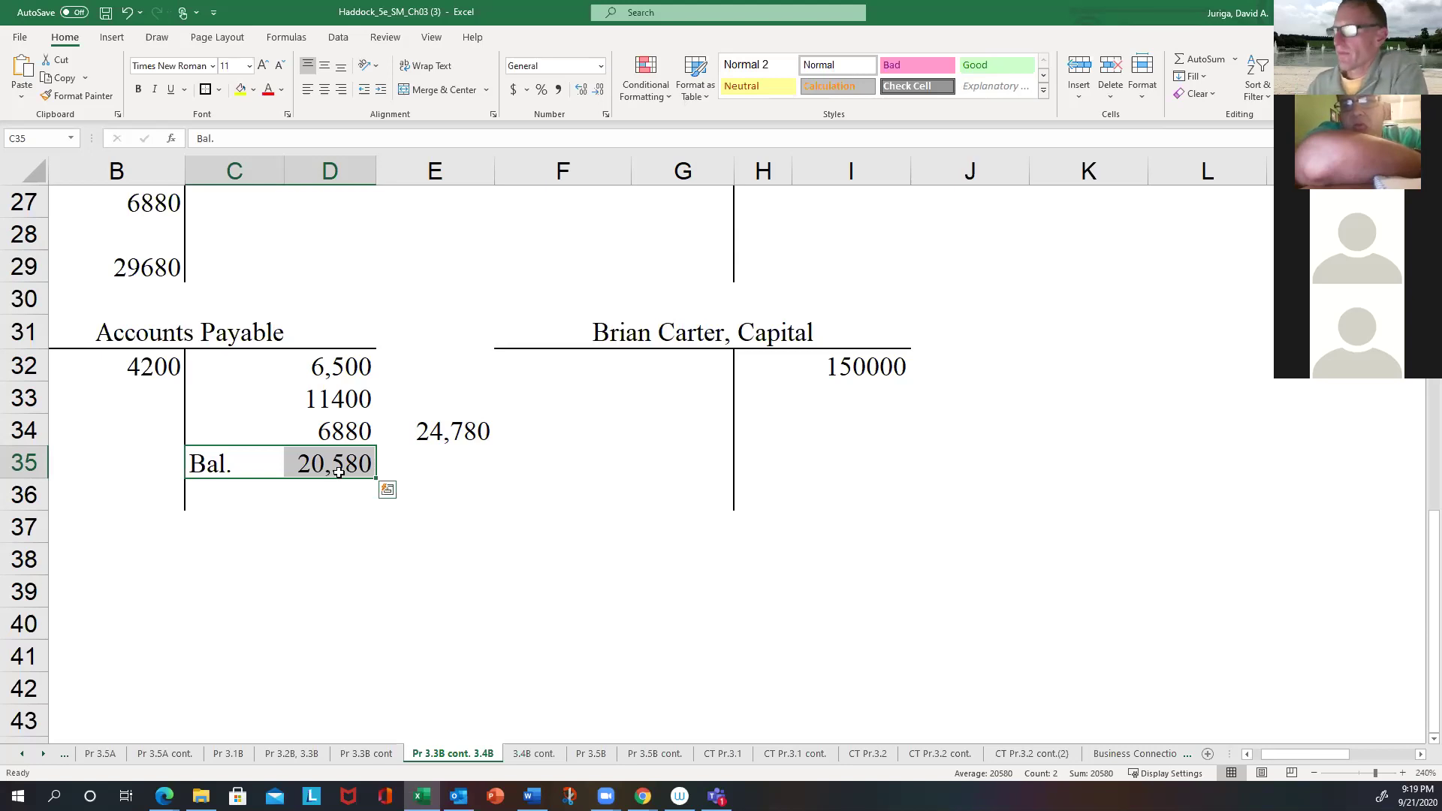
left_click(113, 366)
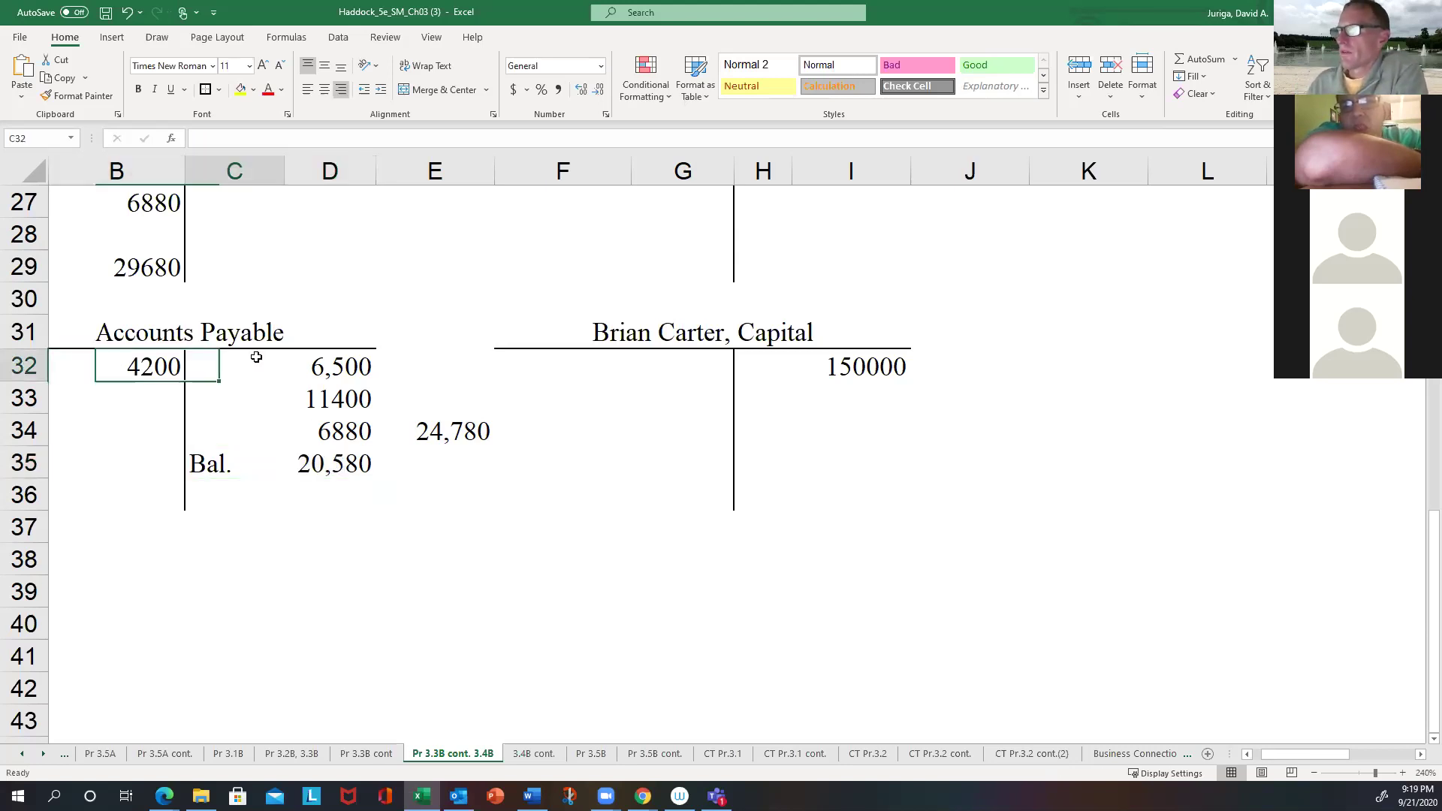
left_click_drag(250, 362, 265, 414)
left_click_drag(331, 365, 339, 426)
left_click(142, 368)
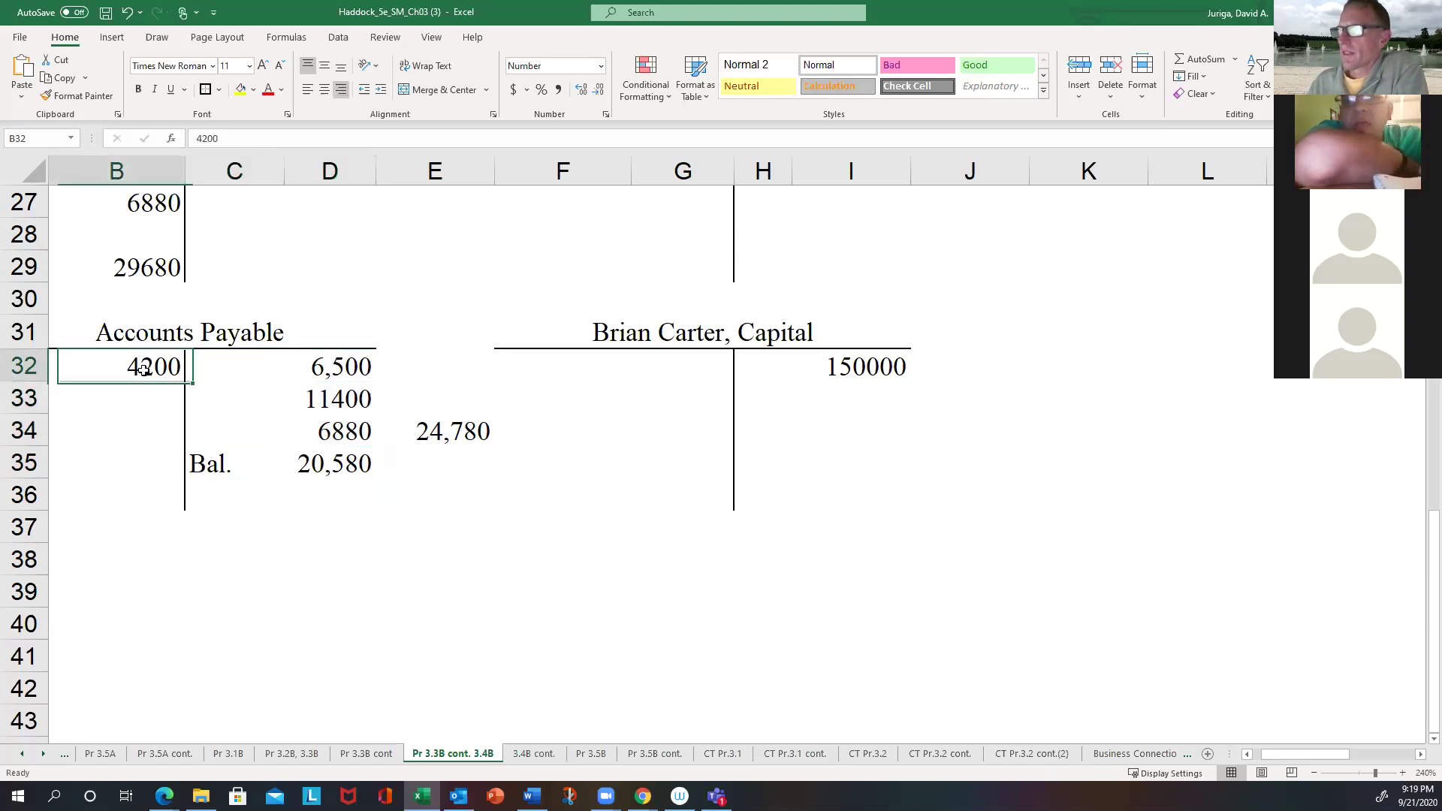
left_click(338, 467)
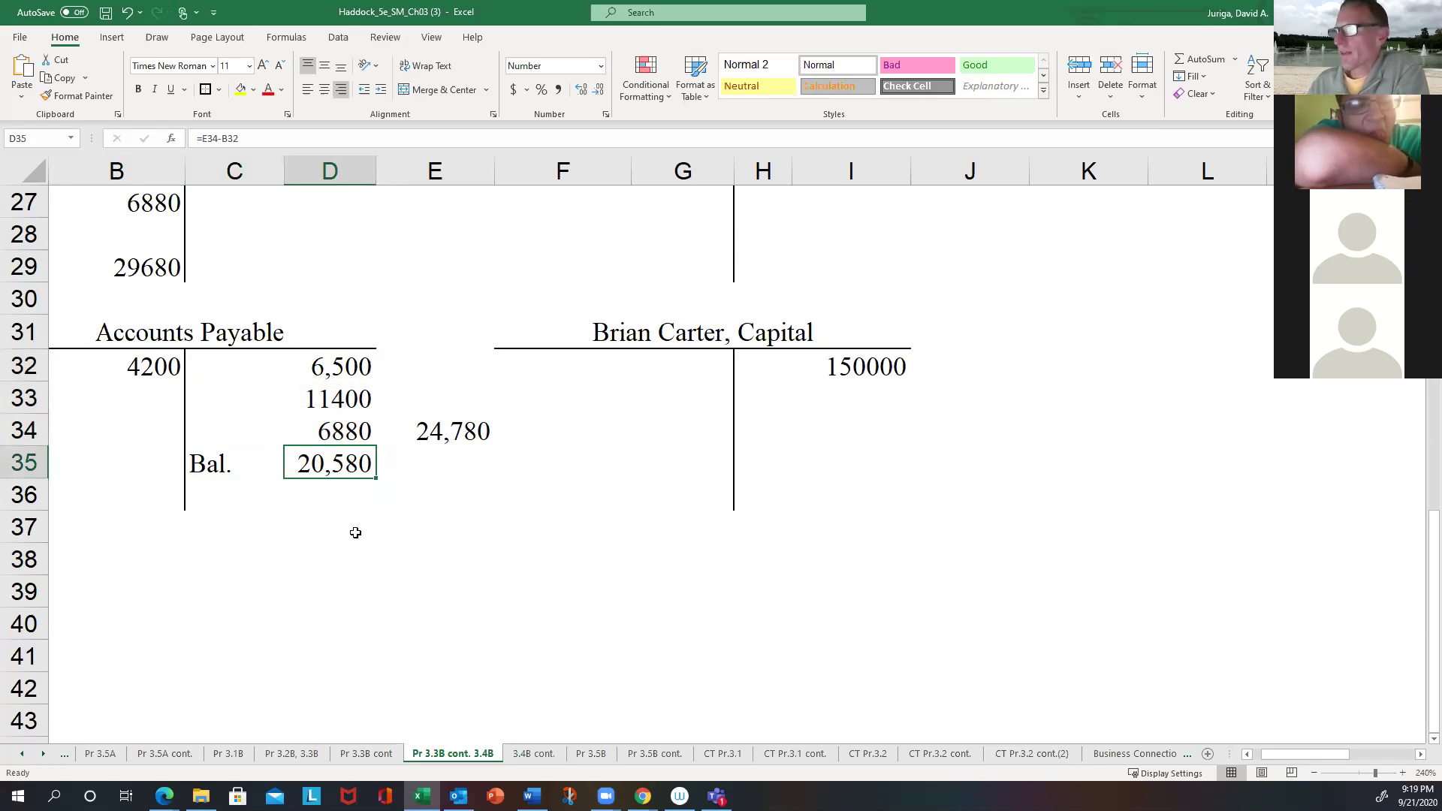
scroll(539, 450, "up", 4)
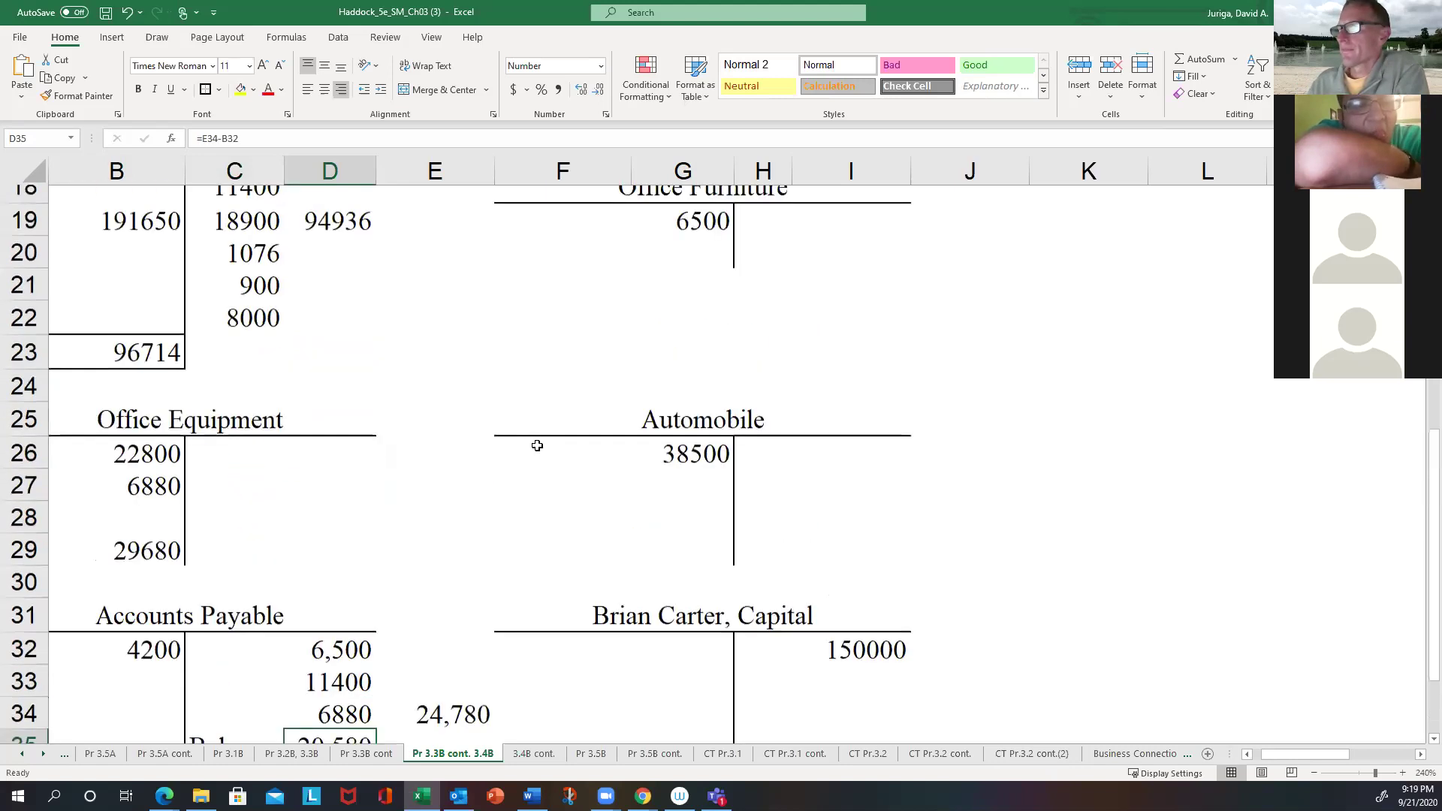
scroll(537, 446, "up", 2)
scroll(534, 441, "down", 6)
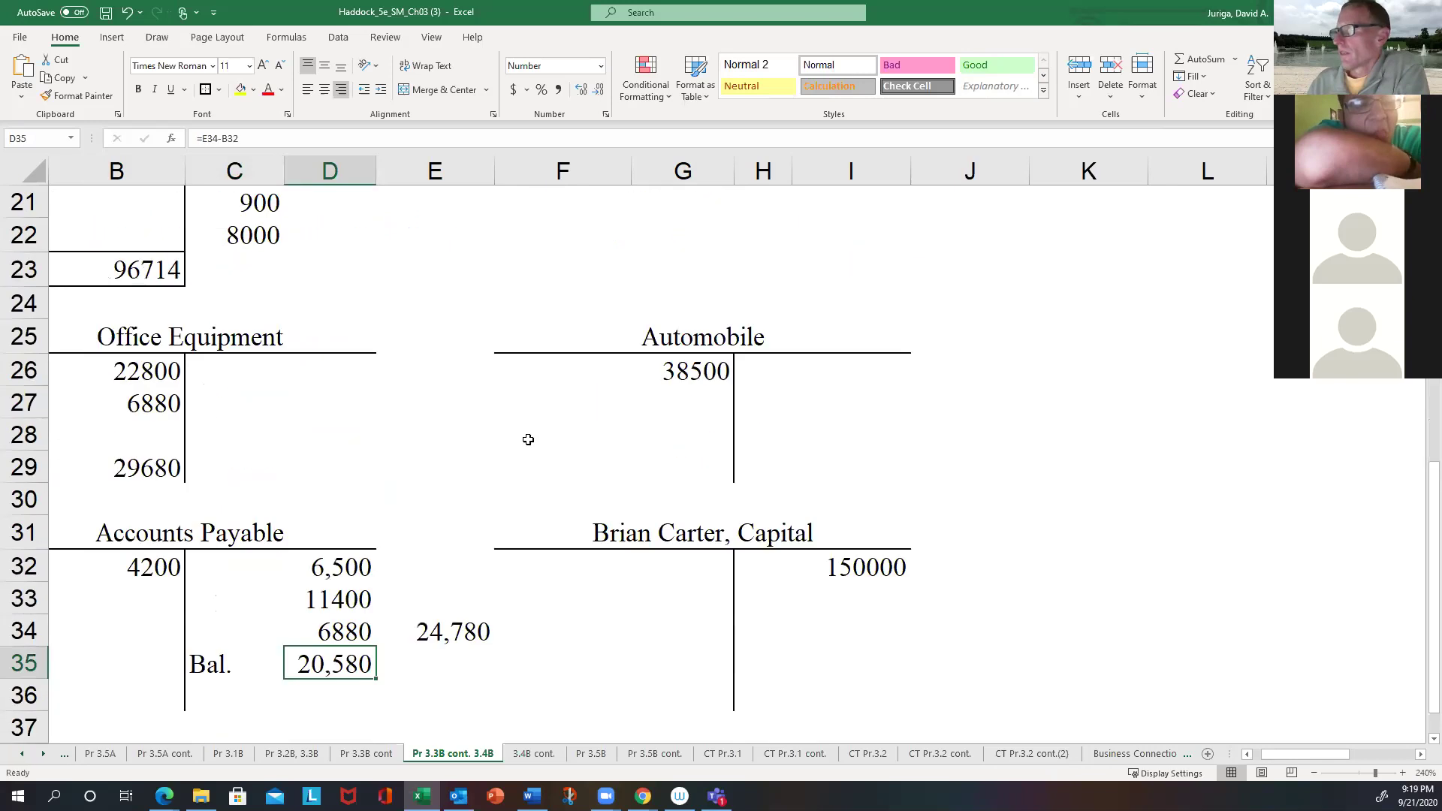
scroll(612, 475, "up", 1)
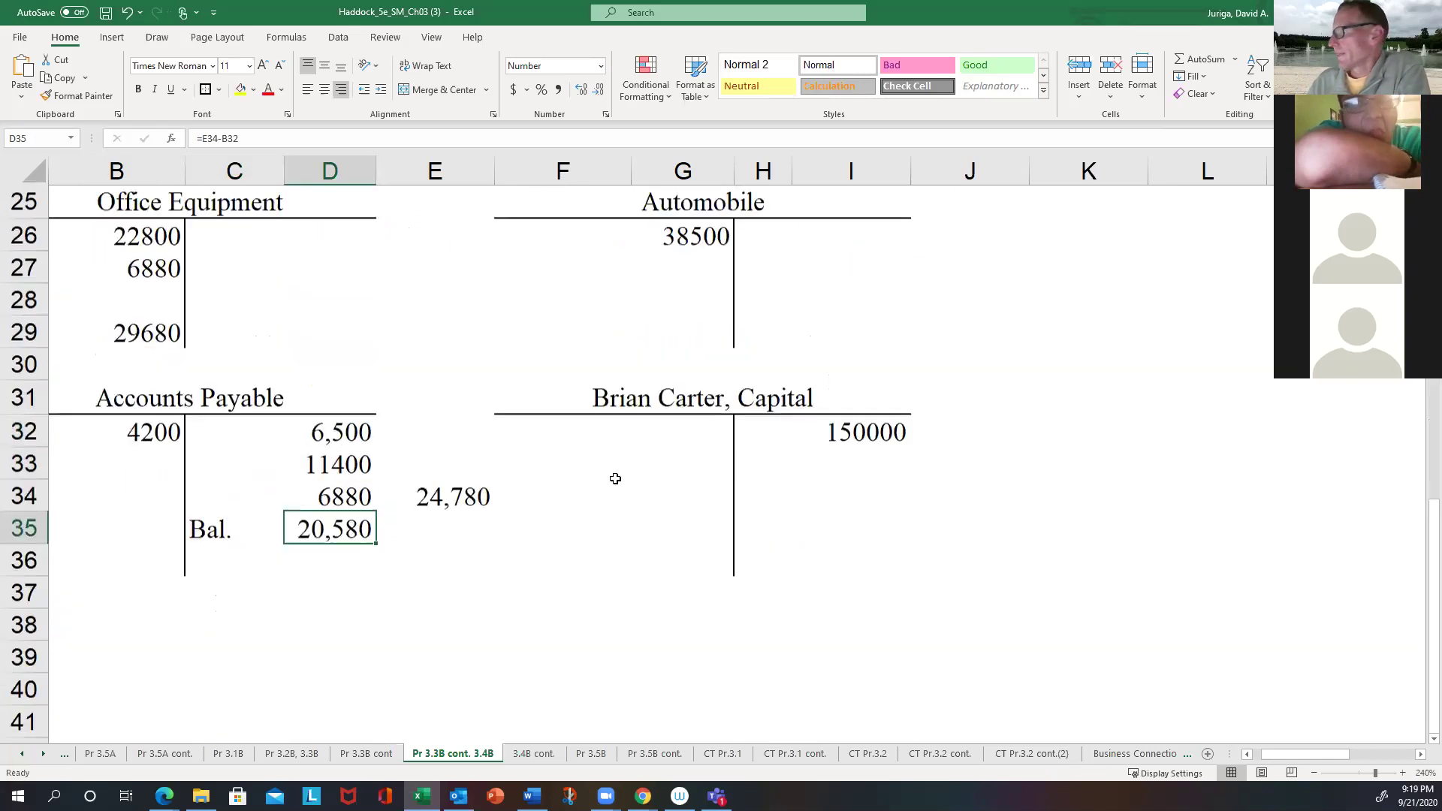
Step: Open the 3.4B cont. worksheet and enlarge its view to 210%
left_click(533, 754)
left_click(1402, 773)
left_click(1402, 773)
left_click(1402, 773)
left_click(1402, 773)
left_click(1402, 773)
left_click(1403, 773)
left_click(1403, 773)
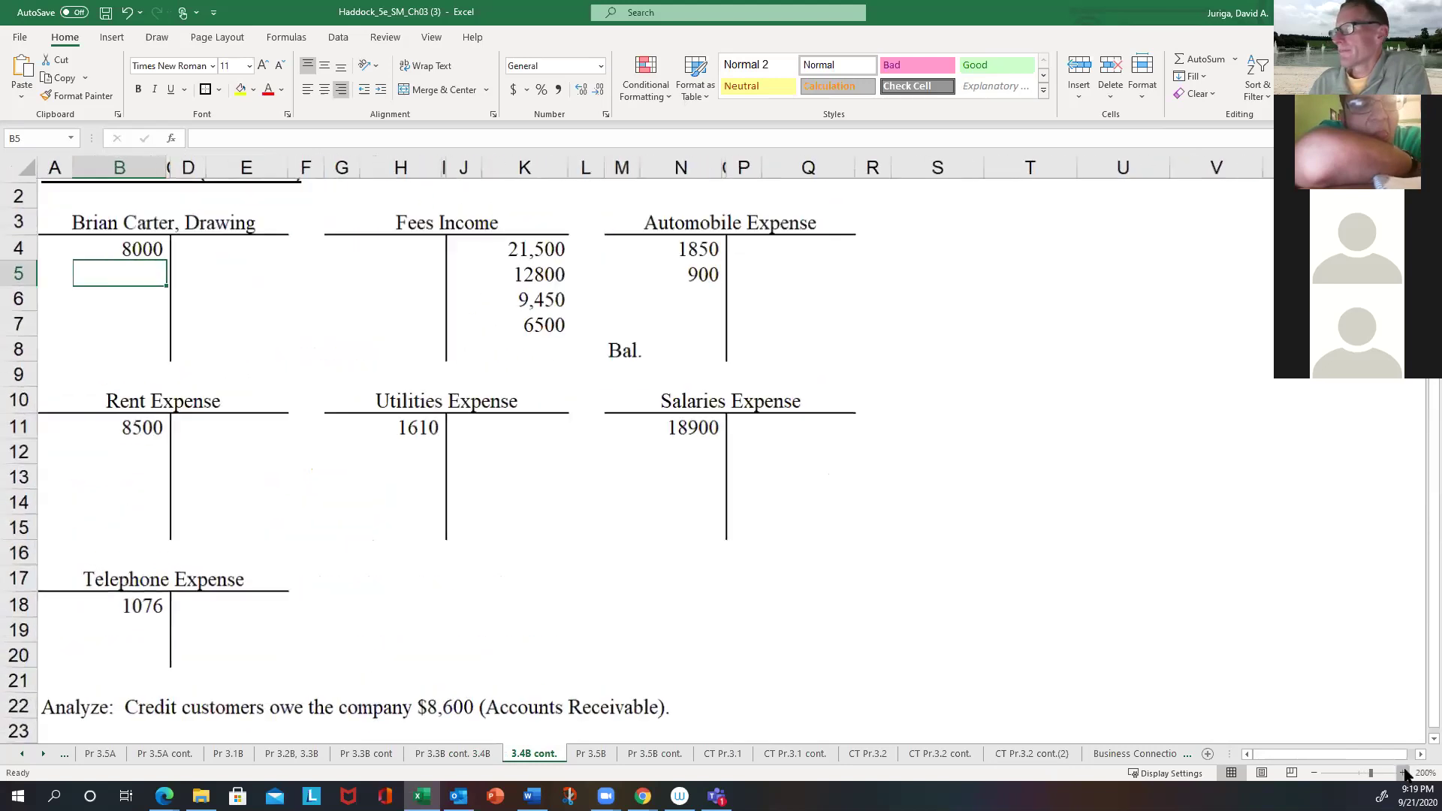
left_click(1403, 773)
left_click(1402, 773)
Step: Total the Fees Income credit entries in cell K8 with the formula =SUM(K4:K7)
scroll(1075, 525, "down", 1)
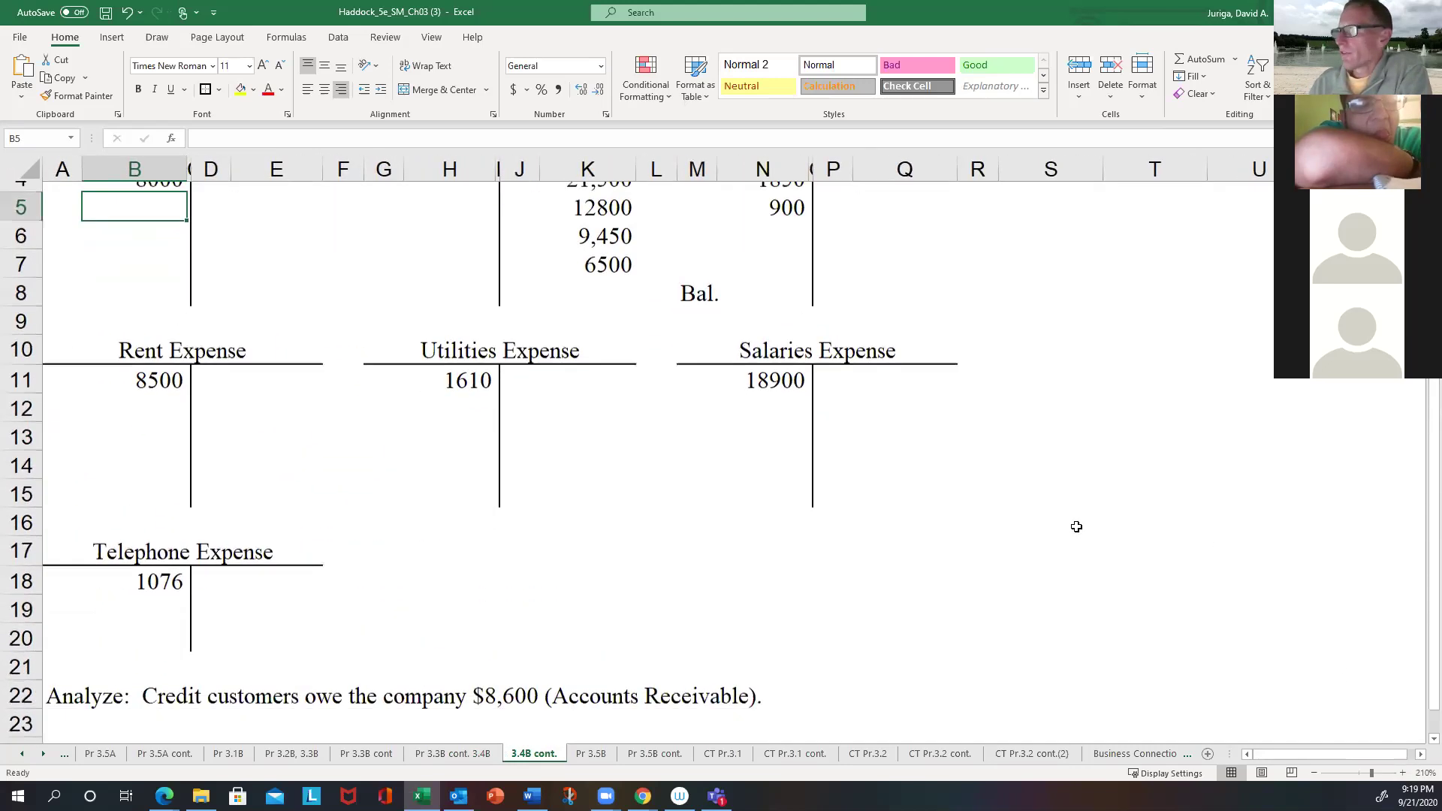
scroll(1077, 527, "up", 2)
left_click_drag(586, 289, 591, 362)
left_click_drag(760, 284, 767, 312)
left_click(565, 401)
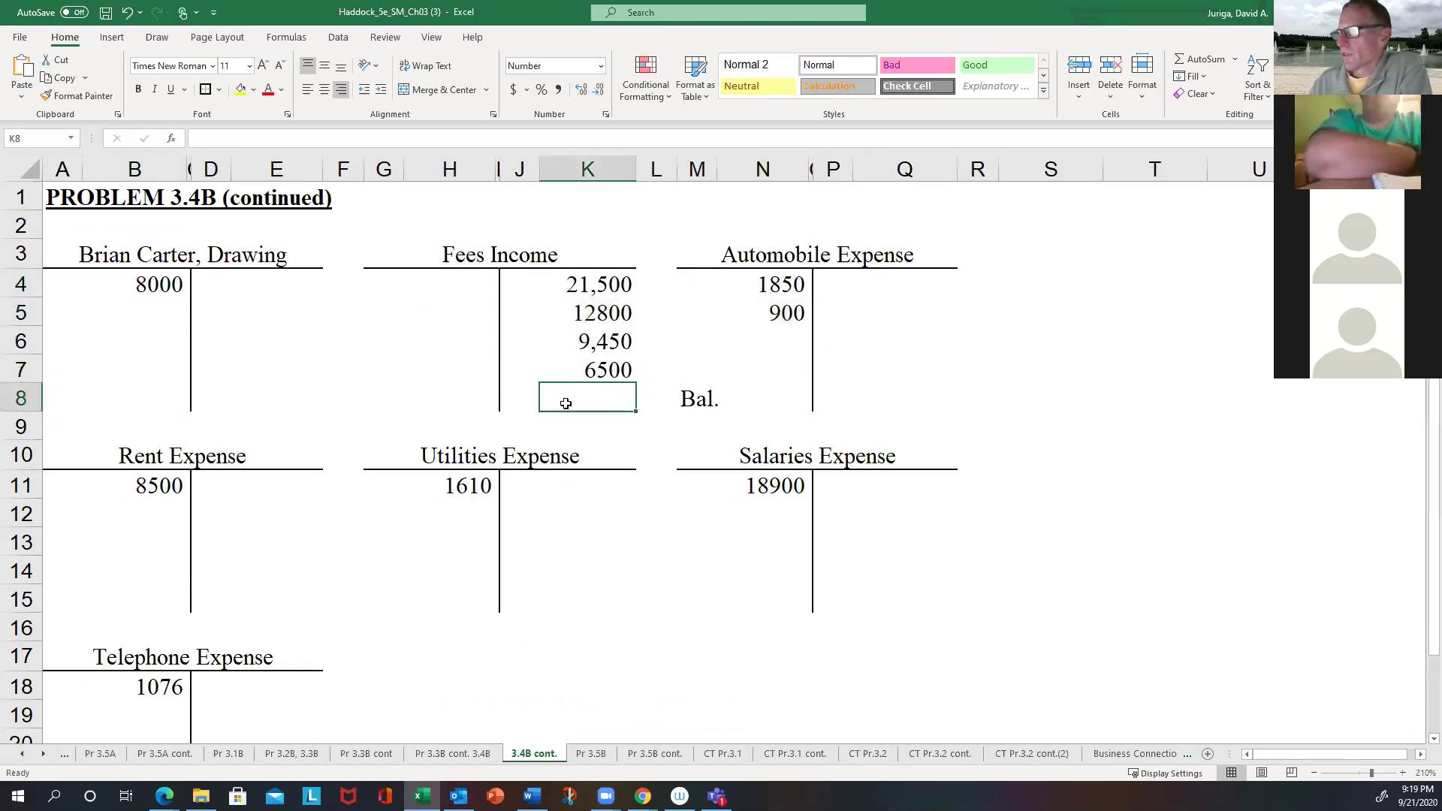
left_click(1201, 59)
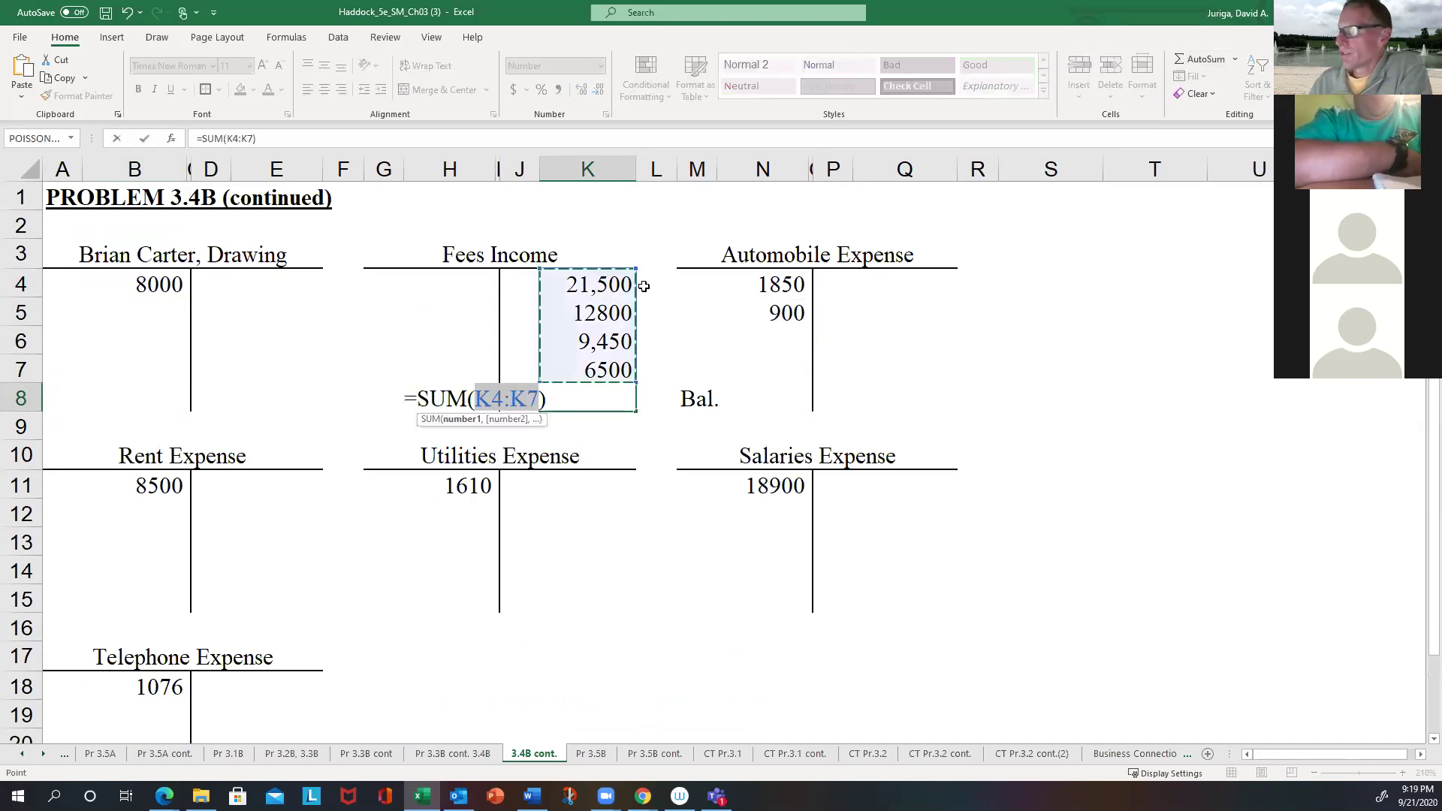
key("Return")
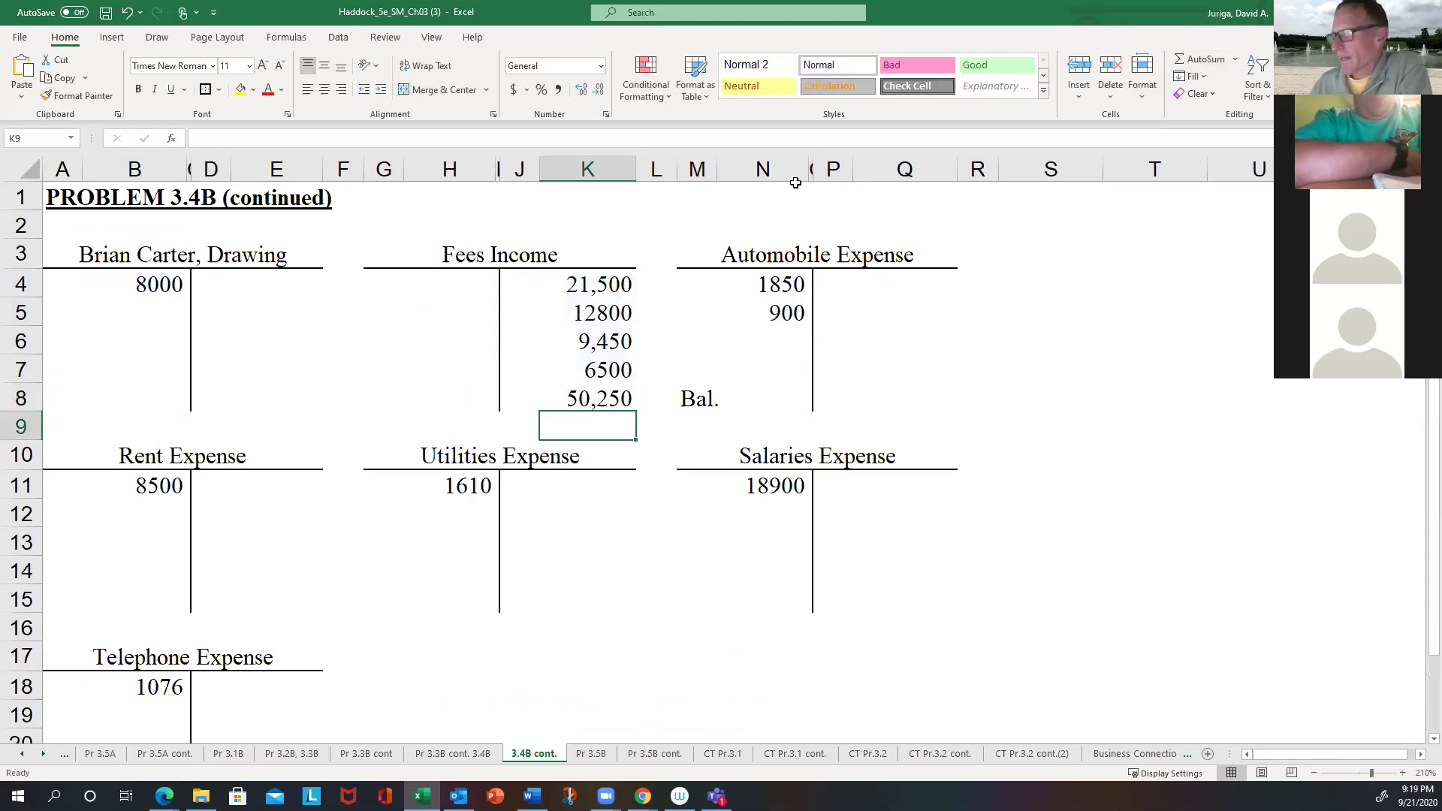
Step: Total the Automobile Expense debit entries in cell N8 with the formula =SUM(N4:N7)
left_click(620, 397)
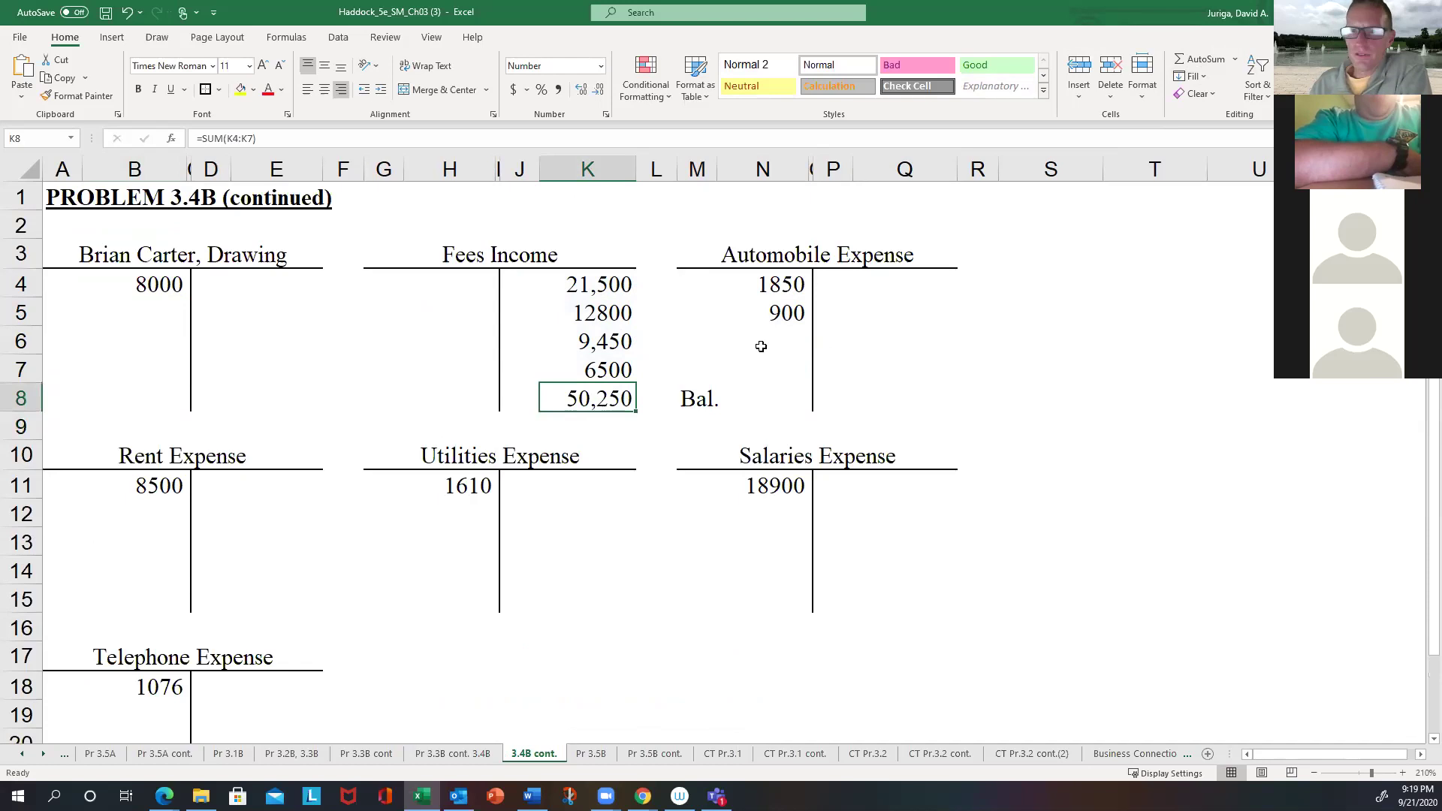
left_click(761, 389)
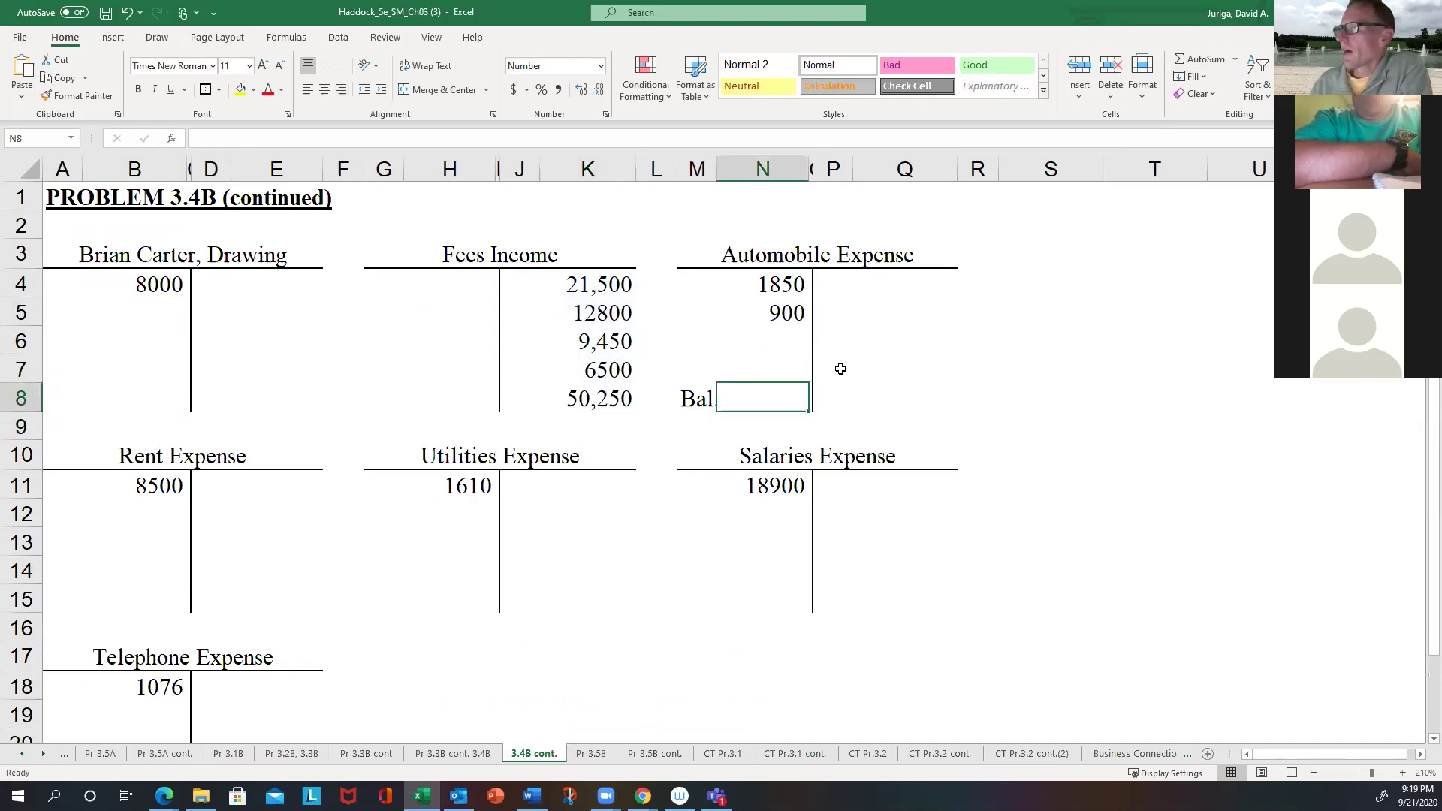
left_click(1200, 59)
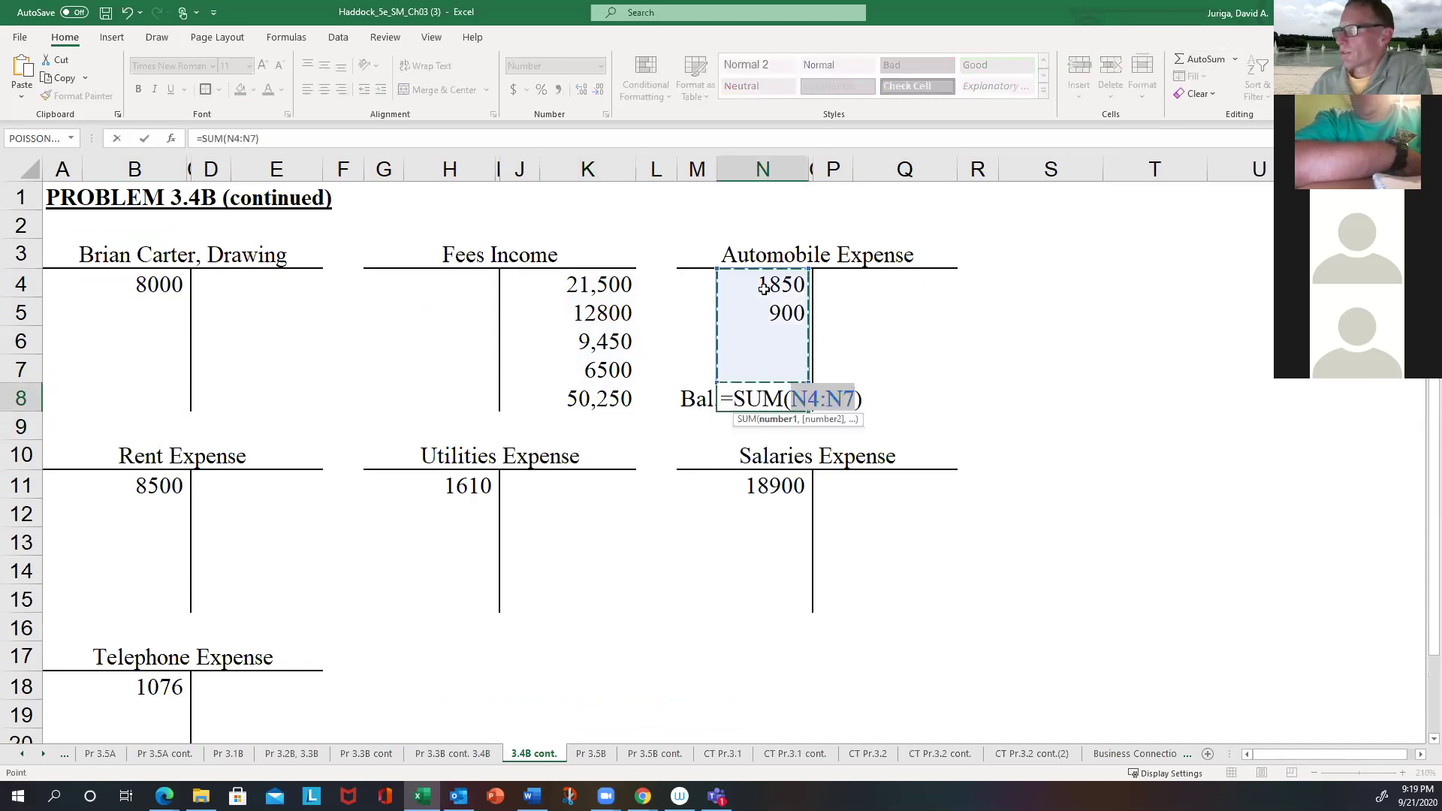
key("Return")
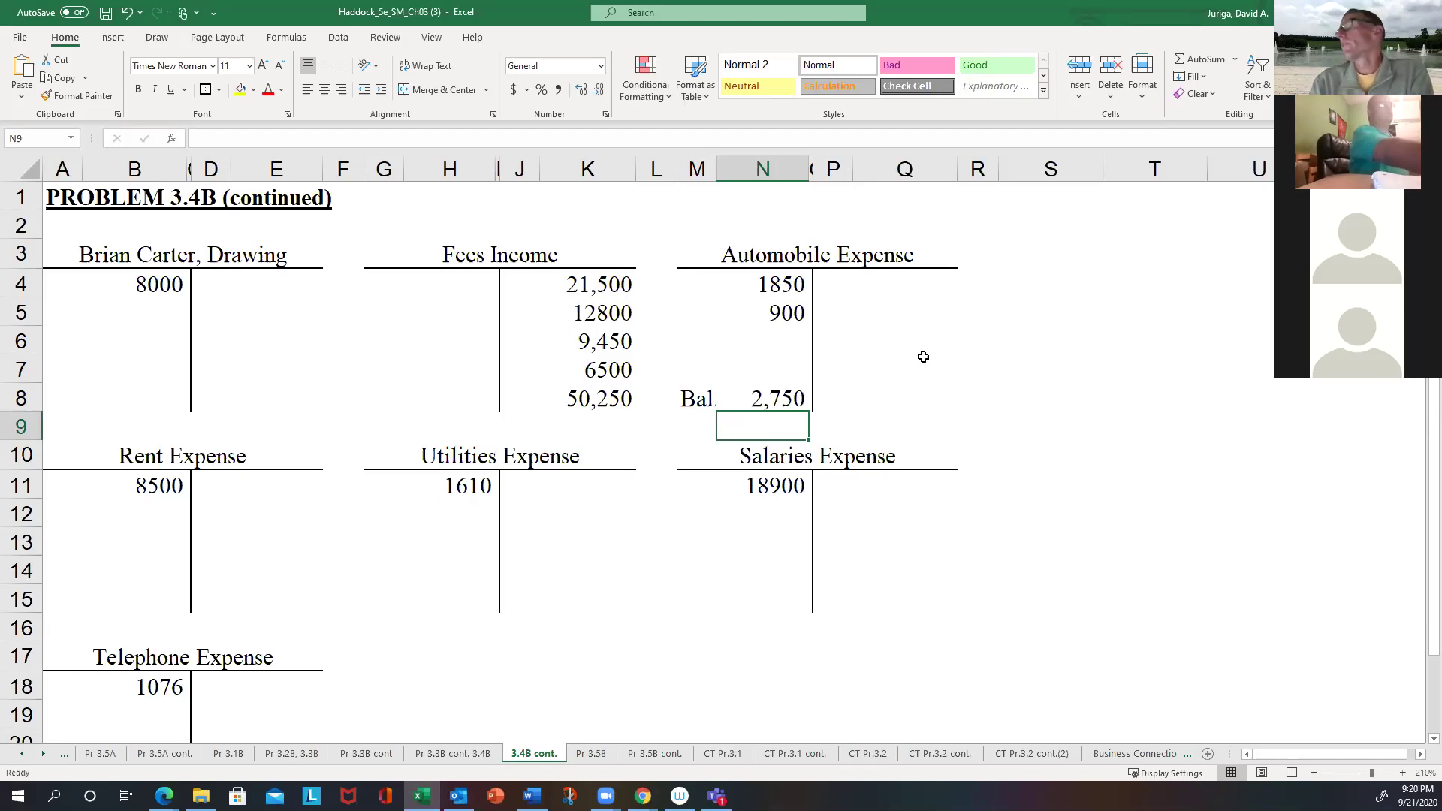
Step: Switch to the textbook in the MHE Reader and review Problem 3.4B transactions a through s
left_click(485, 753)
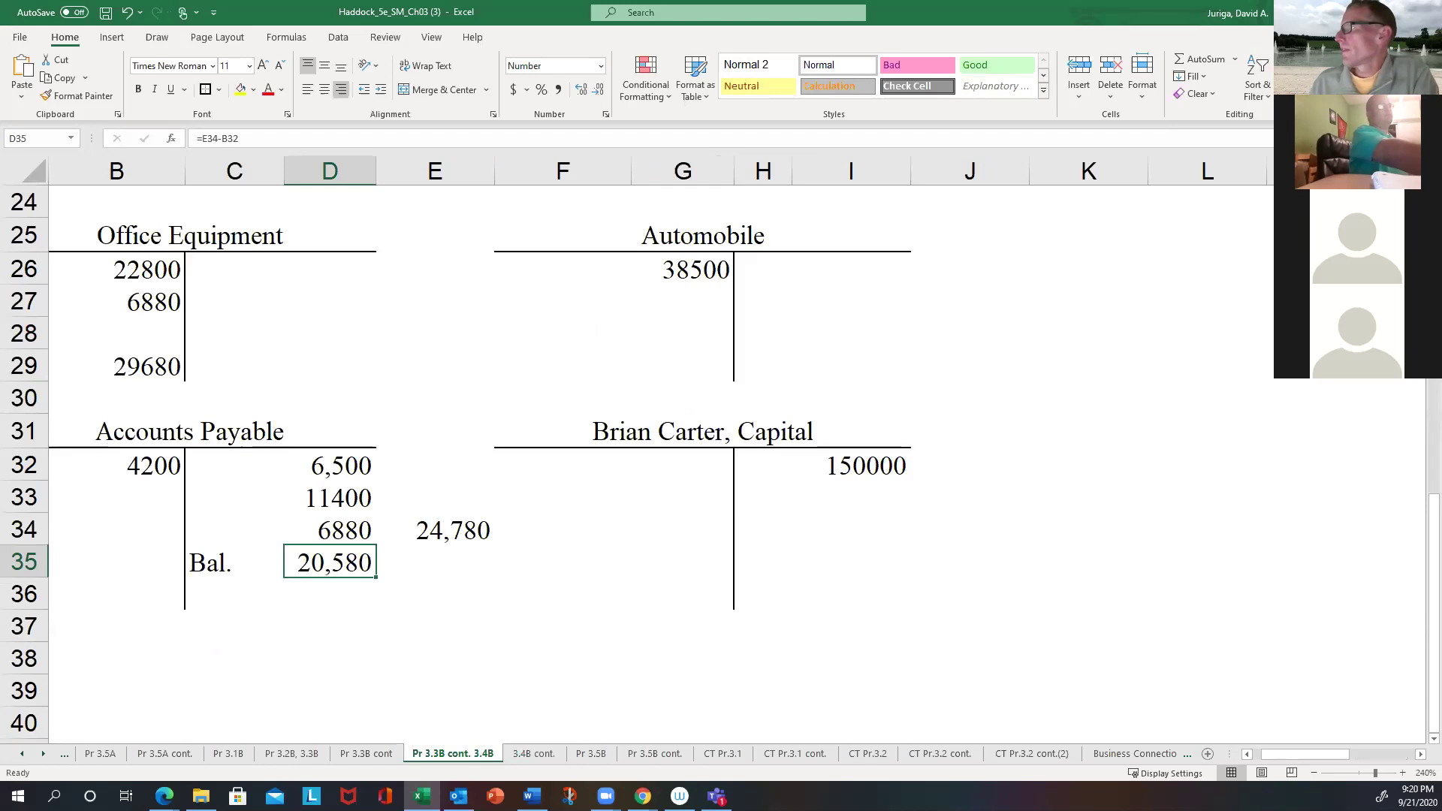
key("super+Down")
scroll(342, 295, "up", 2)
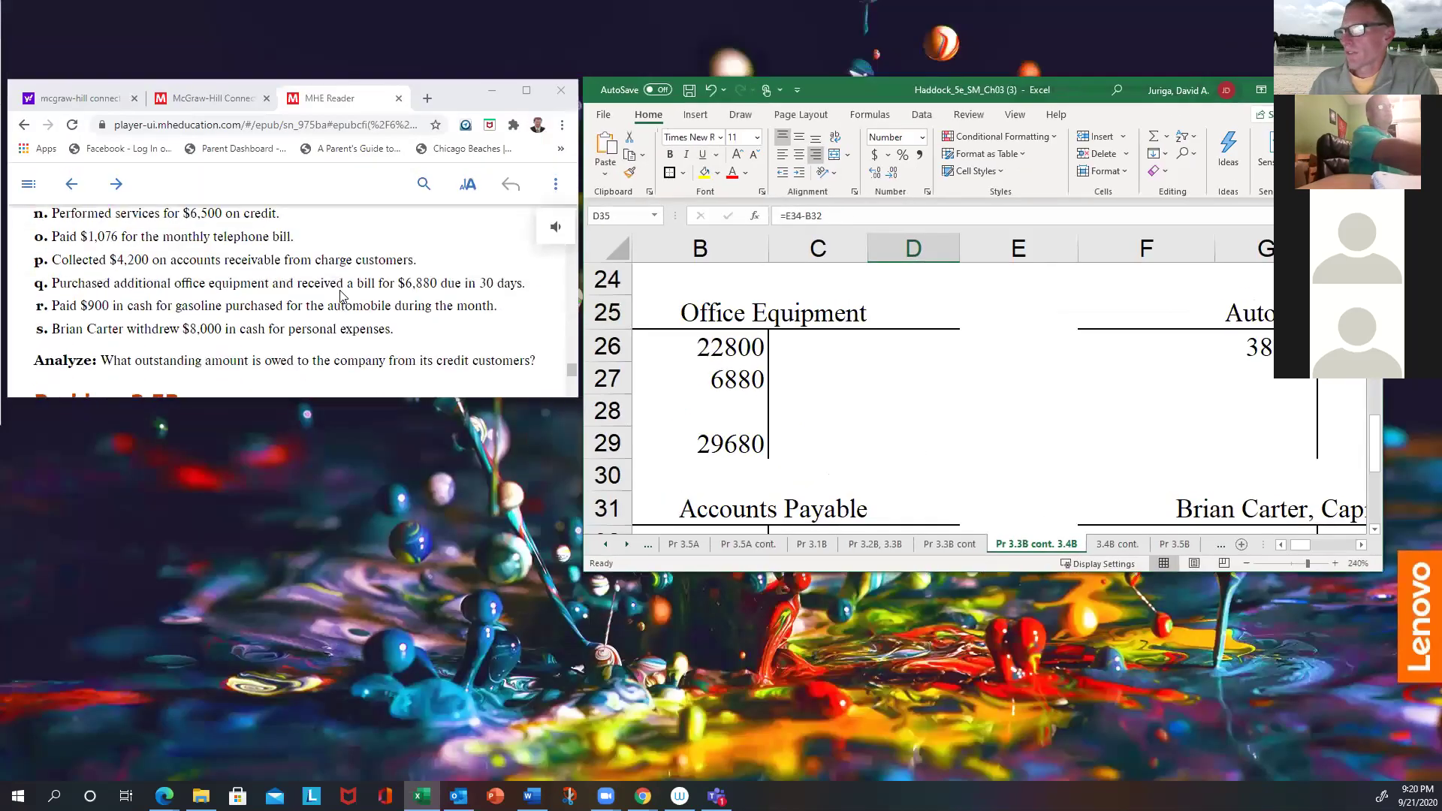
left_click(526, 90)
scroll(546, 301, "up", 2)
scroll(546, 300, "up", 2)
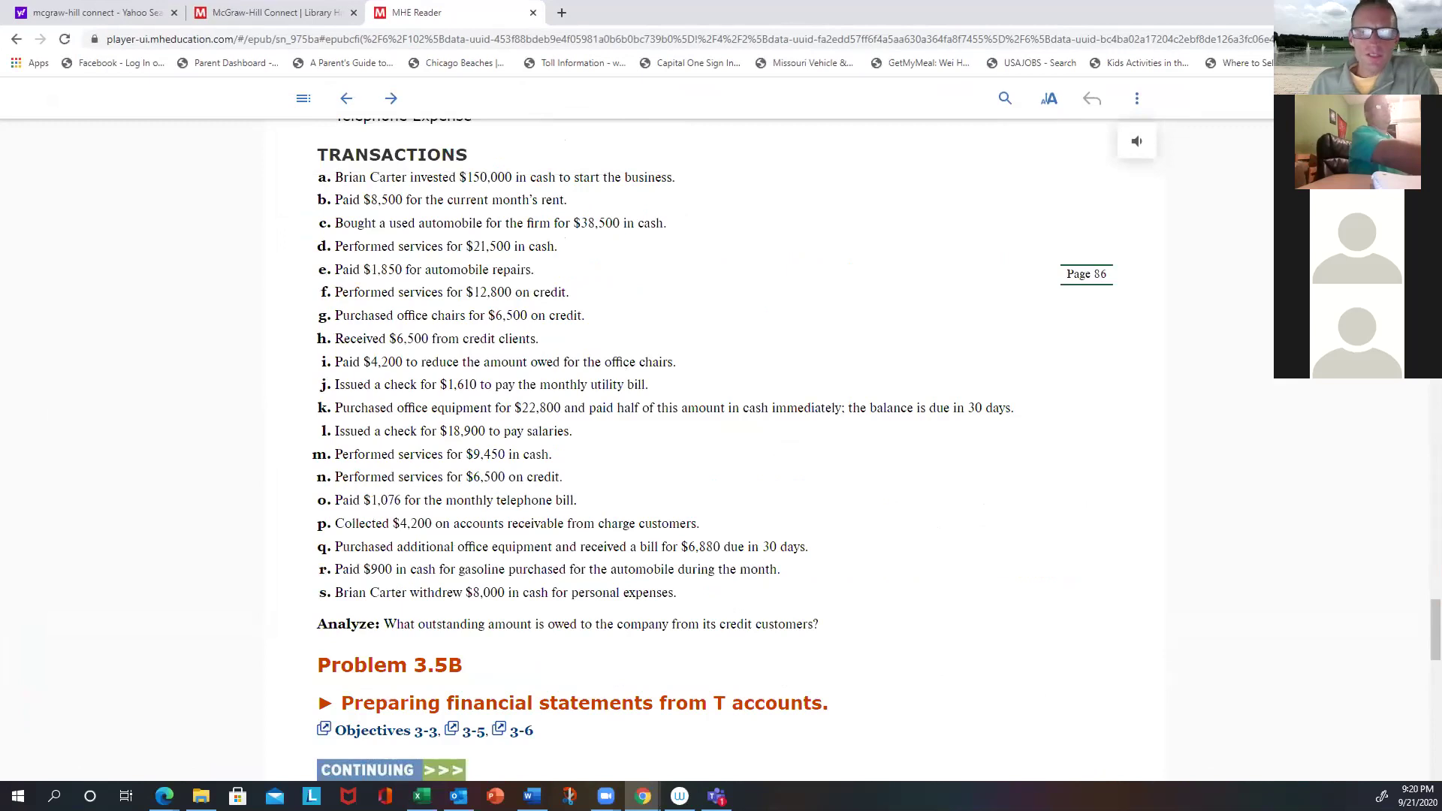
mouse_move(47, 414)
left_mouse_down()
mouse_move(310, 183)
mouse_move(300, 585)
mouse_move(285, 462)
left_mouse_up()
left_click_drag(291, 230, 295, 180)
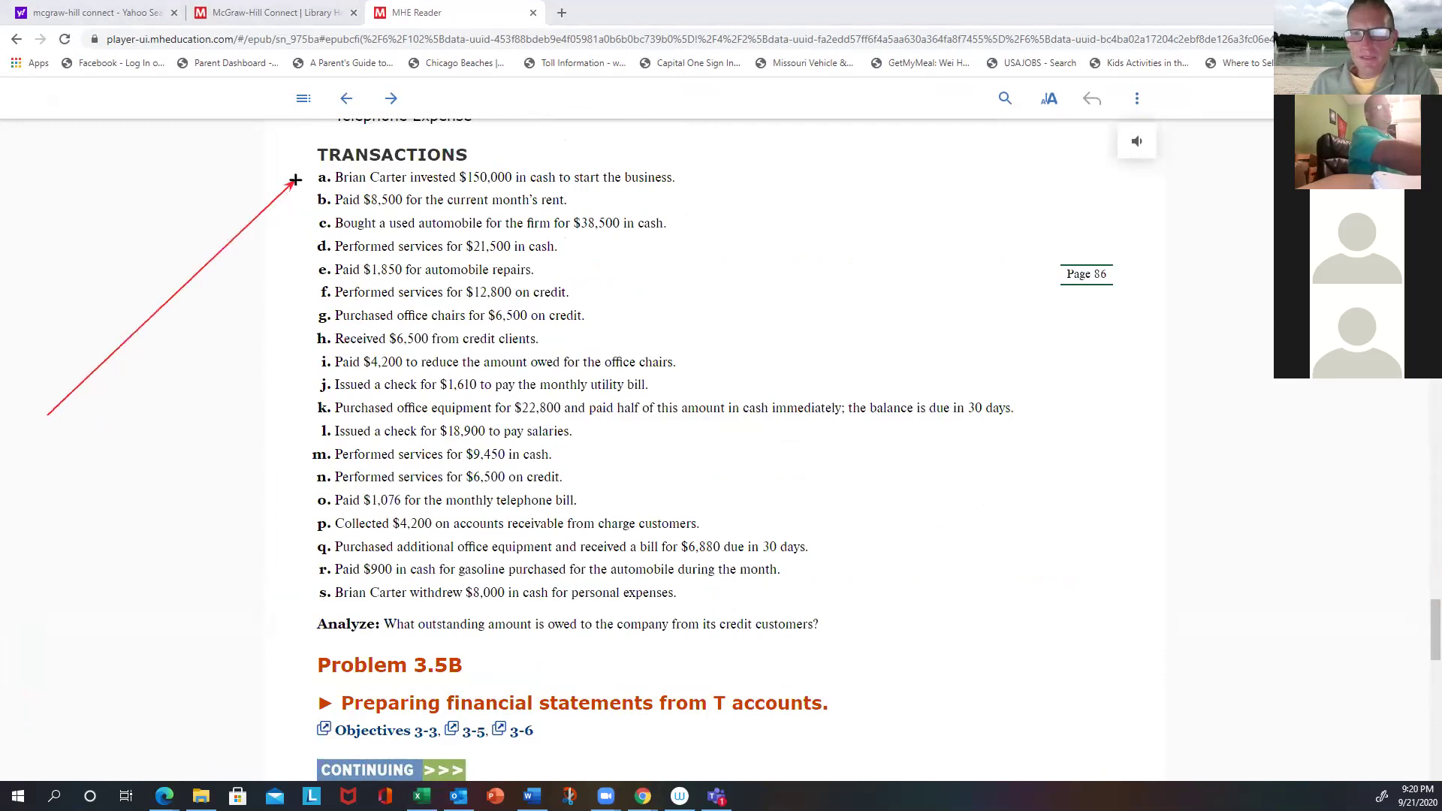
mouse_move(295, 180)
left_mouse_down()
mouse_move(386, 240)
mouse_move(334, 319)
mouse_move(350, 214)
mouse_move(308, 178)
mouse_move(310, 297)
mouse_move(350, 489)
mouse_move(318, 439)
mouse_move(255, 422)
mouse_move(50, 421)
left_mouse_up()
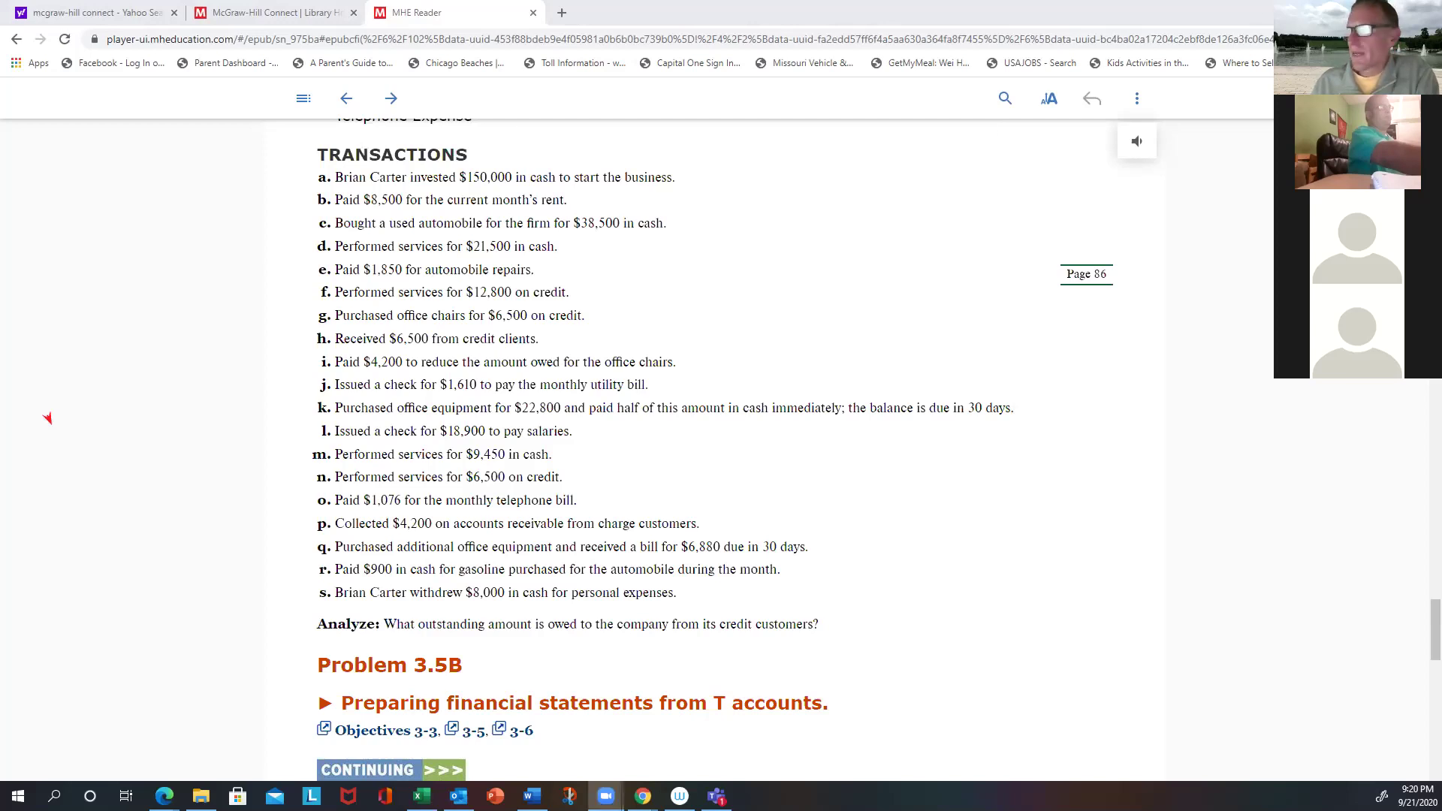
Step: Return to the Excel workbook and look over the Cash, Accounts Receivable and Office Furniture T-accounts on the Pr 3.3B cont. 3.4B worksheet
key("super+Down")
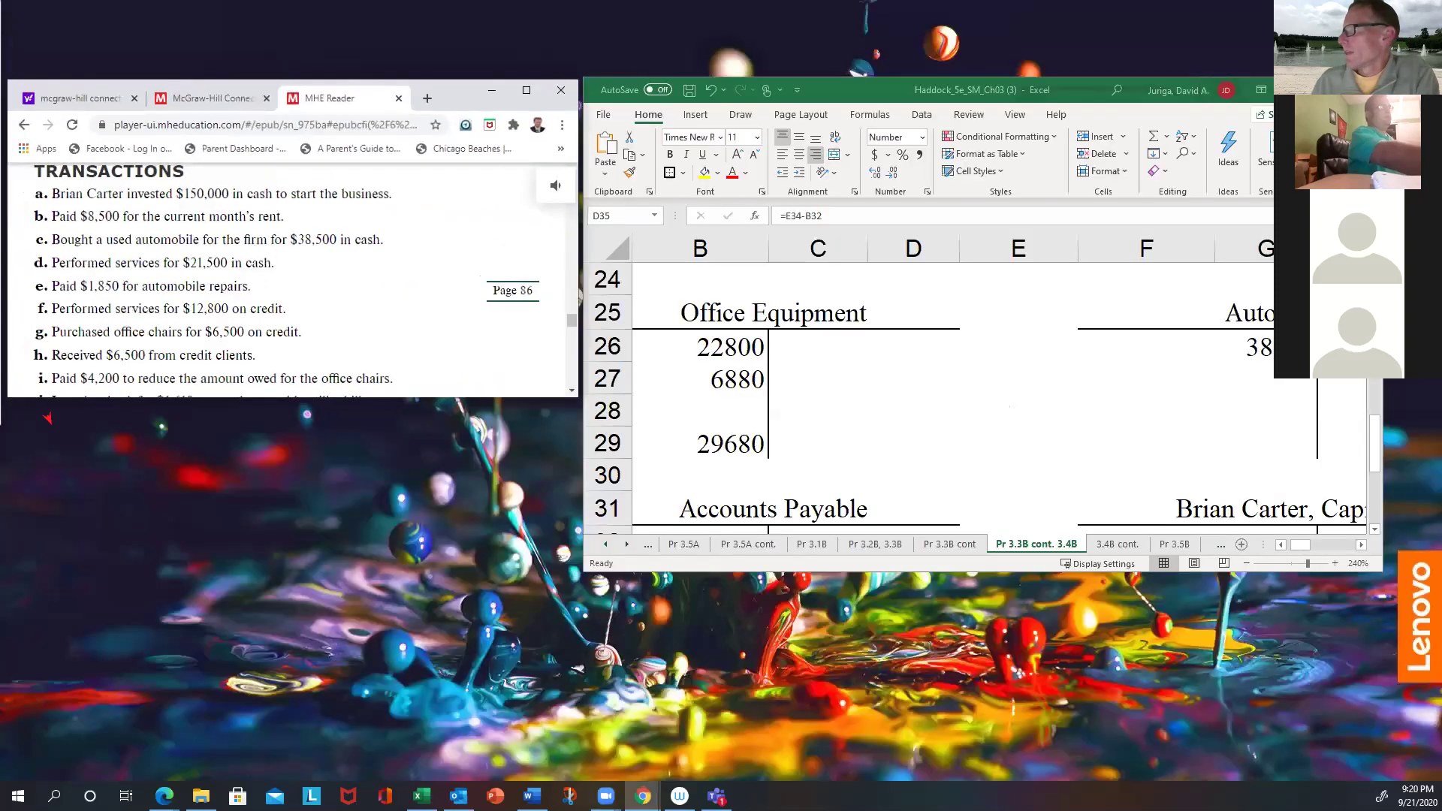
key("super+Up")
scroll(203, 359, "up", 7)
scroll(213, 358, "down", 2)
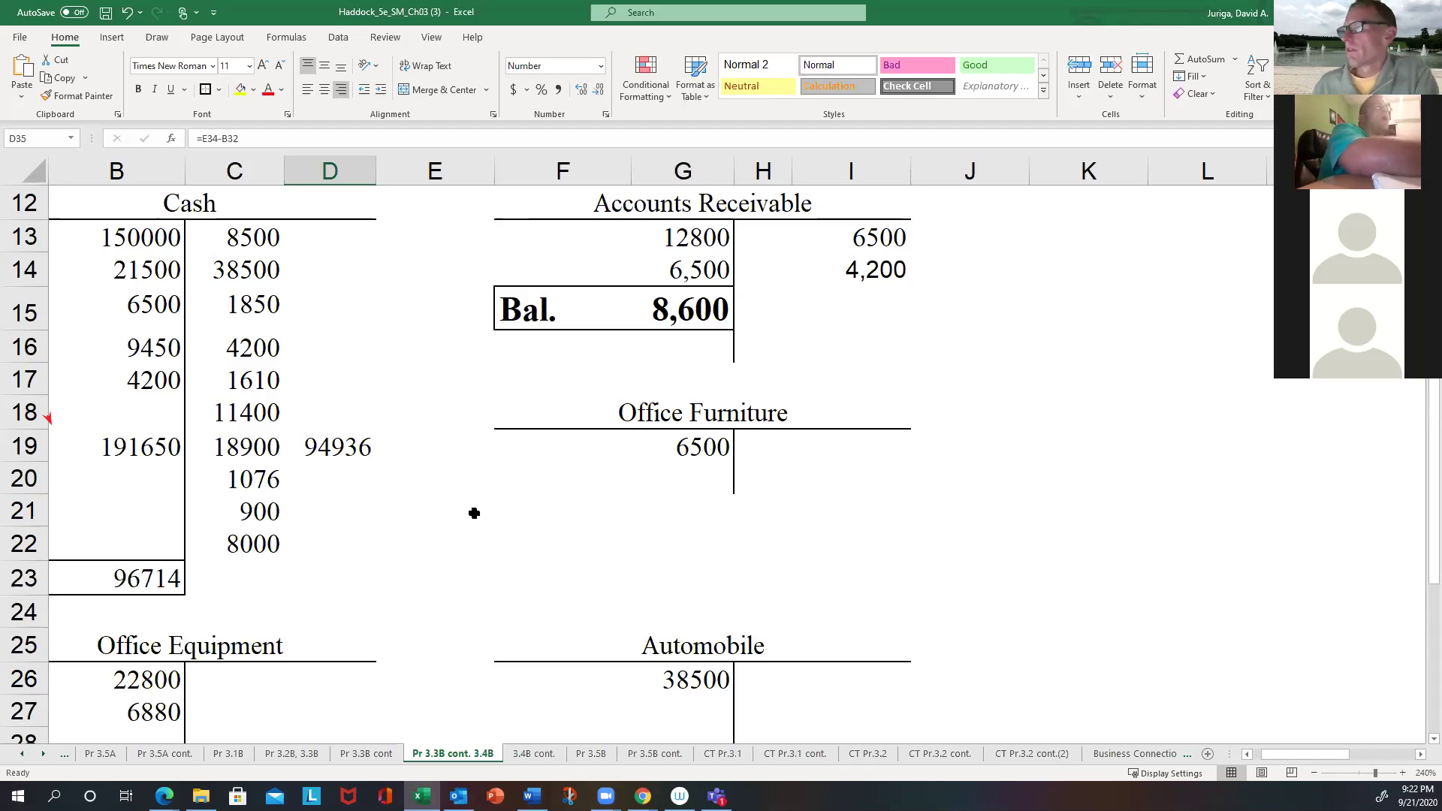
Step: Open the 3.4B cont. worksheet, then switch to the MHE Reader textbook and read the Problem 3.5B instructions
left_click(535, 755)
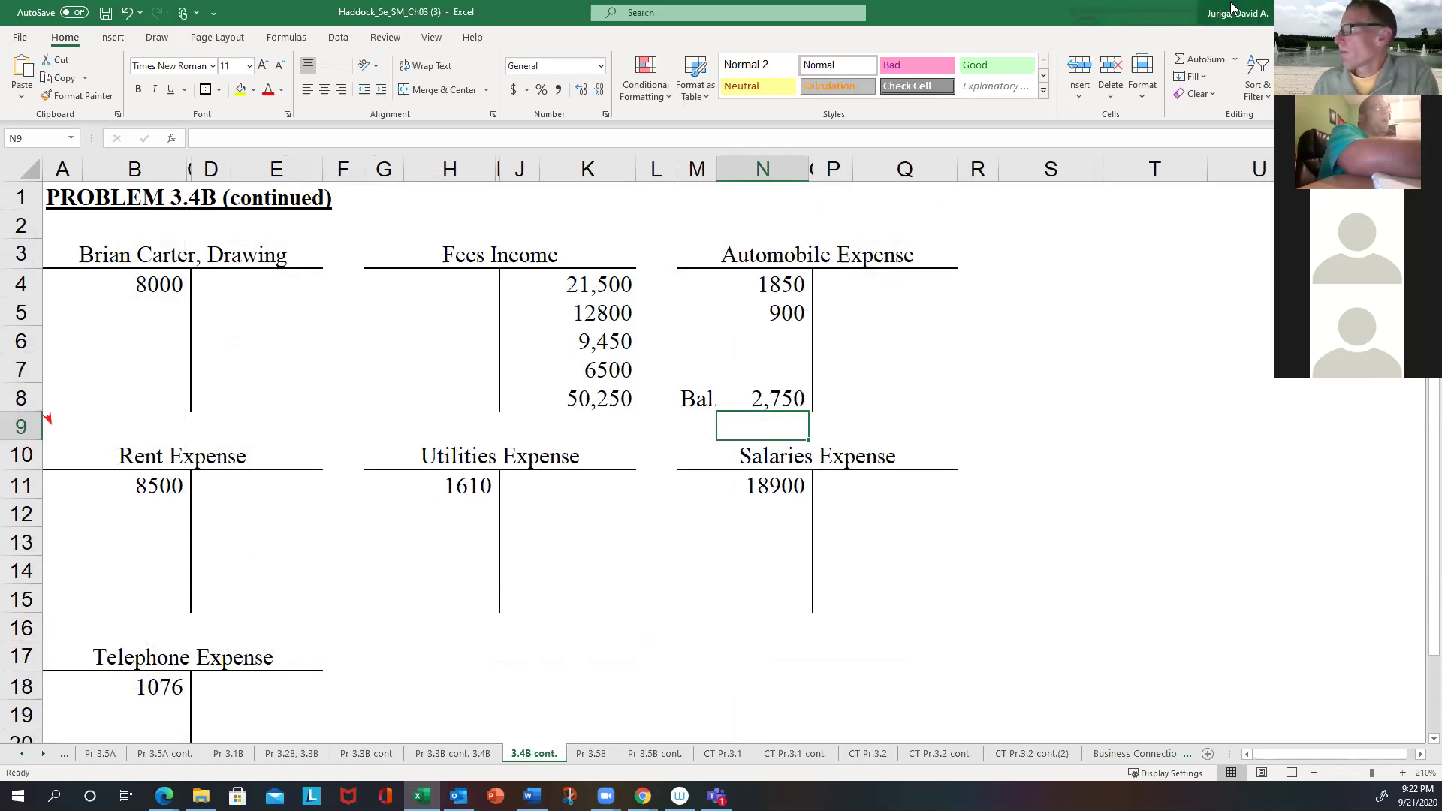
double_click(1199, 20)
scroll(327, 268, "up", 2)
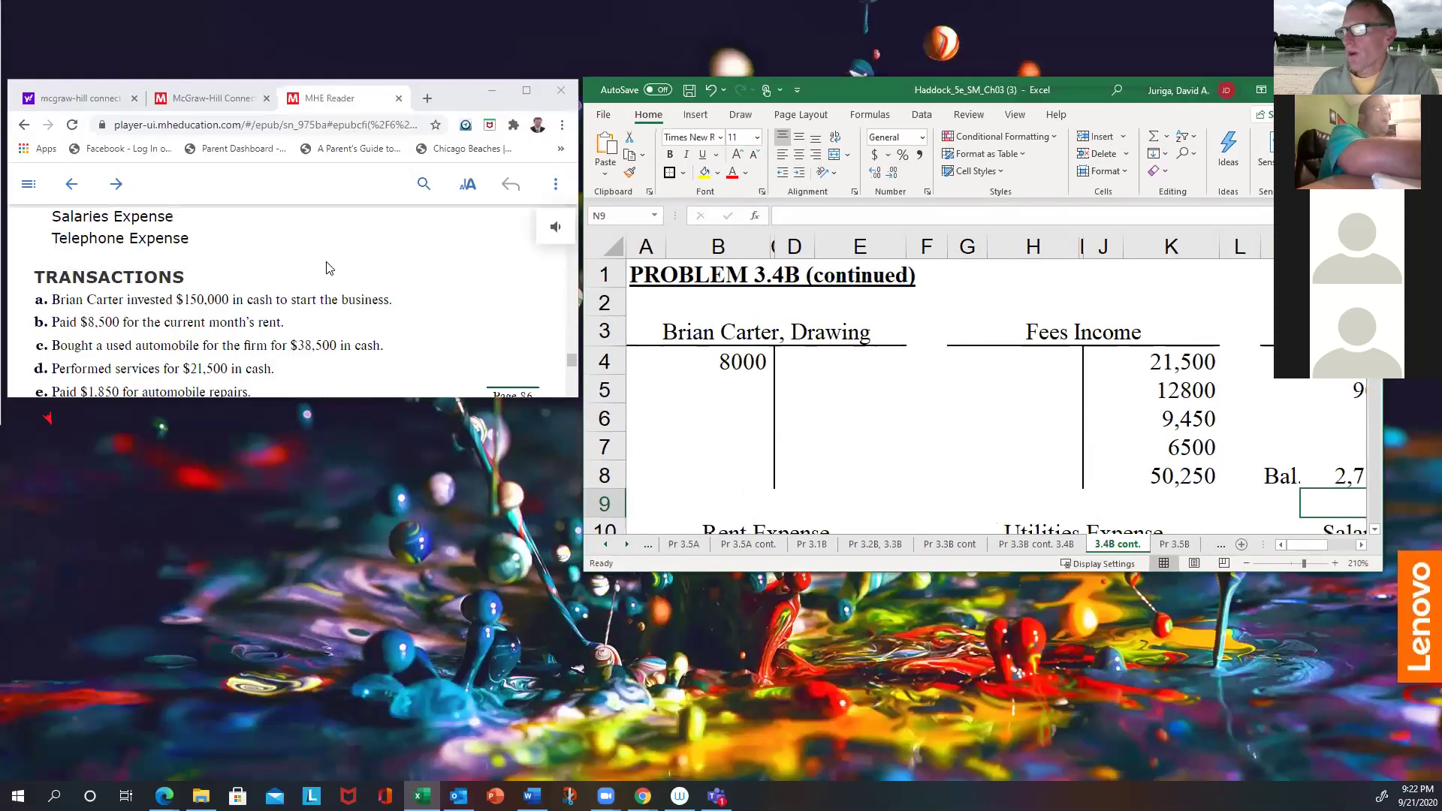
scroll(325, 265, "up", 8)
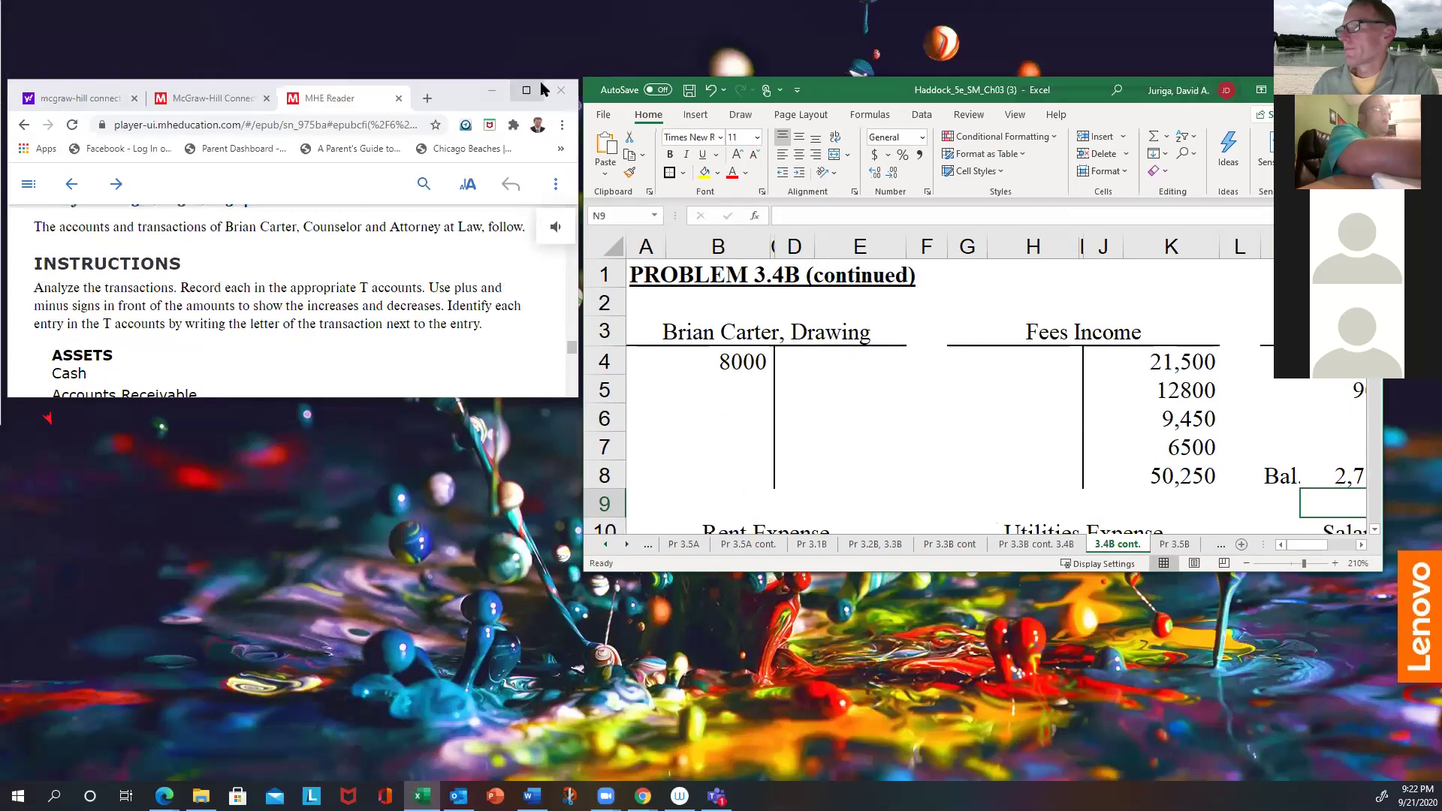
left_click(527, 90)
scroll(507, 332, "up", 3)
scroll(507, 332, "down", 15)
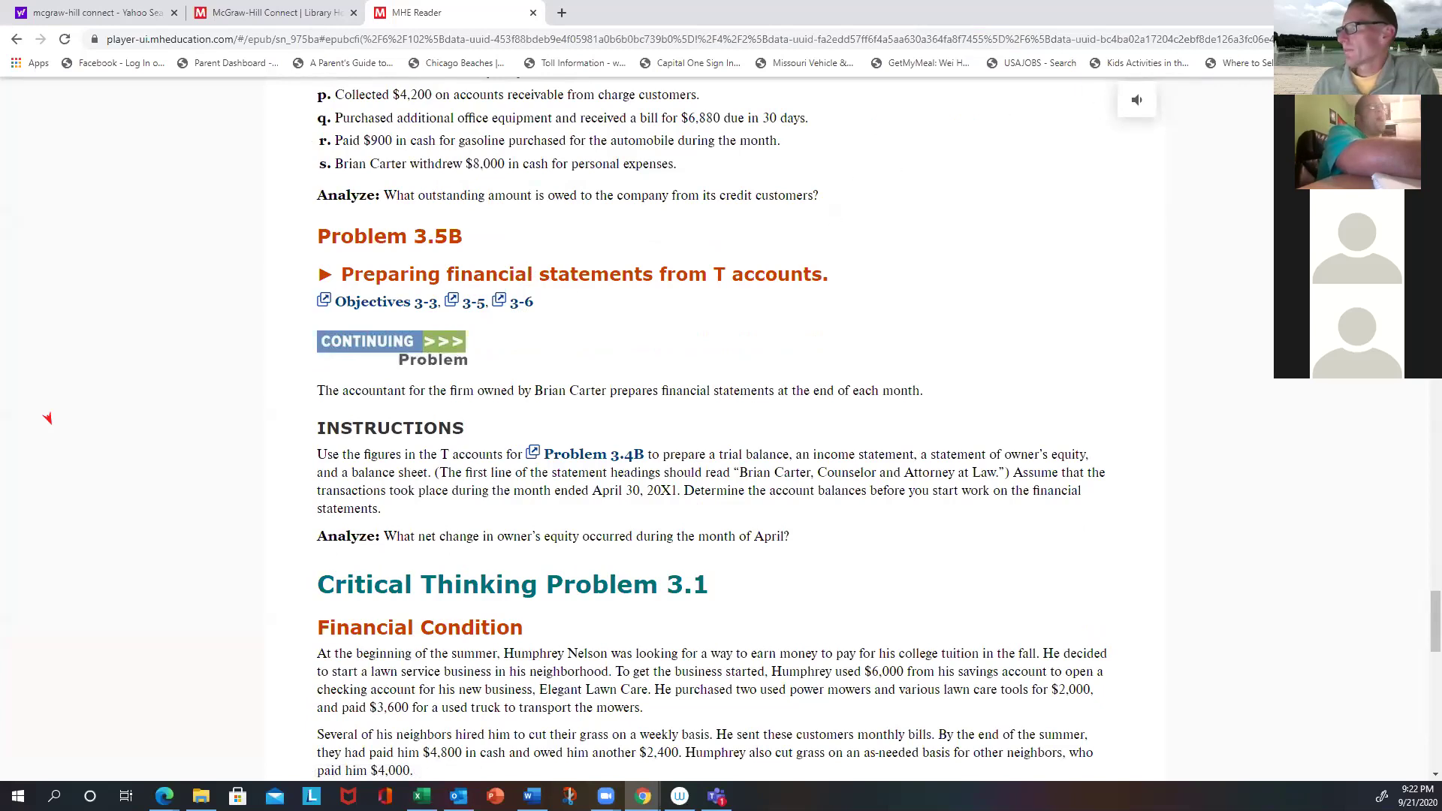
Step: Switch back to Excel, open the Pr 3.5B worksheet and enlarge its view to 190%
key("alt+Tab")
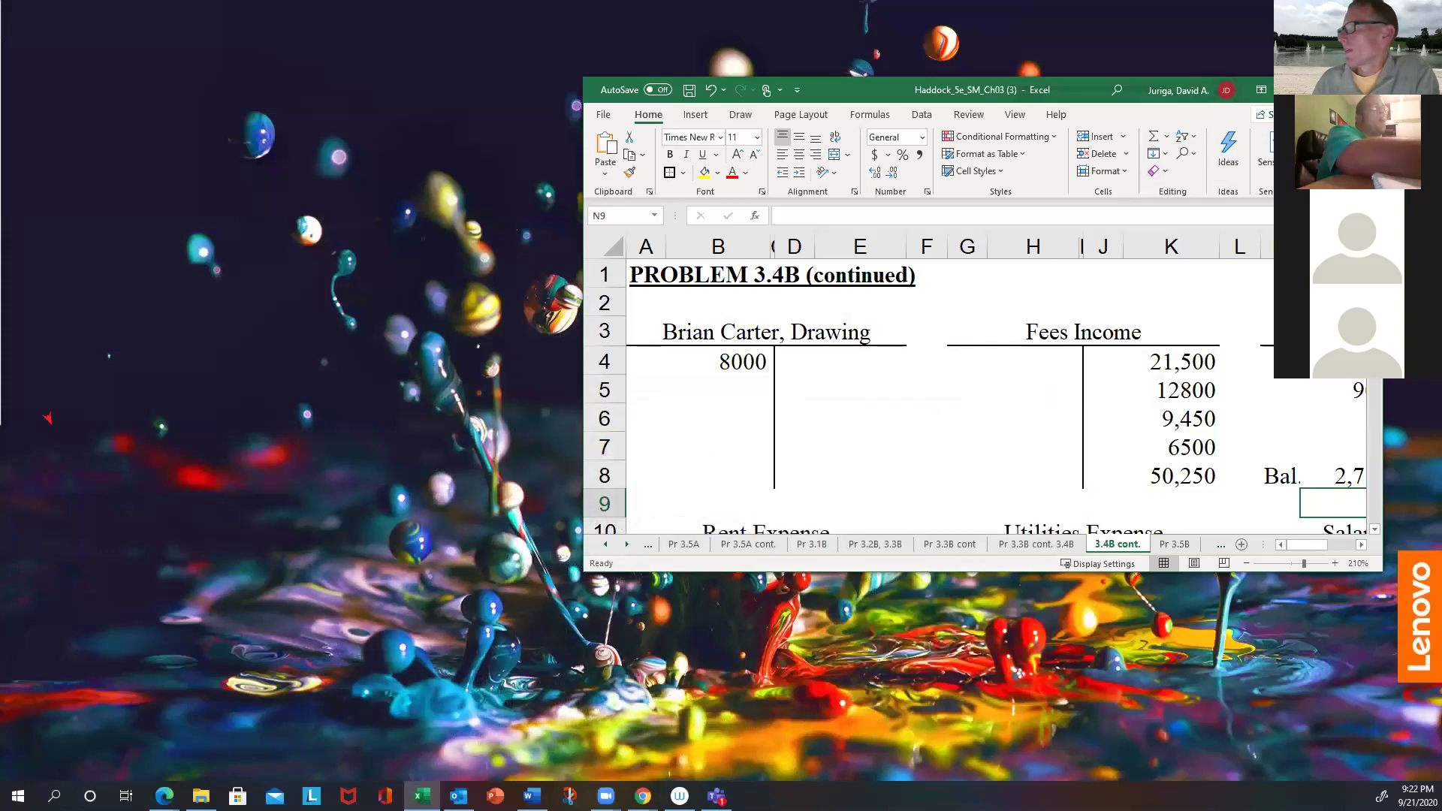
key("super+Up")
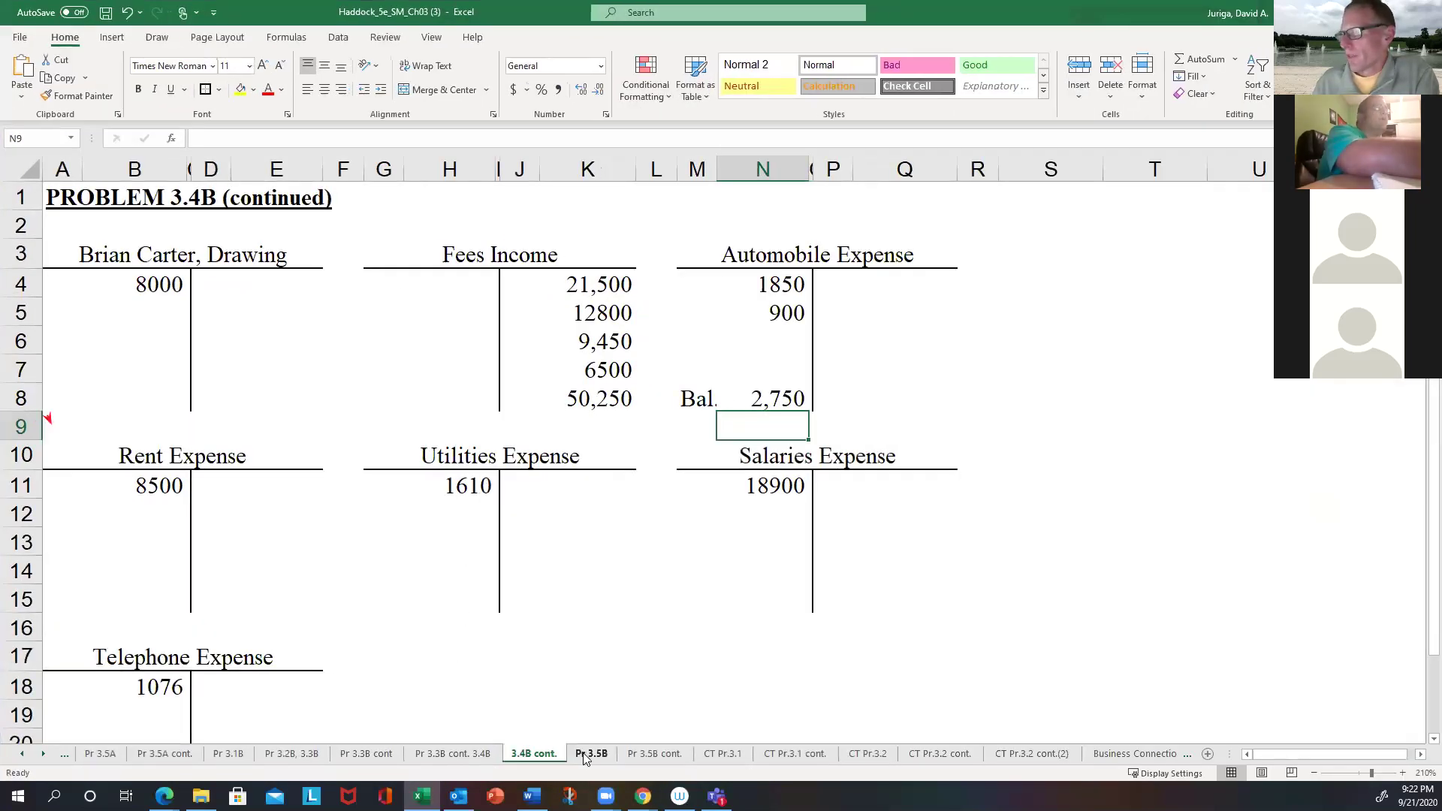
left_click(590, 753)
scroll(507, 566, "up", 1)
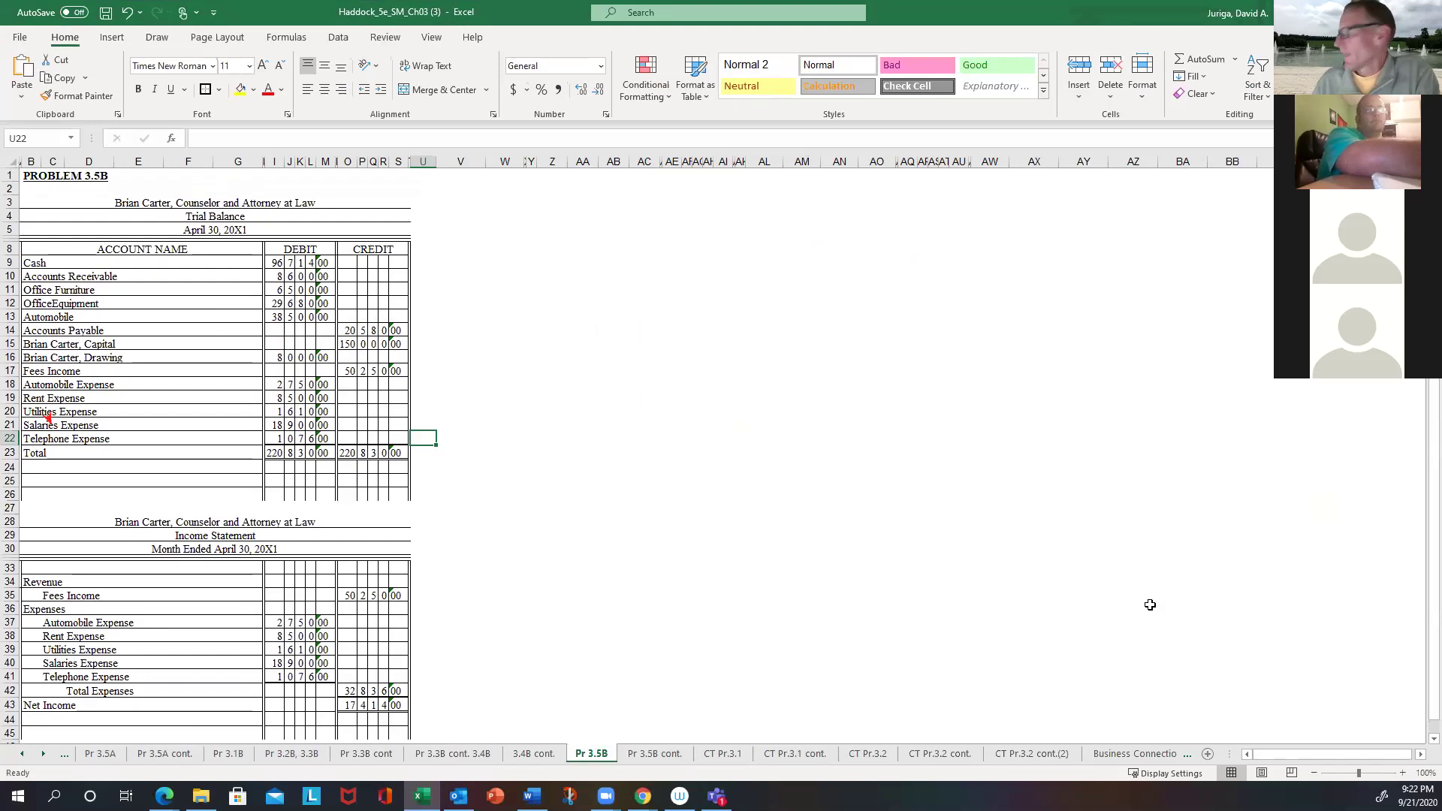
left_click(1401, 774)
left_click(1401, 774)
left_click(1401, 775)
left_click(1401, 774)
left_click(1401, 774)
left_click(1401, 774)
left_click(1401, 774)
left_click(1401, 774)
scroll(1187, 584, "up", 3)
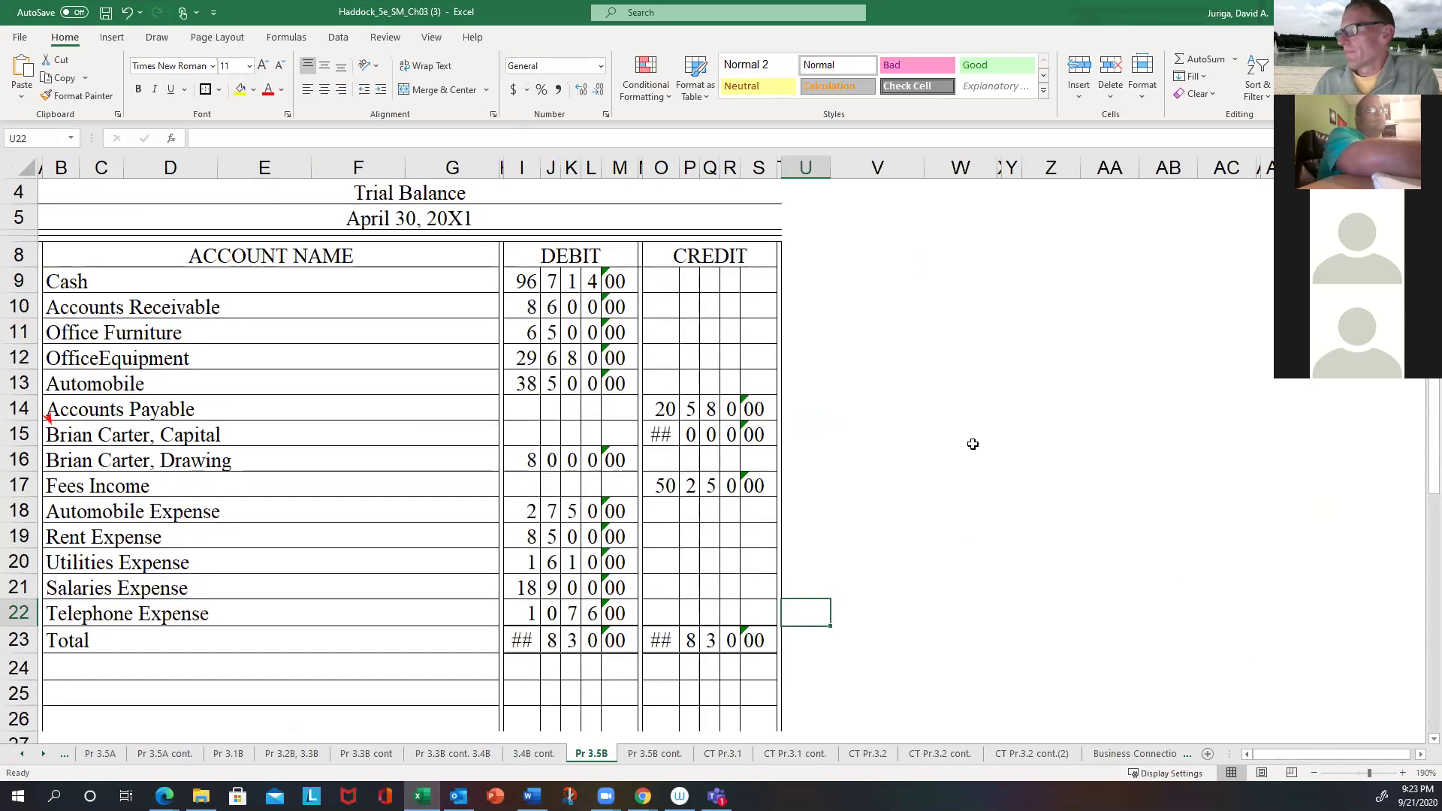
Step: Widen columns I and O of the trial balance so the three-digit debit and credit amounts display fully
left_click_drag(537, 167, 561, 174)
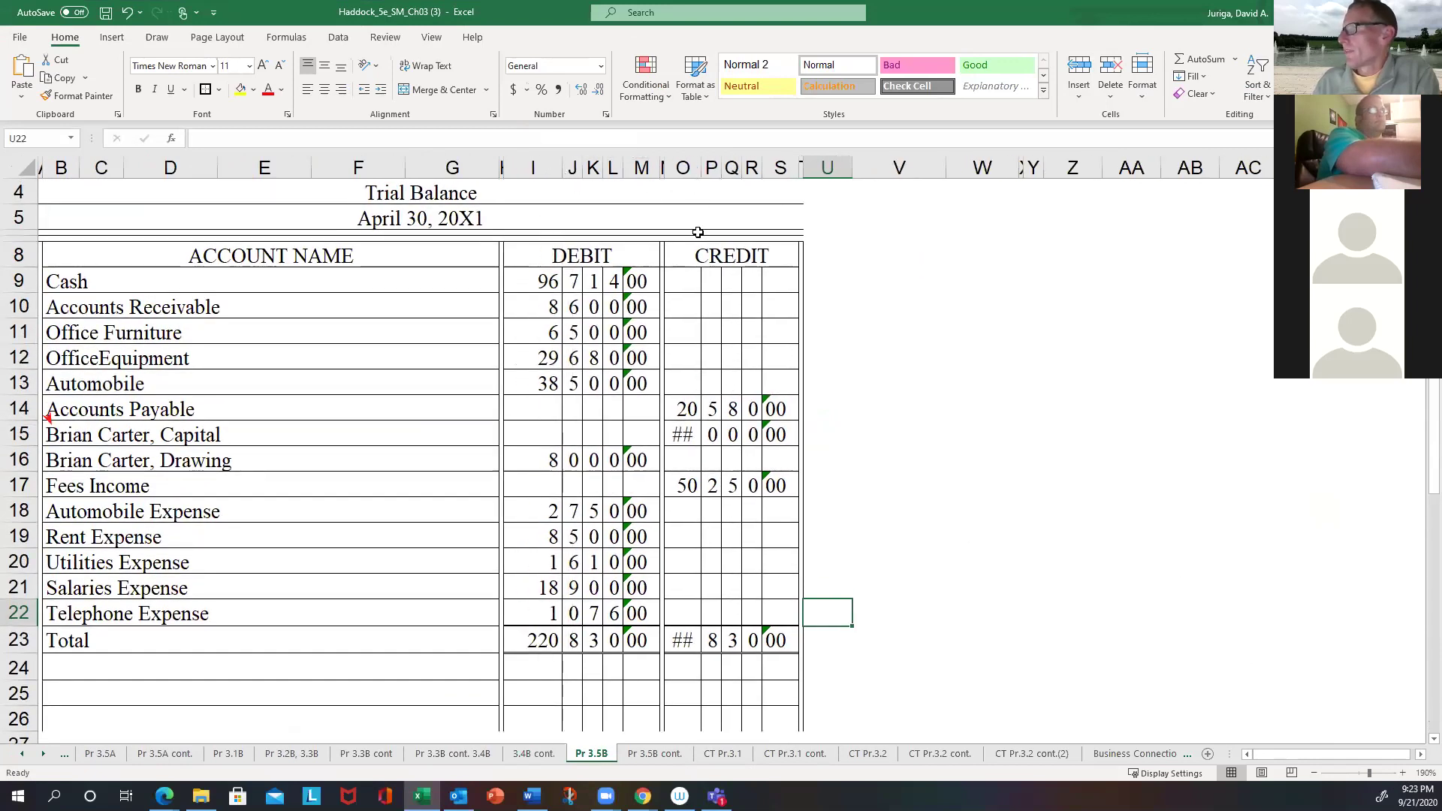
left_click_drag(696, 167, 757, 170)
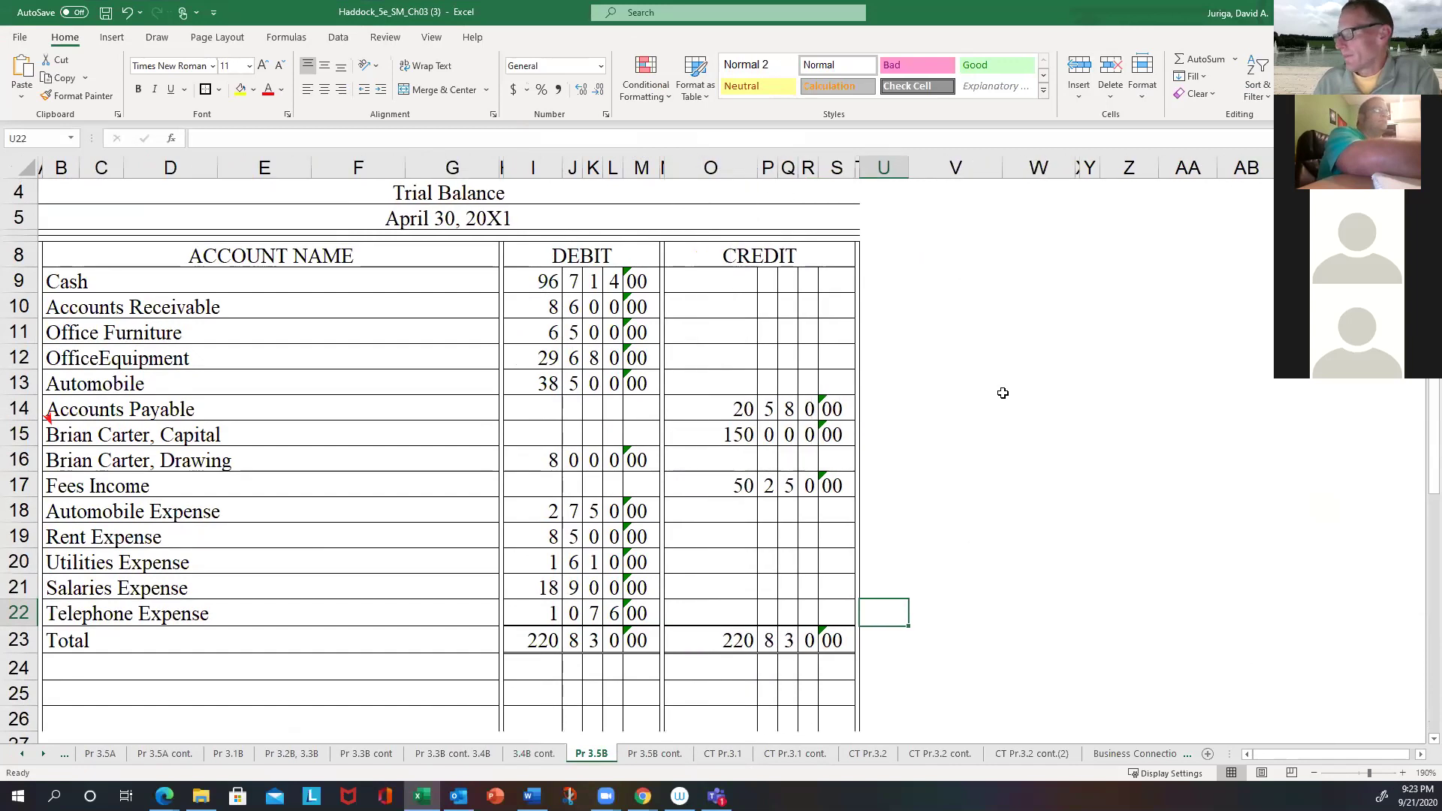
left_click(999, 415)
Step: Compare the Cash debit in the trial balance with the Cash T-account balance in cell B23 of the Pr 3.3B cont. 3.4B worksheet
left_click_drag(81, 281, 869, 656)
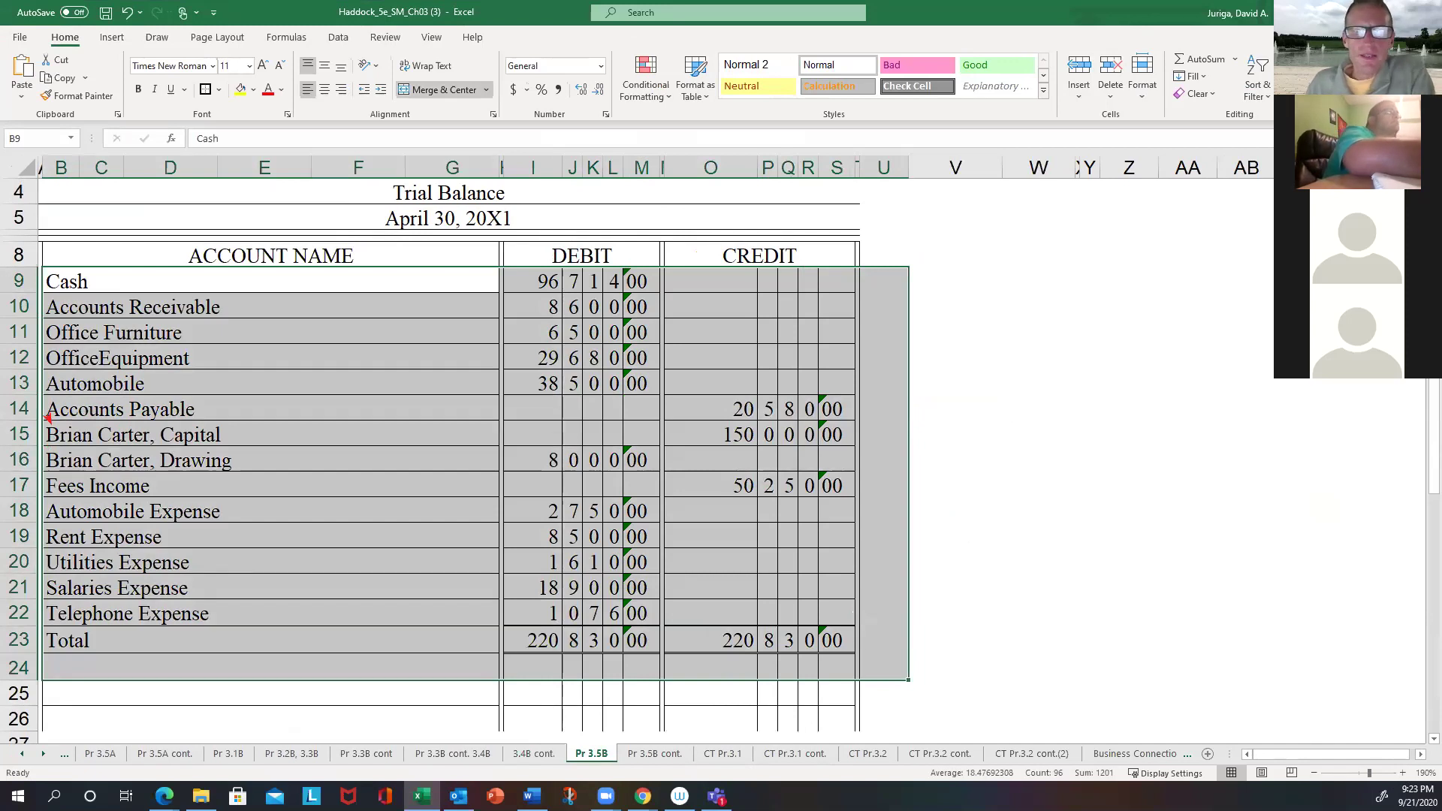
mouse_move(1270, 466)
left_mouse_down()
mouse_move(880, 344)
mouse_move(101, 282)
mouse_move(702, 292)
mouse_move(1126, 417)
left_mouse_up()
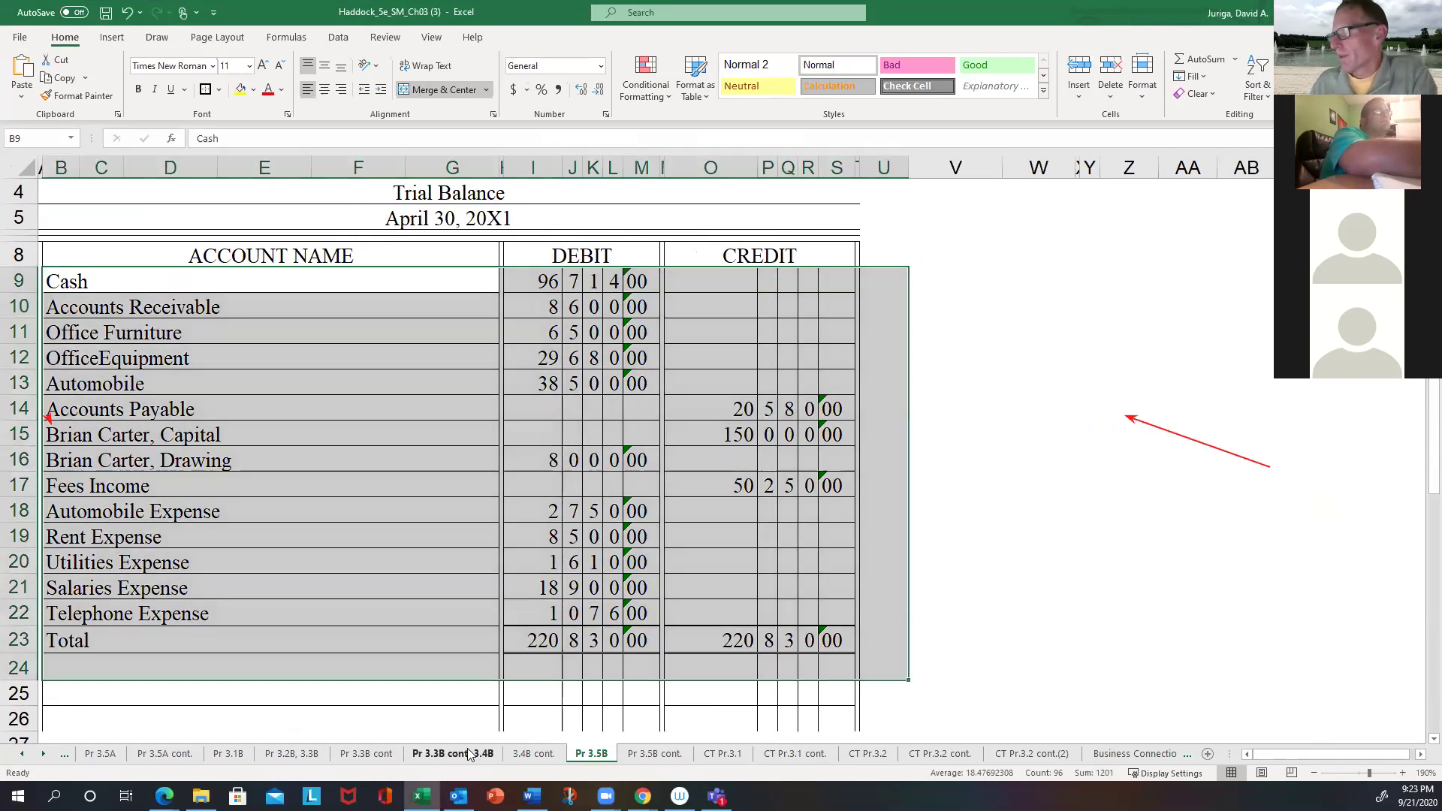
left_click(453, 753)
left_click(145, 580)
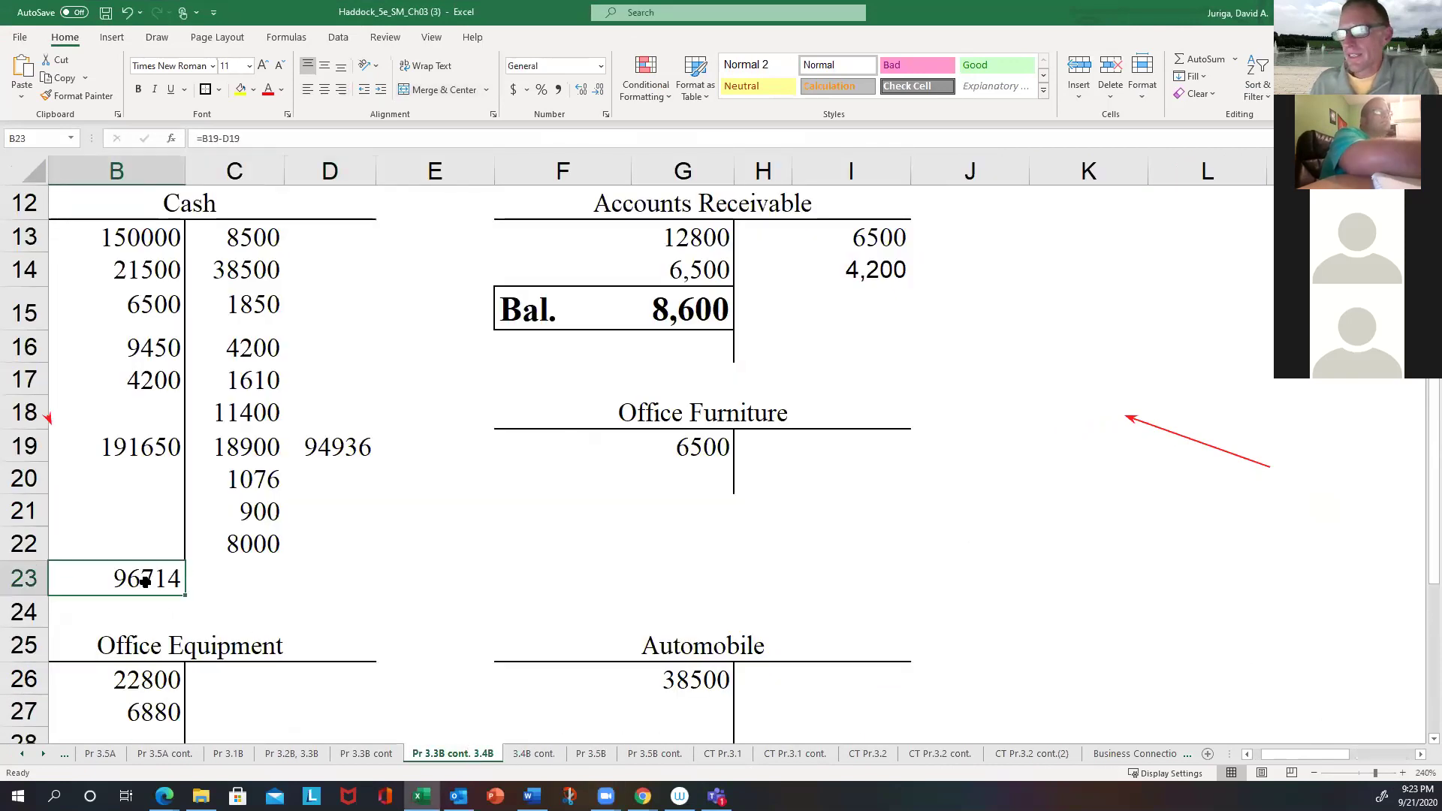
left_click(586, 754)
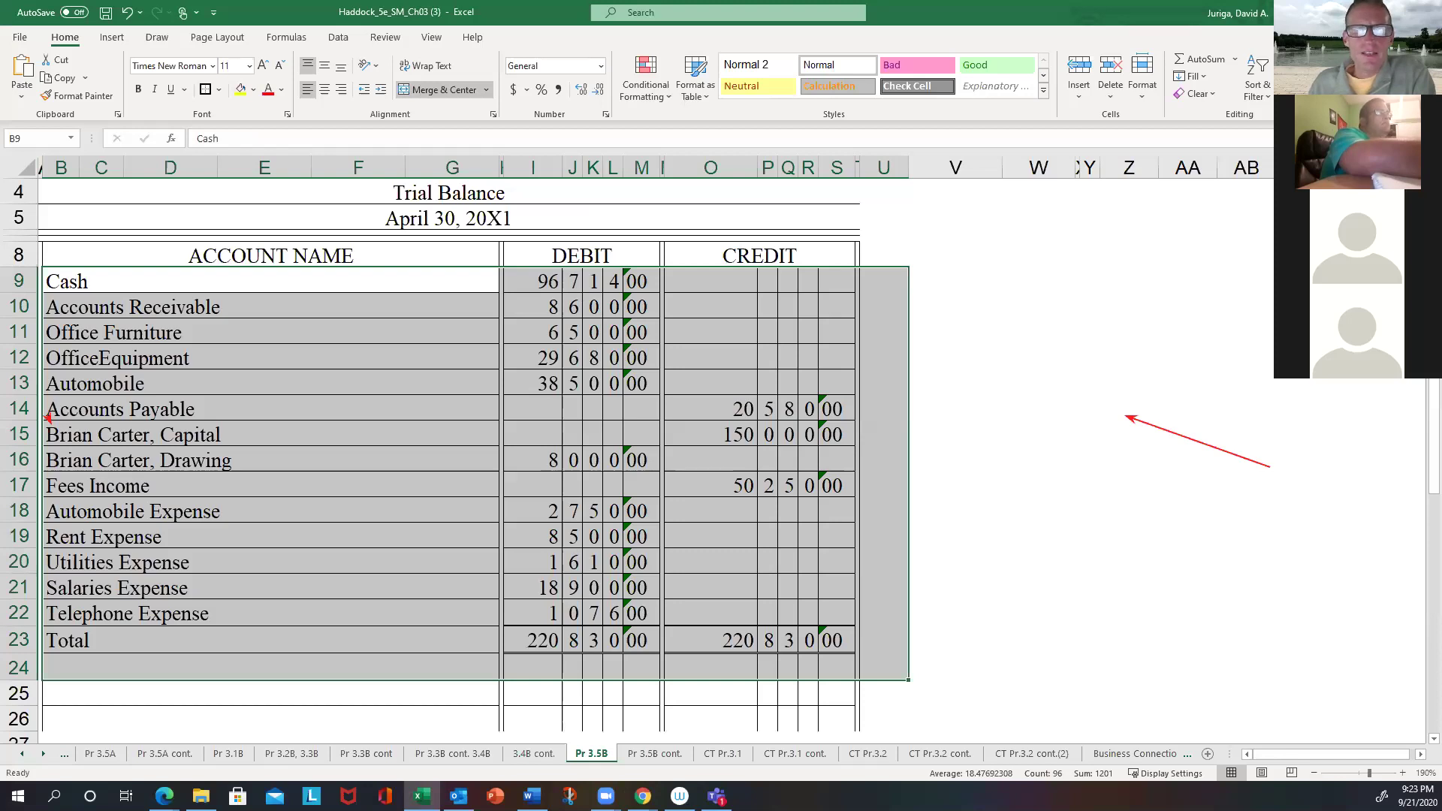
mouse_move(953, 491)
left_mouse_down()
mouse_move(821, 451)
mouse_move(676, 274)
mouse_move(661, 334)
mouse_move(608, 391)
mouse_move(818, 405)
mouse_move(841, 477)
mouse_move(664, 525)
mouse_move(660, 586)
mouse_move(667, 300)
mouse_move(661, 364)
mouse_move(631, 335)
mouse_move(620, 620)
mouse_move(586, 274)
mouse_move(593, 297)
left_mouse_up()
mouse_move(585, 540)
left_mouse_down()
mouse_move(631, 604)
mouse_move(869, 386)
mouse_move(858, 489)
mouse_move(734, 618)
mouse_move(676, 638)
mouse_move(714, 645)
mouse_move(710, 666)
mouse_move(620, 457)
mouse_move(605, 526)
mouse_move(607, 333)
mouse_move(608, 383)
mouse_move(1099, 519)
left_mouse_up()
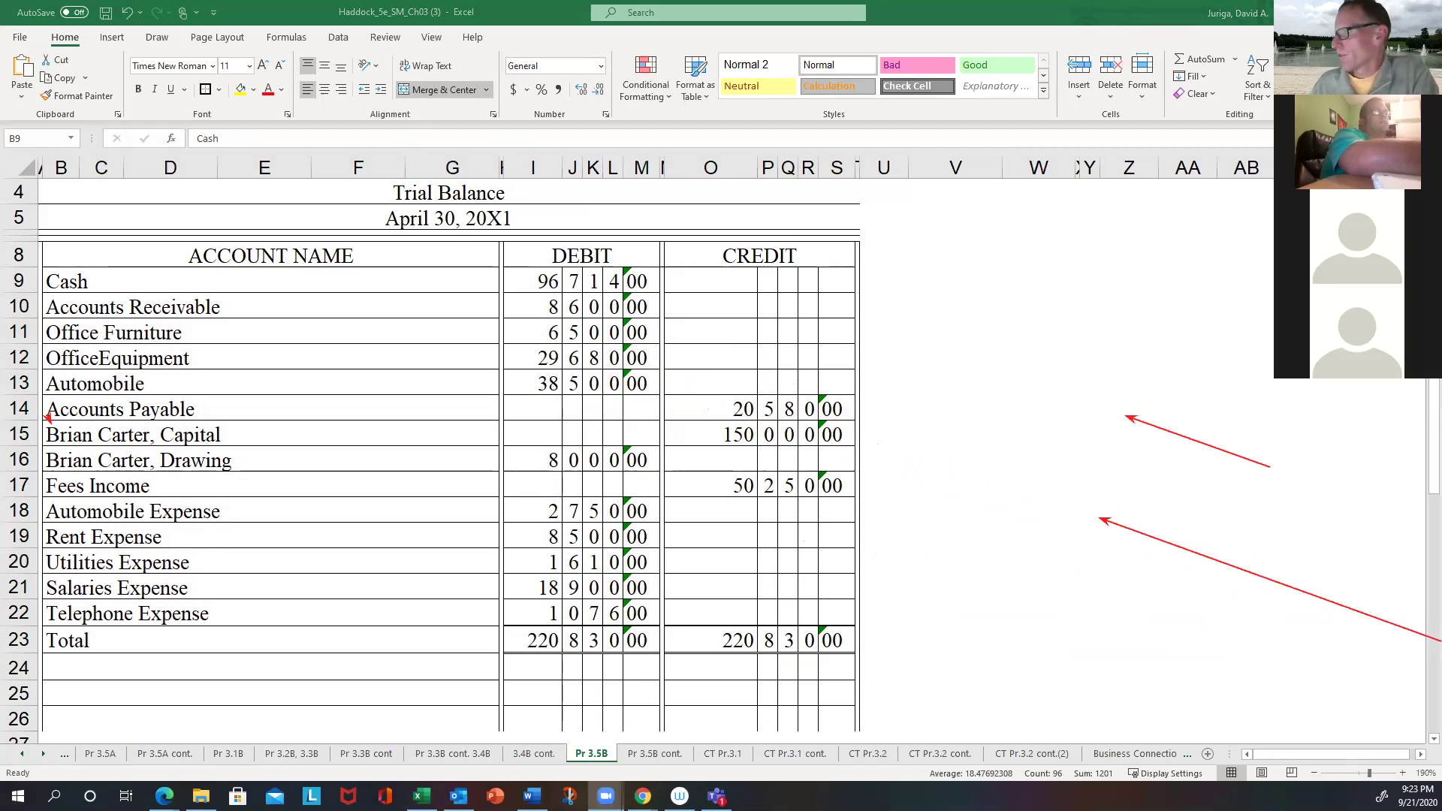
Step: Compare the Accounts Payable balance in cell D35 of Pr 3.3B cont. 3.4B with its trial balance credit in cell O14 of Pr 3.5B
left_click(444, 760)
scroll(445, 574, "down", 5)
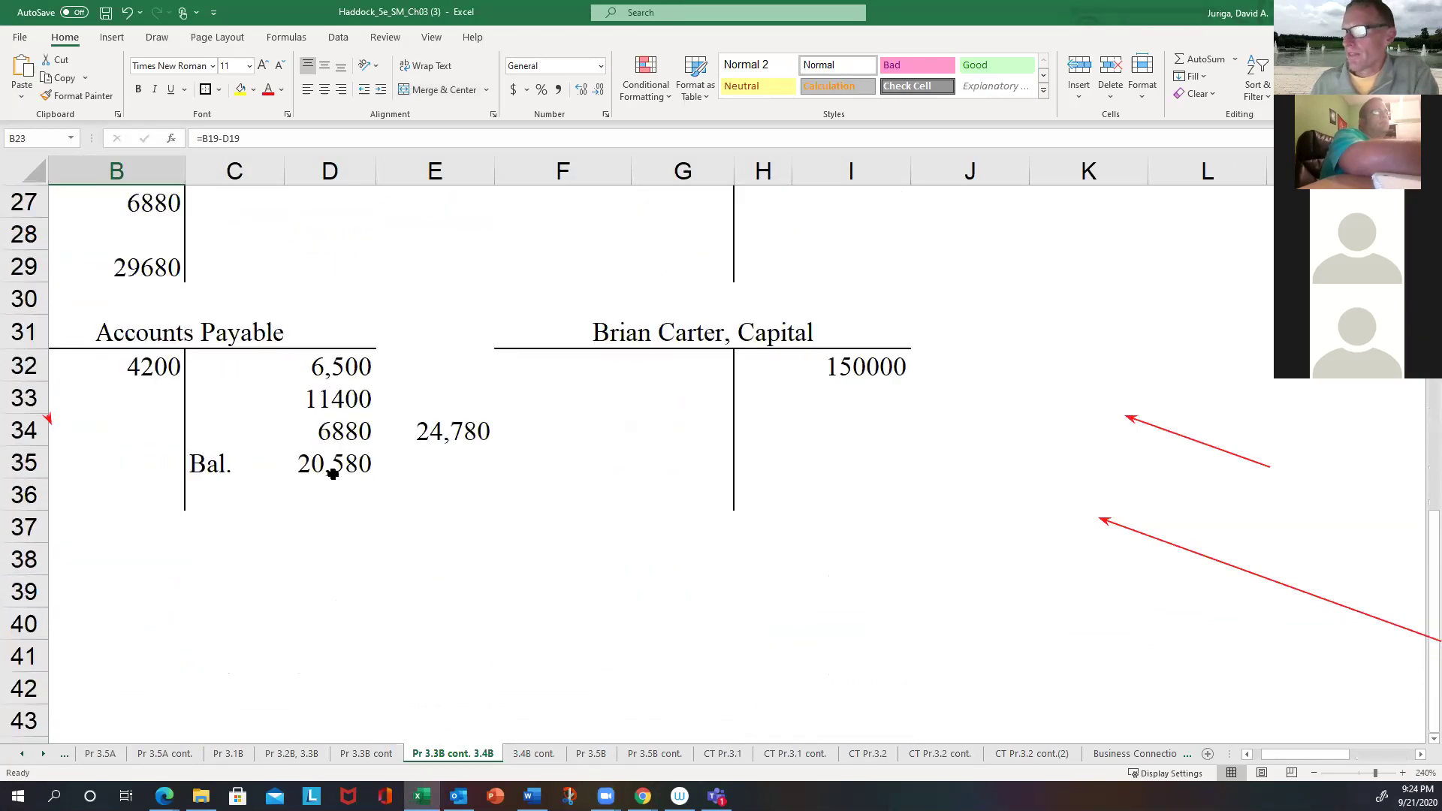
left_click(332, 470)
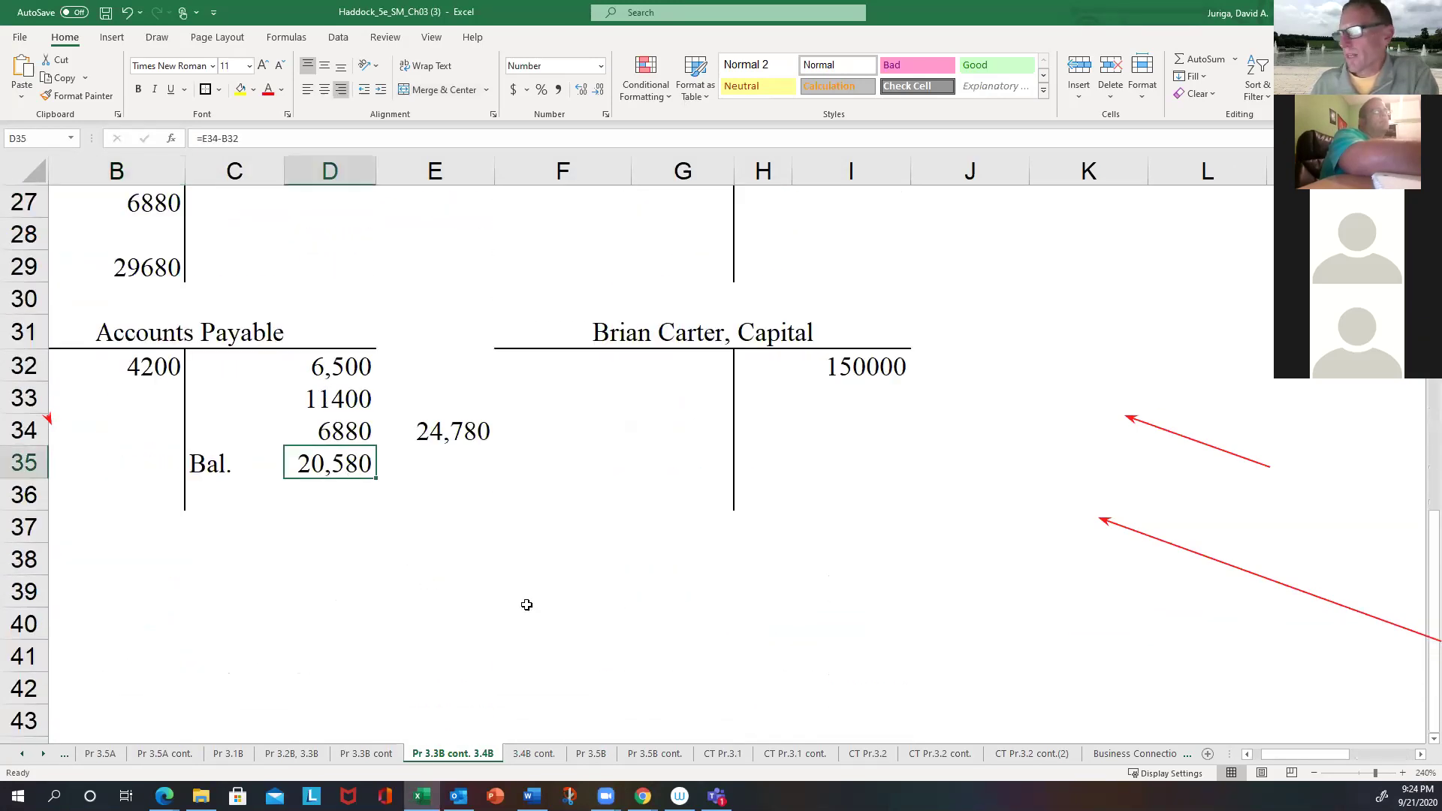
left_click(590, 755)
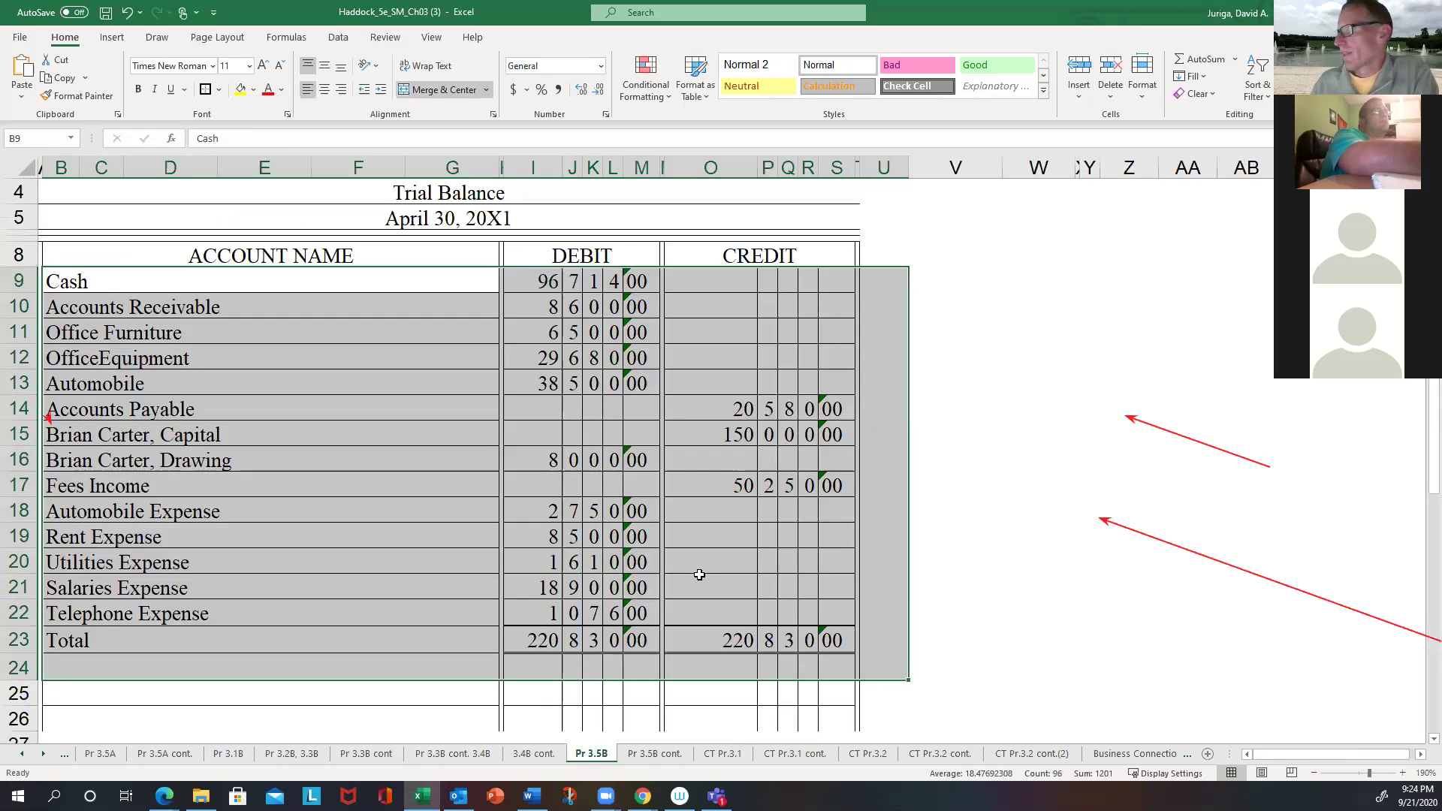
left_click(721, 410)
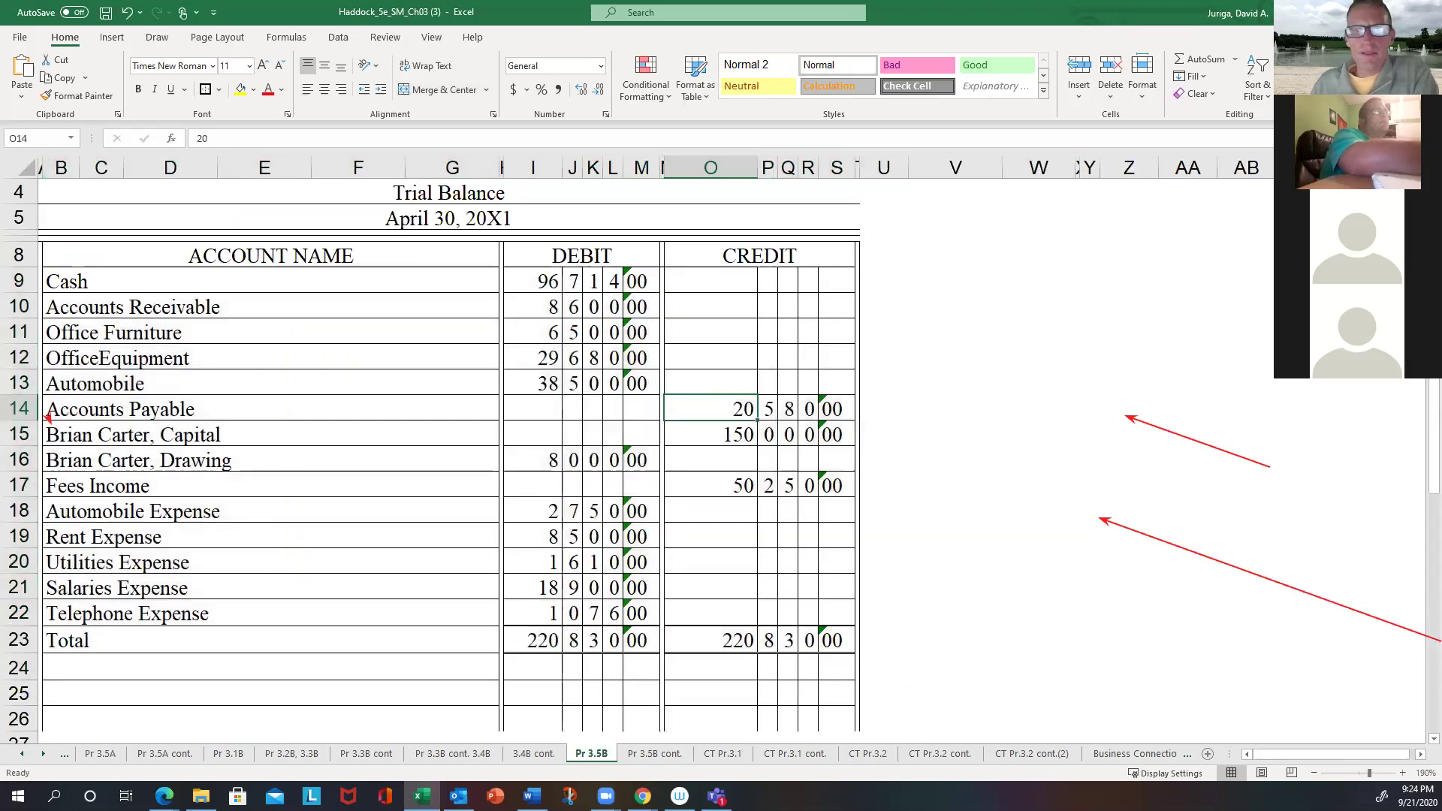
mouse_move(1110, 653)
left_mouse_down()
mouse_move(1007, 563)
mouse_move(793, 443)
mouse_move(763, 279)
mouse_move(774, 389)
mouse_move(597, 279)
mouse_move(613, 593)
mouse_move(732, 403)
mouse_move(751, 507)
mouse_move(729, 664)
mouse_move(1013, 480)
mouse_move(523, 243)
mouse_move(491, 197)
left_mouse_up()
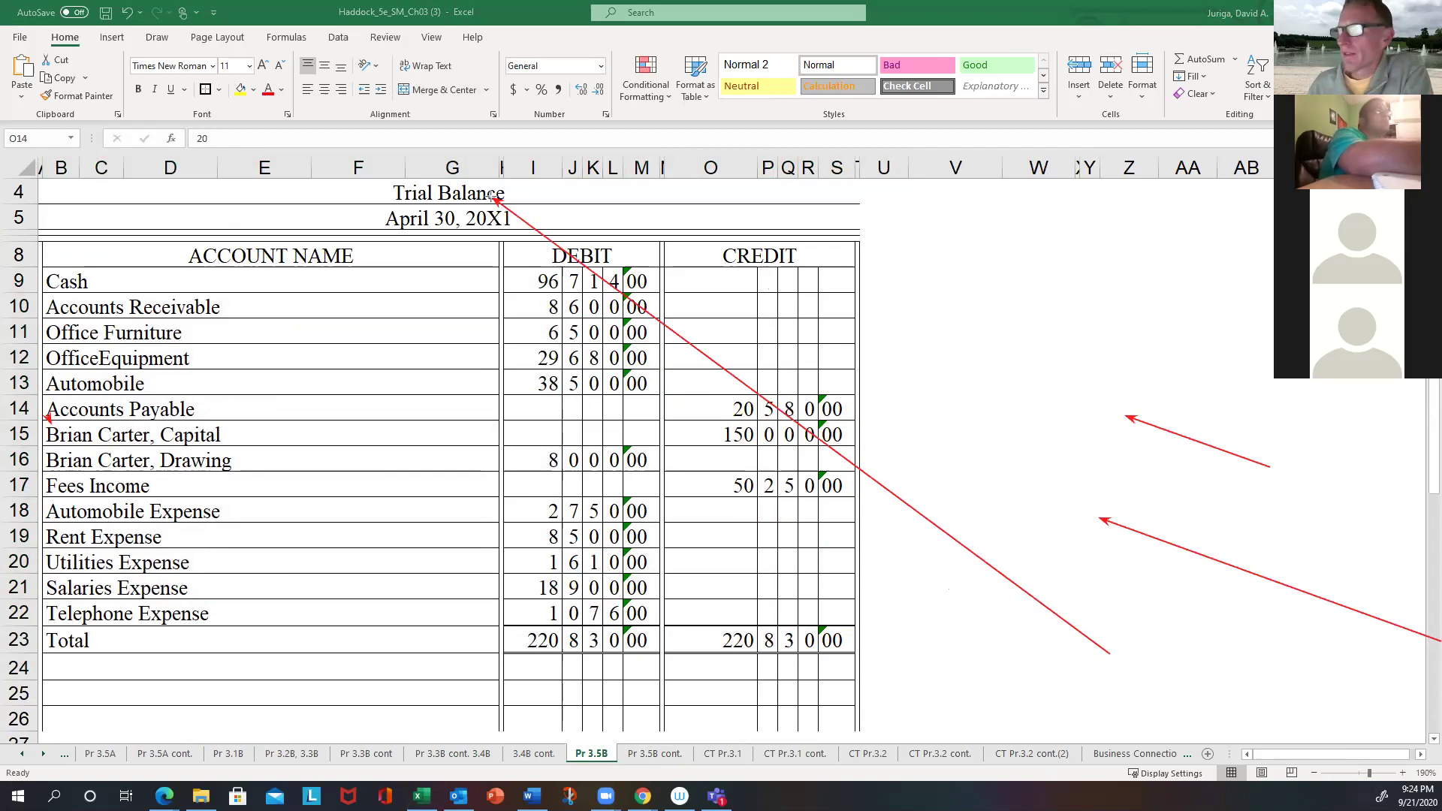
mouse_move(492, 197)
left_mouse_down()
mouse_move(740, 278)
mouse_move(304, 346)
mouse_move(186, 419)
left_mouse_up()
mouse_move(171, 476)
left_mouse_down()
mouse_move(174, 600)
mouse_move(661, 286)
mouse_move(552, 287)
mouse_move(578, 376)
mouse_move(781, 432)
mouse_move(740, 406)
mouse_move(763, 549)
mouse_move(702, 644)
mouse_move(688, 641)
mouse_move(1057, 643)
left_mouse_up()
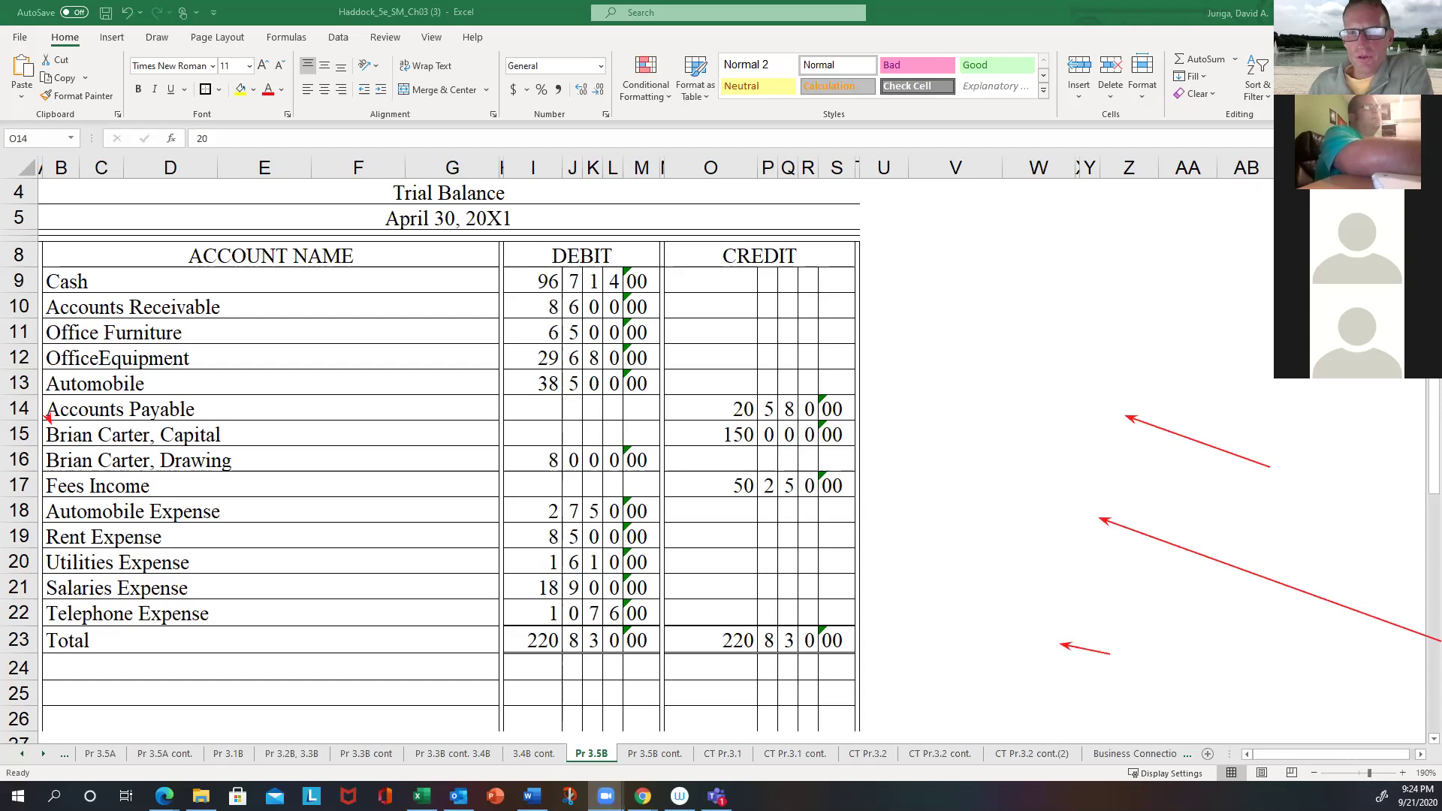
Step: Review the income statement below the trial balance, from Fees Income through the expenses to Net Income
scroll(311, 385, "down", 2)
scroll(311, 385, "down", 4)
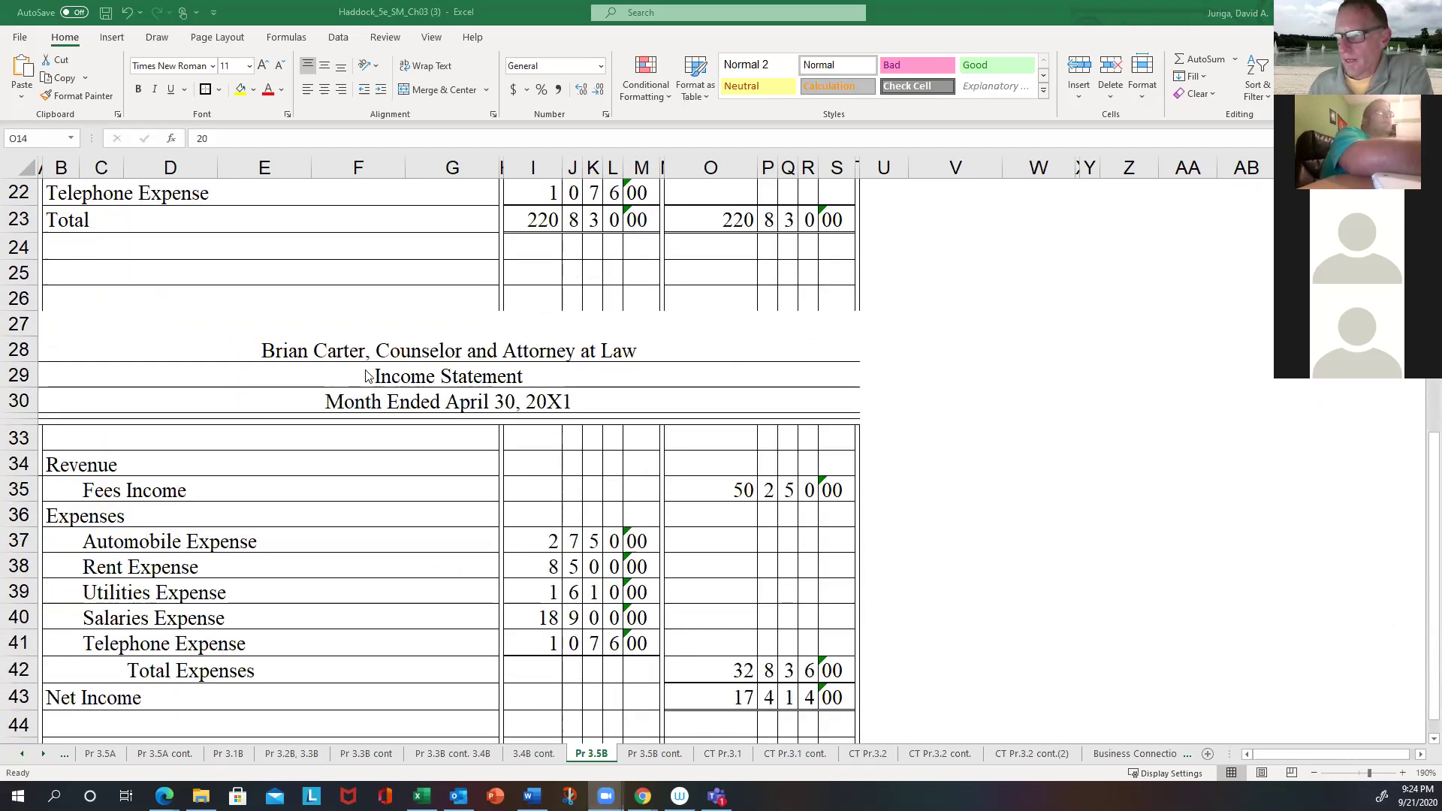
scroll(366, 375, "down", 2)
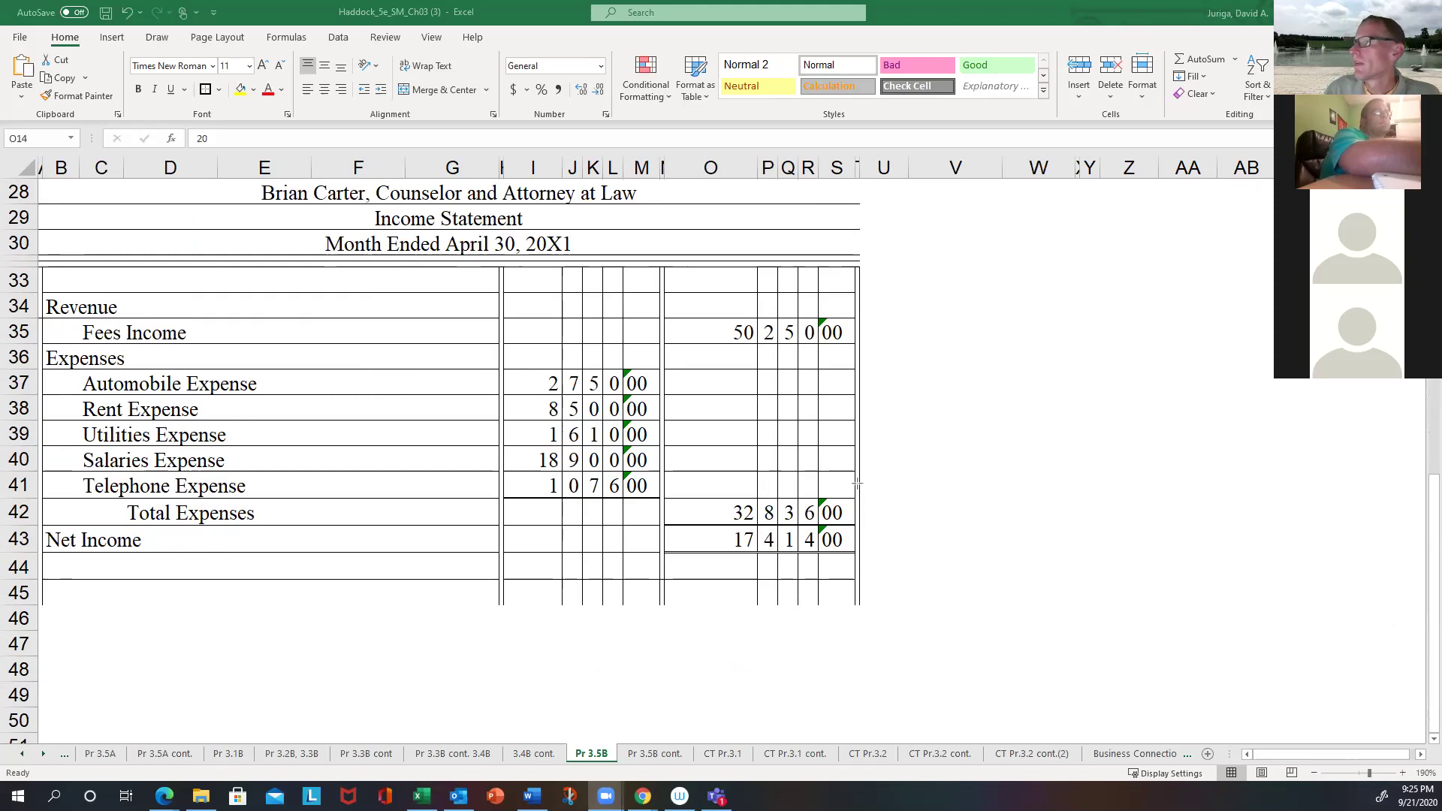
mouse_move(1049, 489)
left_mouse_down()
mouse_move(515, 251)
mouse_move(404, 220)
mouse_move(515, 245)
mouse_move(344, 258)
mouse_move(497, 245)
mouse_move(160, 296)
mouse_move(260, 150)
mouse_move(579, 235)
mouse_move(501, 227)
mouse_move(113, 272)
mouse_move(122, 357)
mouse_move(82, 323)
mouse_move(116, 301)
mouse_move(192, 335)
mouse_move(554, 315)
mouse_move(827, 335)
mouse_move(634, 447)
mouse_move(284, 382)
mouse_move(284, 483)
mouse_move(279, 378)
mouse_move(265, 499)
left_mouse_up()
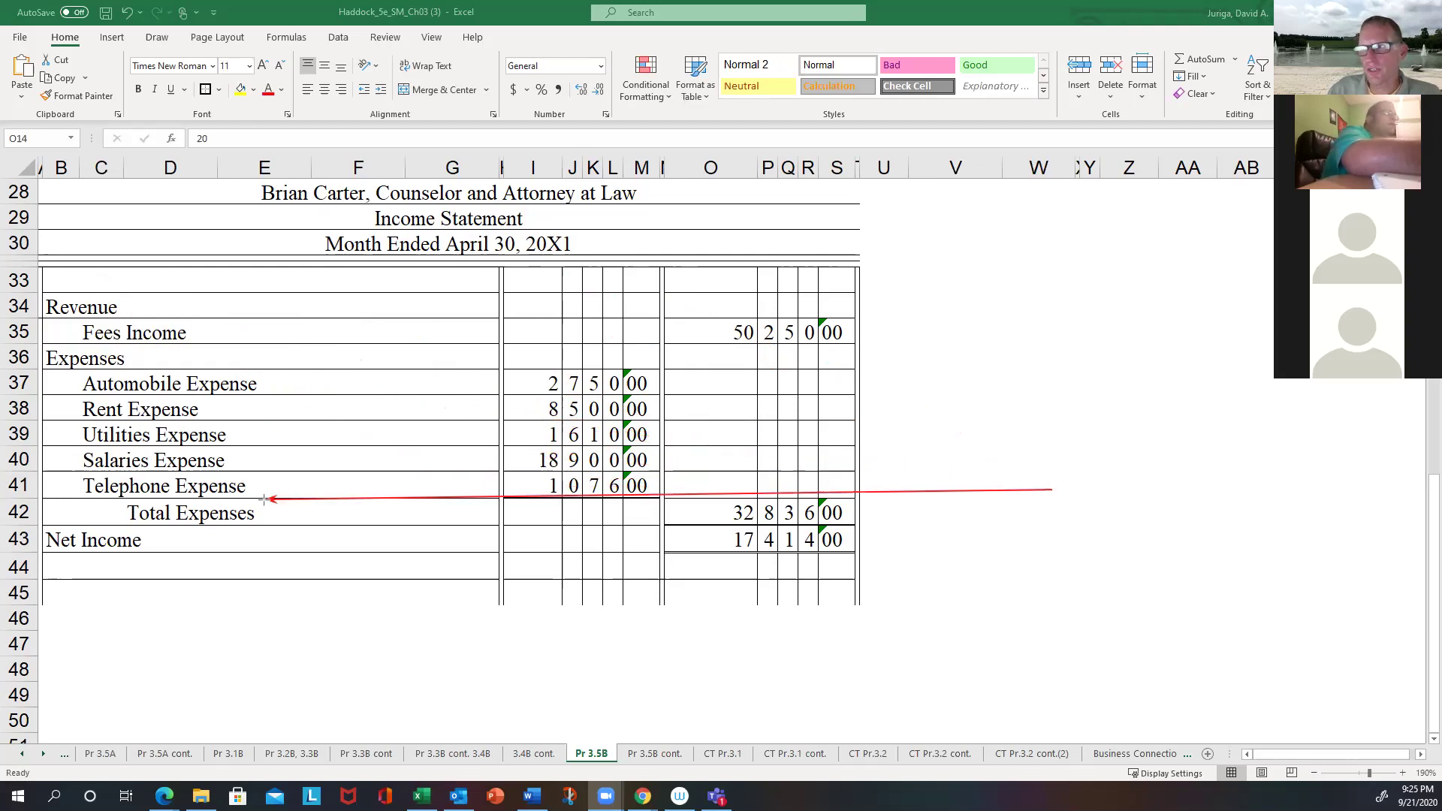
Step: Review the Telephone Expense and Total Expenses lines of the income statement in Pr 3.5B using an annotation arrow
mouse_move(592, 377)
left_mouse_down()
mouse_move(664, 381)
mouse_move(669, 443)
mouse_move(649, 487)
mouse_move(739, 428)
mouse_move(834, 507)
mouse_move(823, 350)
left_mouse_up()
mouse_move(854, 474)
left_mouse_down()
mouse_move(847, 533)
mouse_move(847, 334)
mouse_move(841, 507)
left_mouse_up()
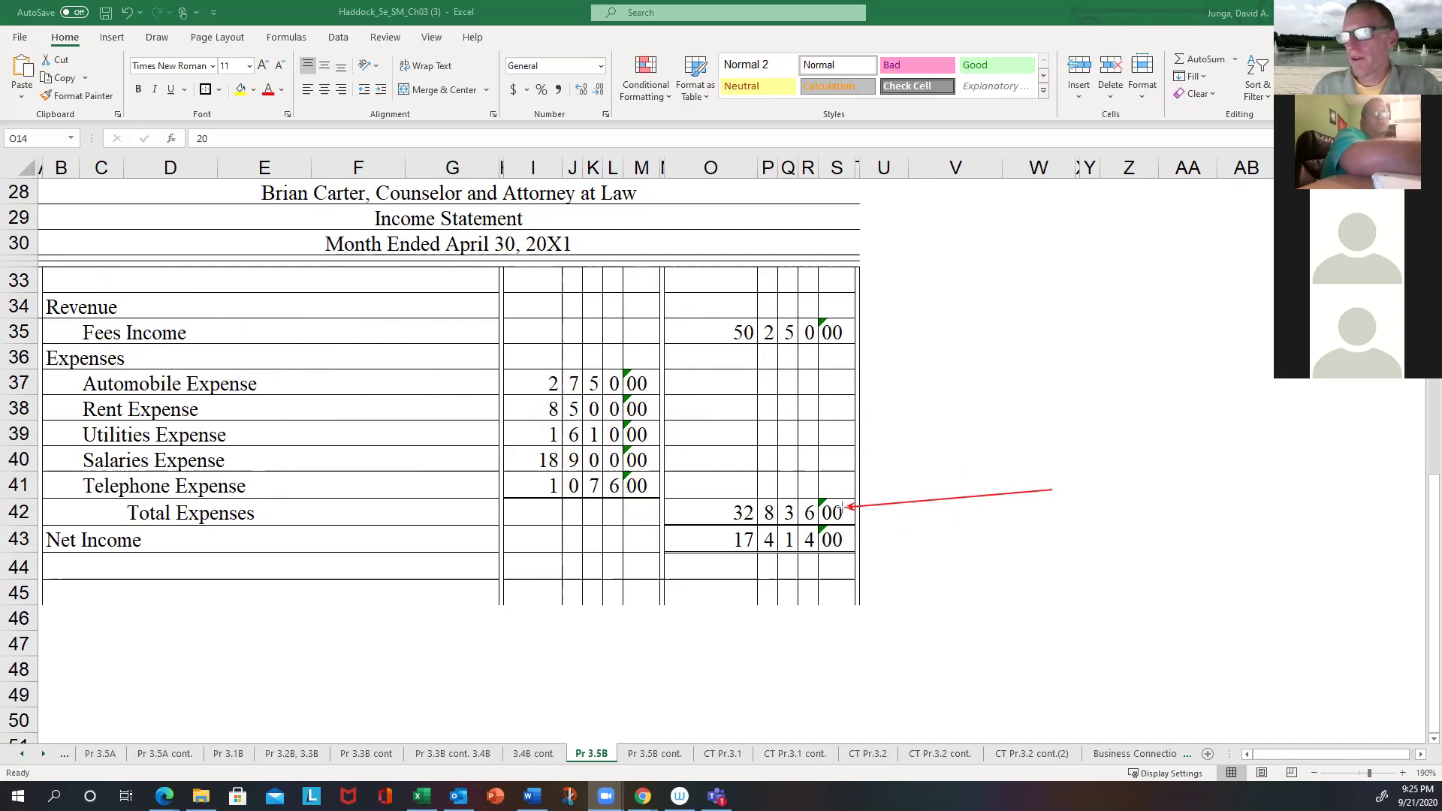
left_click_drag(842, 507, 980, 491)
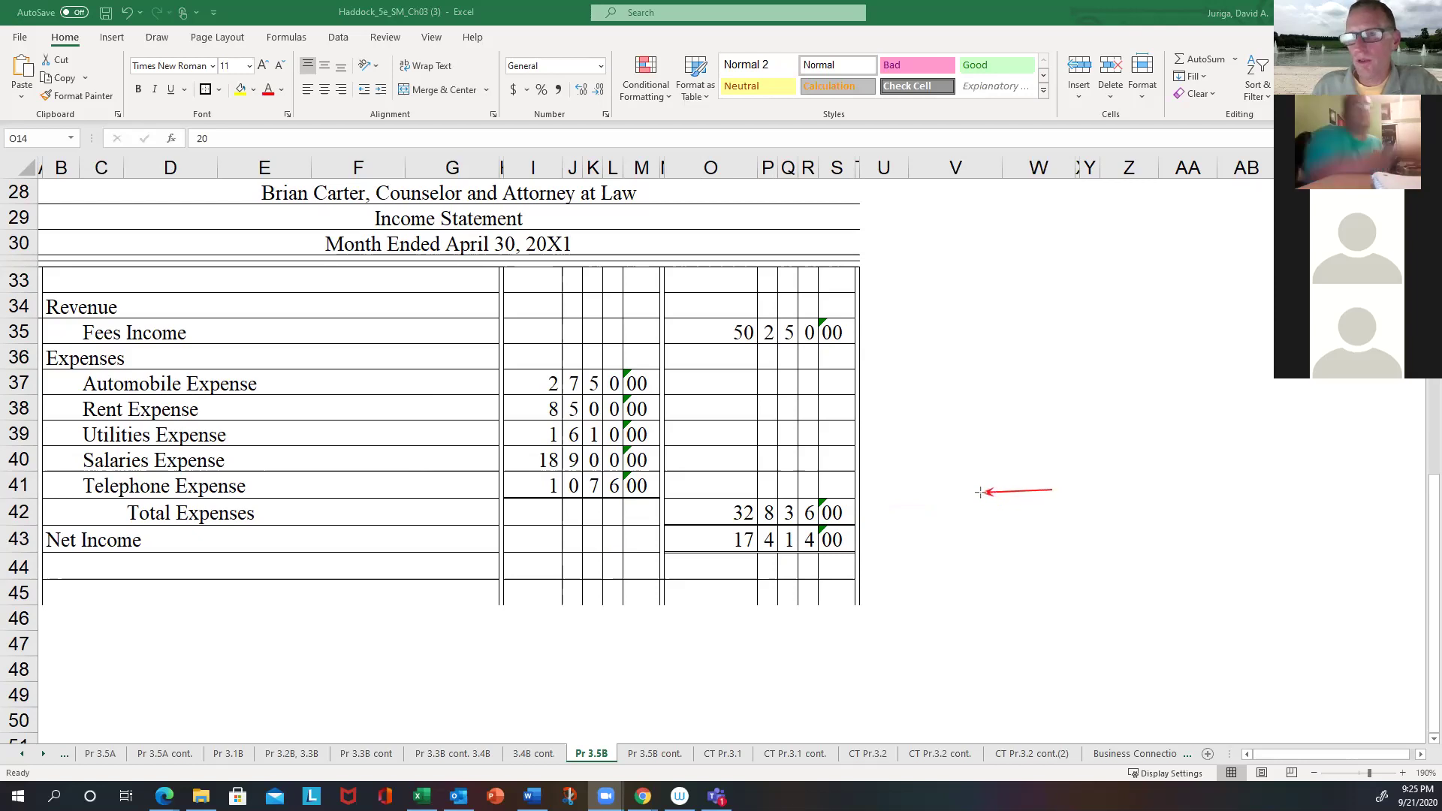
mouse_move(980, 491)
left_mouse_down()
mouse_move(306, 322)
mouse_move(313, 444)
mouse_move(974, 468)
left_mouse_up()
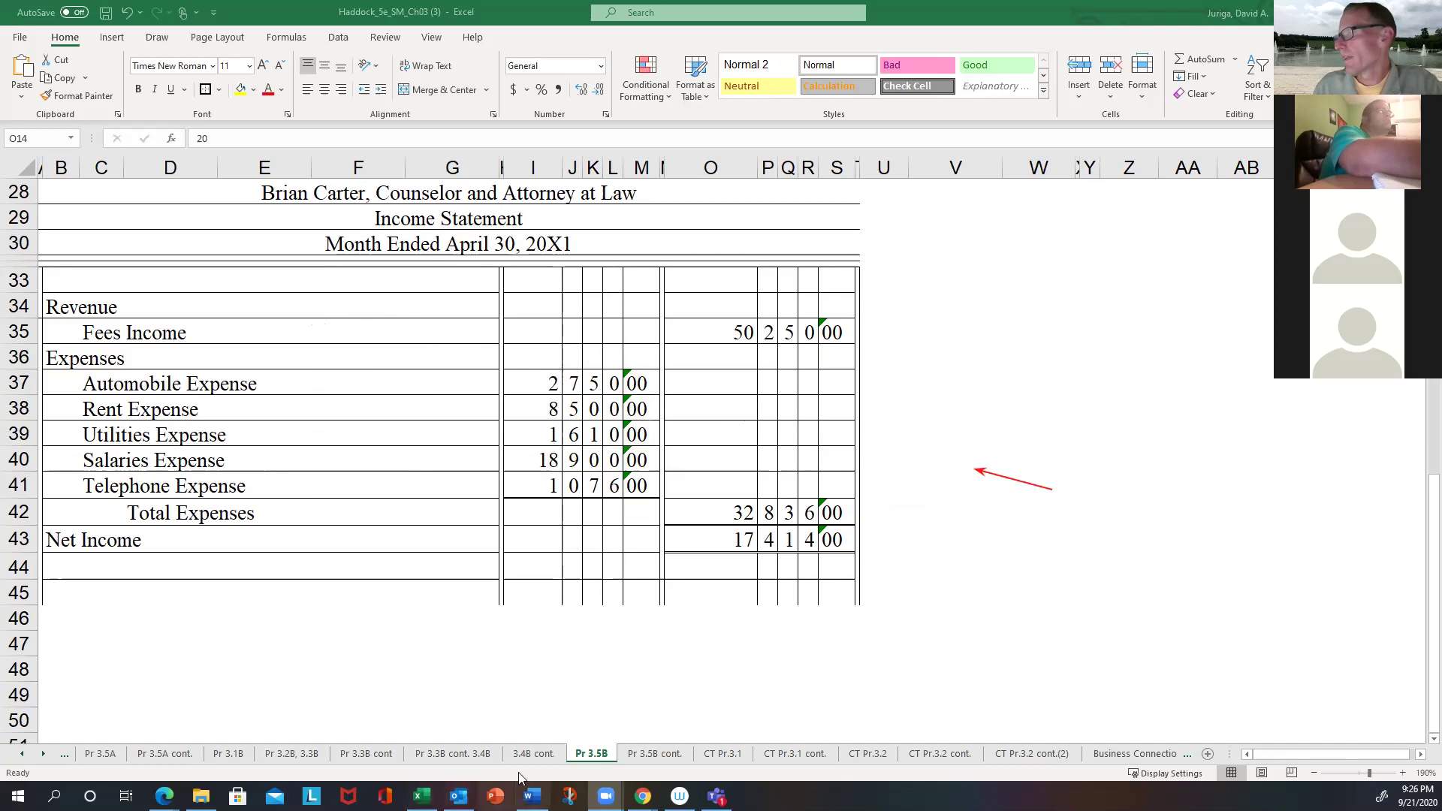
Step: Compare the expense T-account balances in 3.4B cont. with the expenses on the Pr 3.5B income statement
left_click(533, 753)
scroll(608, 650, "down", 1)
scroll(607, 650, "up", 1)
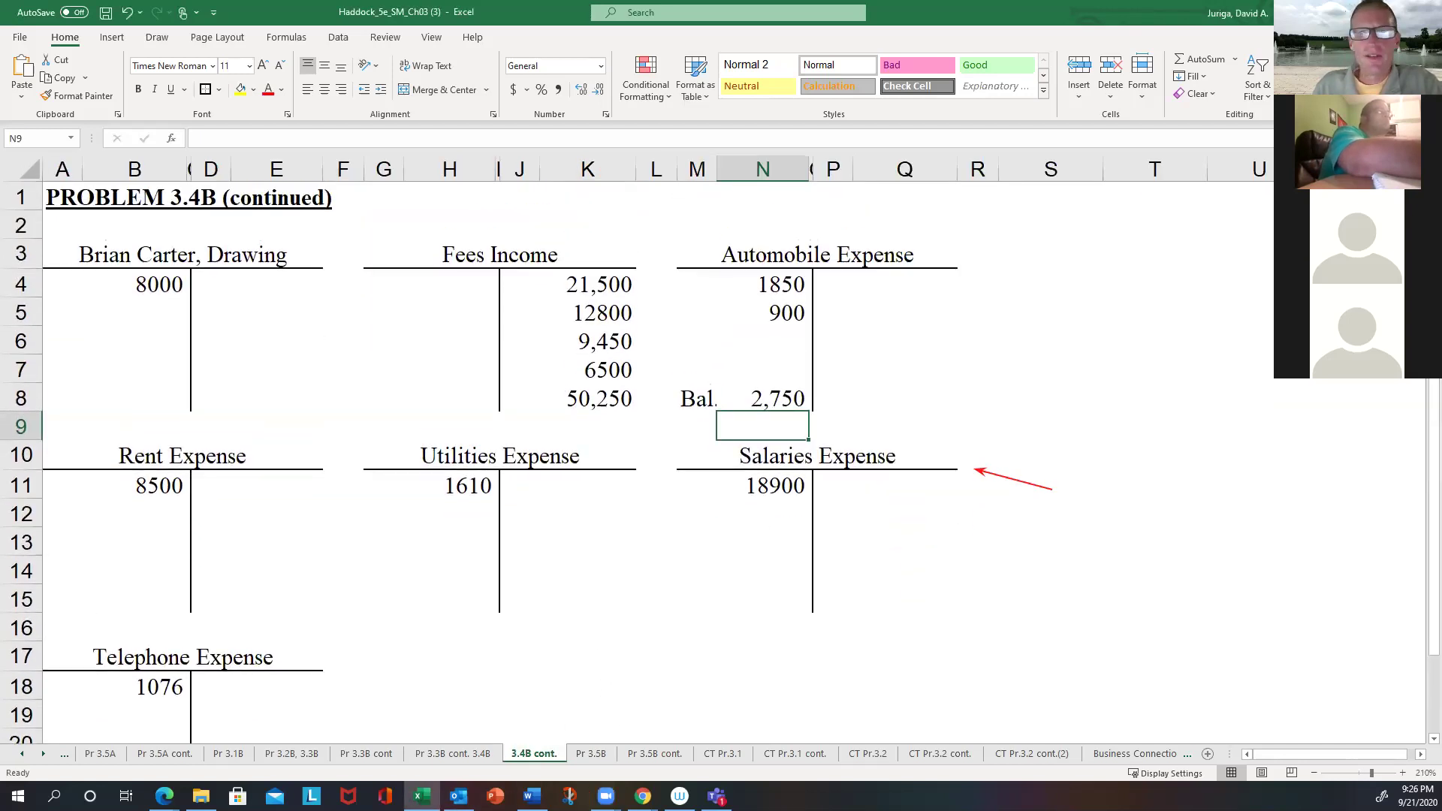
mouse_move(613, 579)
left_mouse_down()
mouse_move(595, 412)
mouse_move(760, 418)
mouse_move(204, 522)
left_mouse_up()
mouse_move(171, 612)
left_mouse_down()
mouse_move(138, 666)
mouse_move(167, 652)
mouse_move(379, 649)
mouse_move(599, 597)
left_mouse_up()
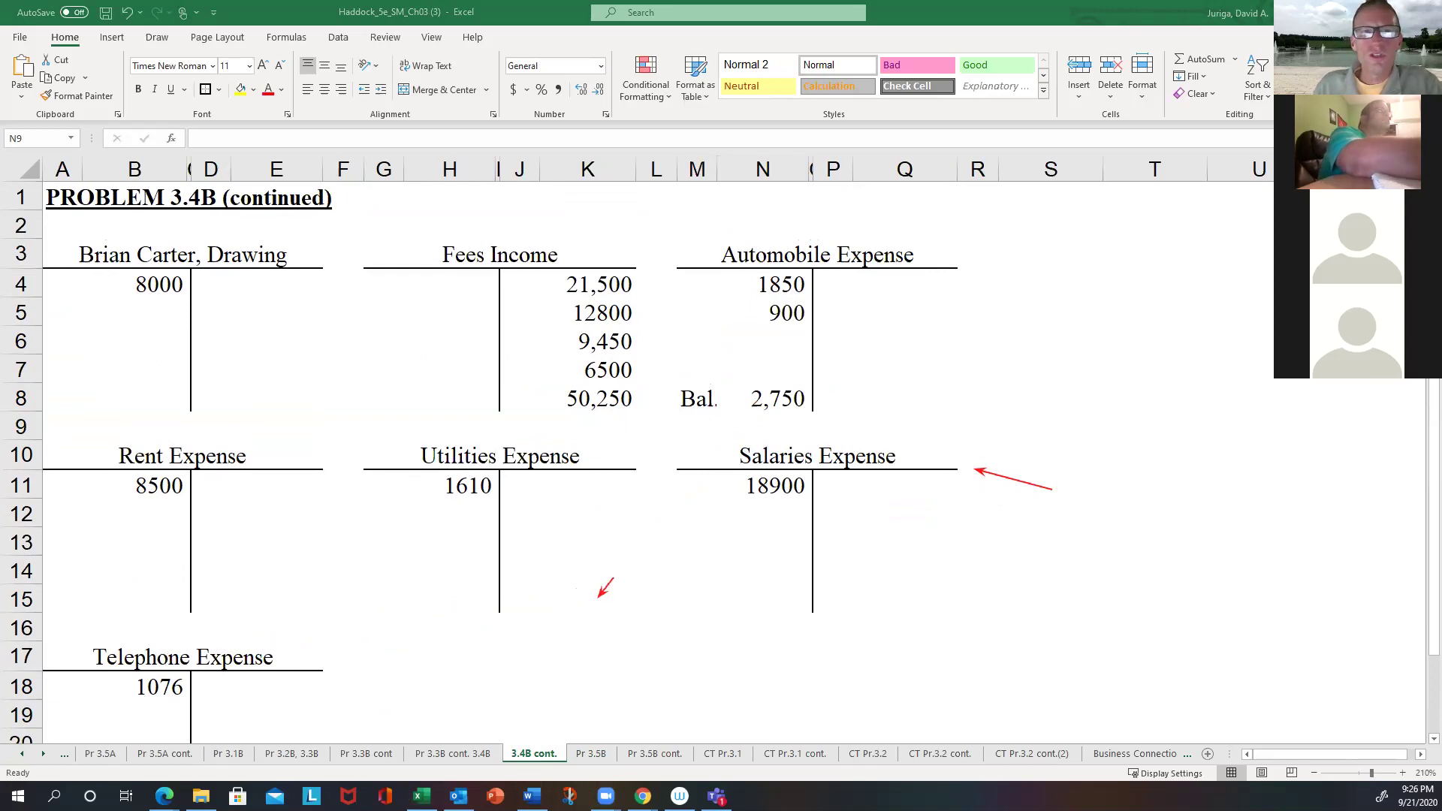
left_click(605, 754)
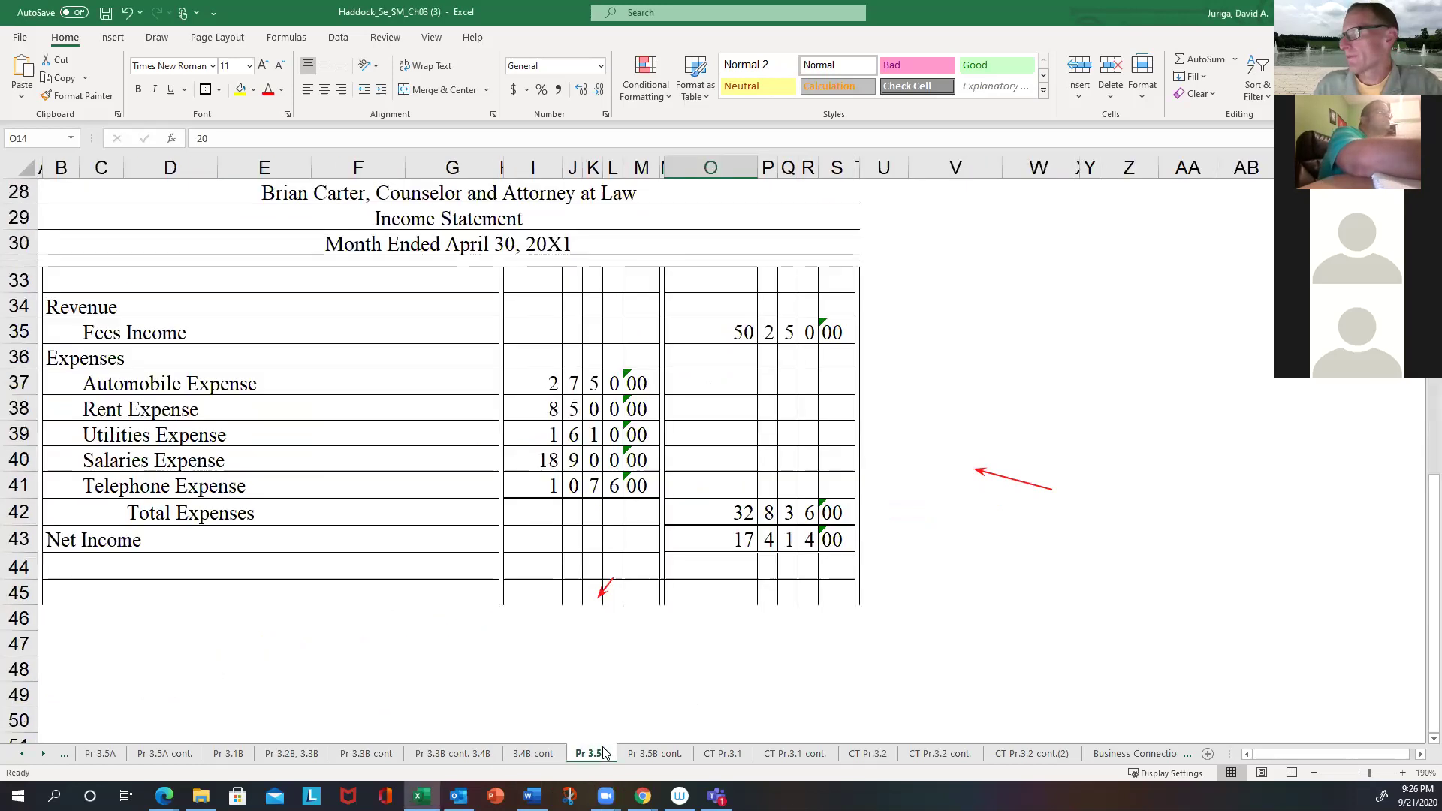
scroll(633, 567, "down", 1)
scroll(633, 567, "up", 2)
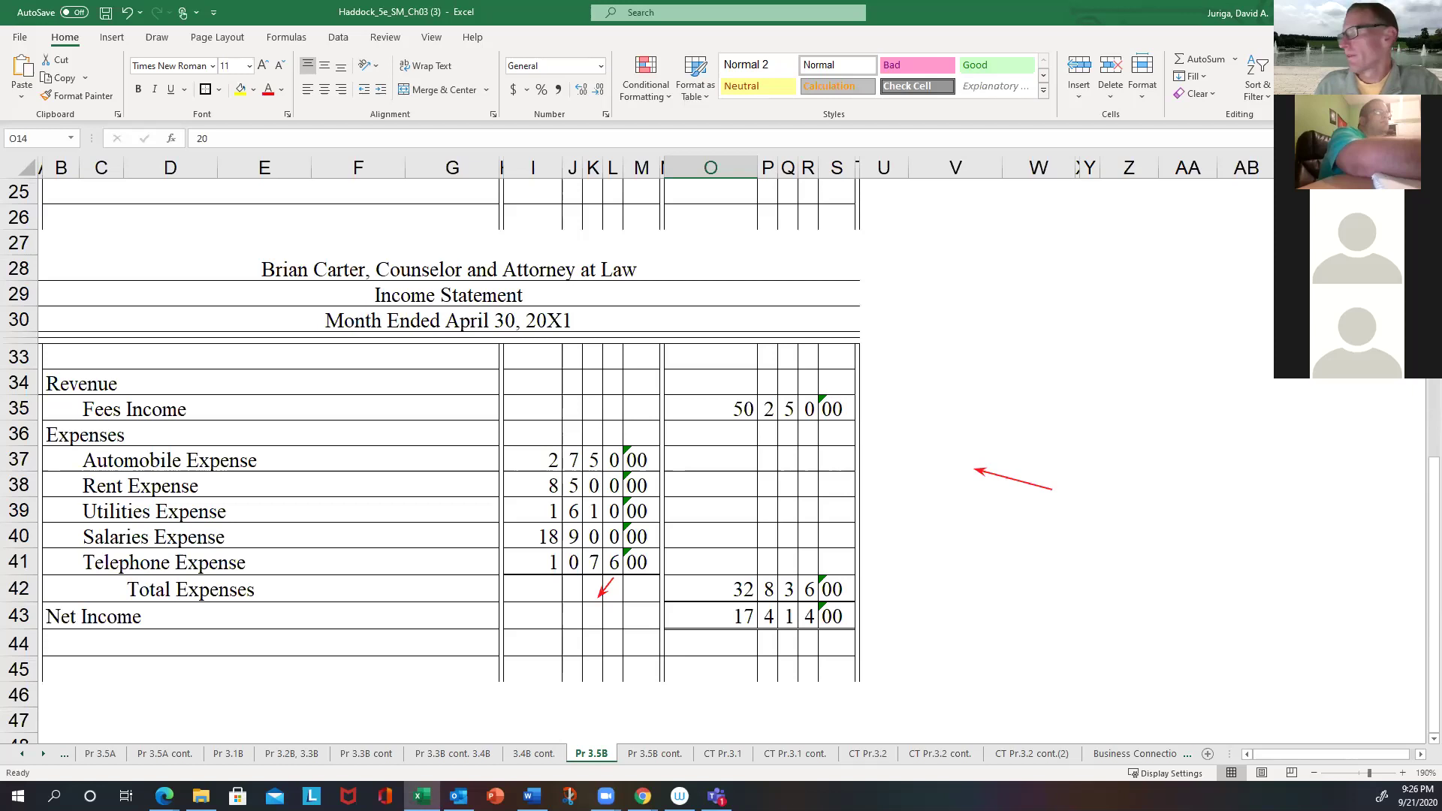
Step: Enlarge the Pr 3.5B cont. worksheet to 220% to read the statement of owner's equity
left_click(654, 753)
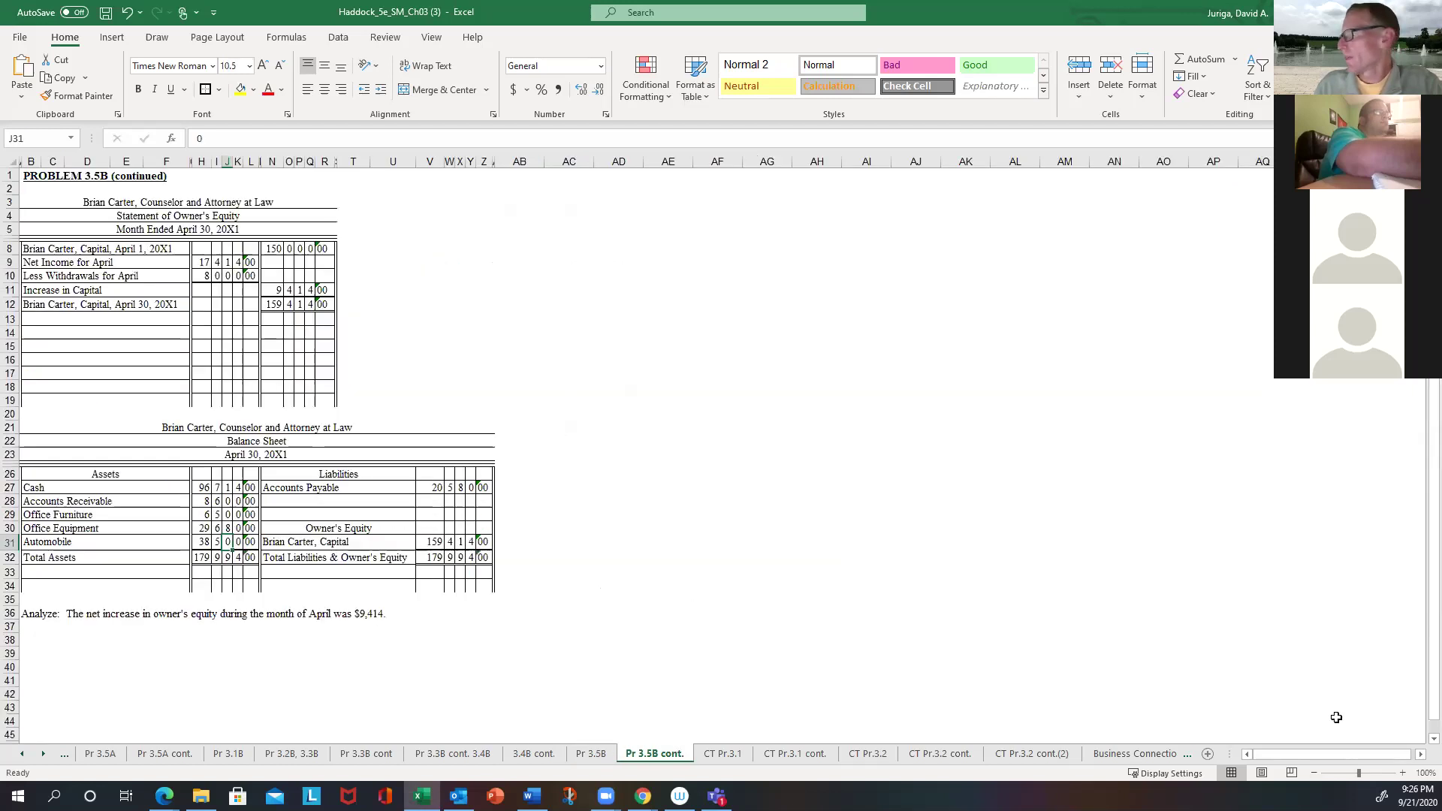
left_click(1402, 773)
left_click(1402, 773)
left_click(1403, 773)
left_click(1402, 773)
left_click(1403, 773)
left_click(1402, 772)
left_click(1403, 773)
left_click(1402, 773)
left_click(1402, 773)
left_click(1402, 773)
left_click(1402, 773)
scroll(1165, 591, "up", 4)
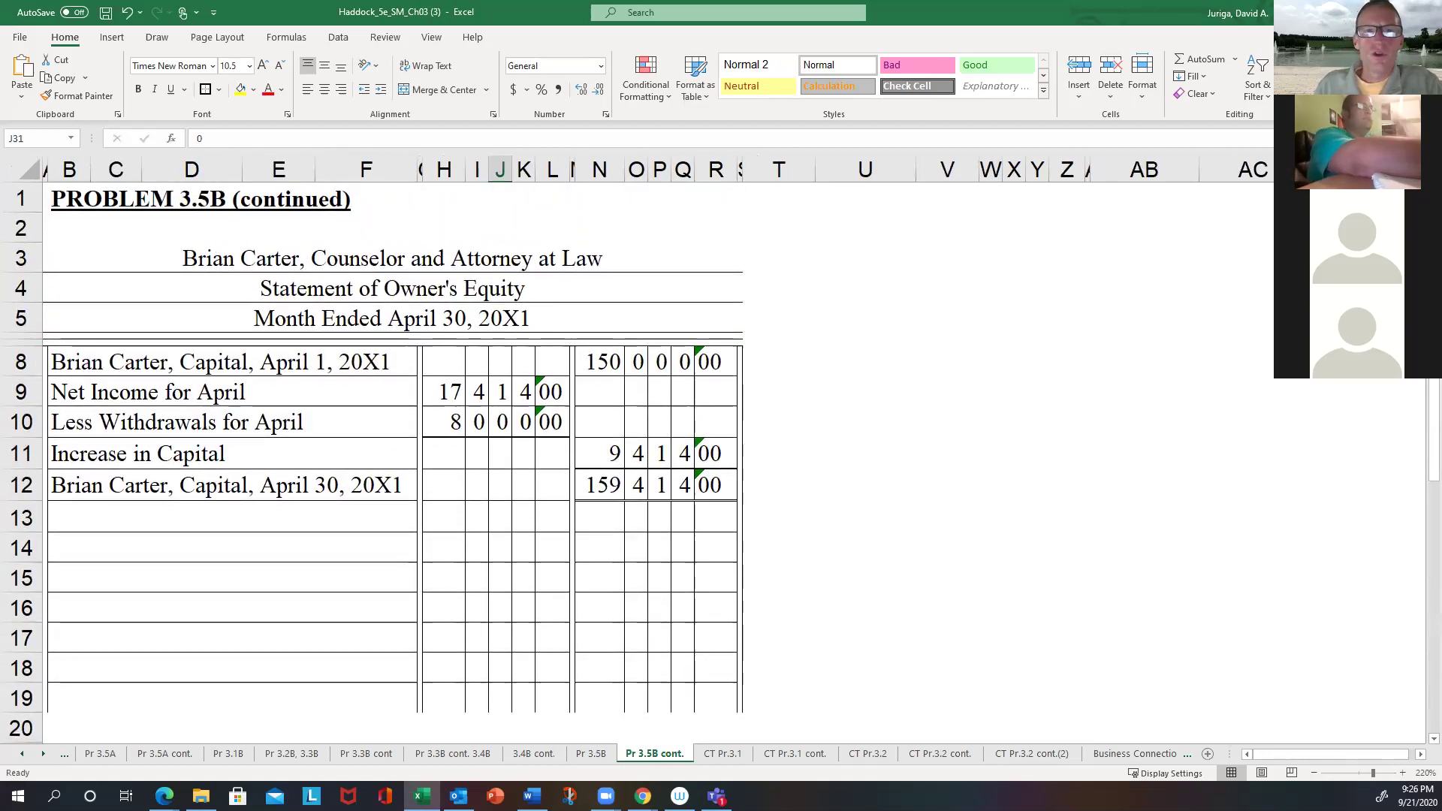
Step: Examine the Net Income for April line of the statement of owner's equity
mouse_move(1075, 527)
left_mouse_down()
mouse_move(815, 457)
mouse_move(326, 369)
mouse_move(316, 390)
mouse_move(274, 392)
mouse_move(473, 392)
mouse_move(308, 413)
mouse_move(225, 389)
mouse_move(210, 426)
mouse_move(683, 445)
mouse_move(668, 452)
mouse_move(684, 454)
mouse_move(687, 483)
mouse_move(671, 480)
mouse_move(687, 486)
mouse_move(674, 465)
left_mouse_up()
mouse_move(660, 402)
left_mouse_down()
mouse_move(666, 376)
mouse_move(650, 362)
mouse_move(669, 376)
mouse_move(260, 392)
left_mouse_up()
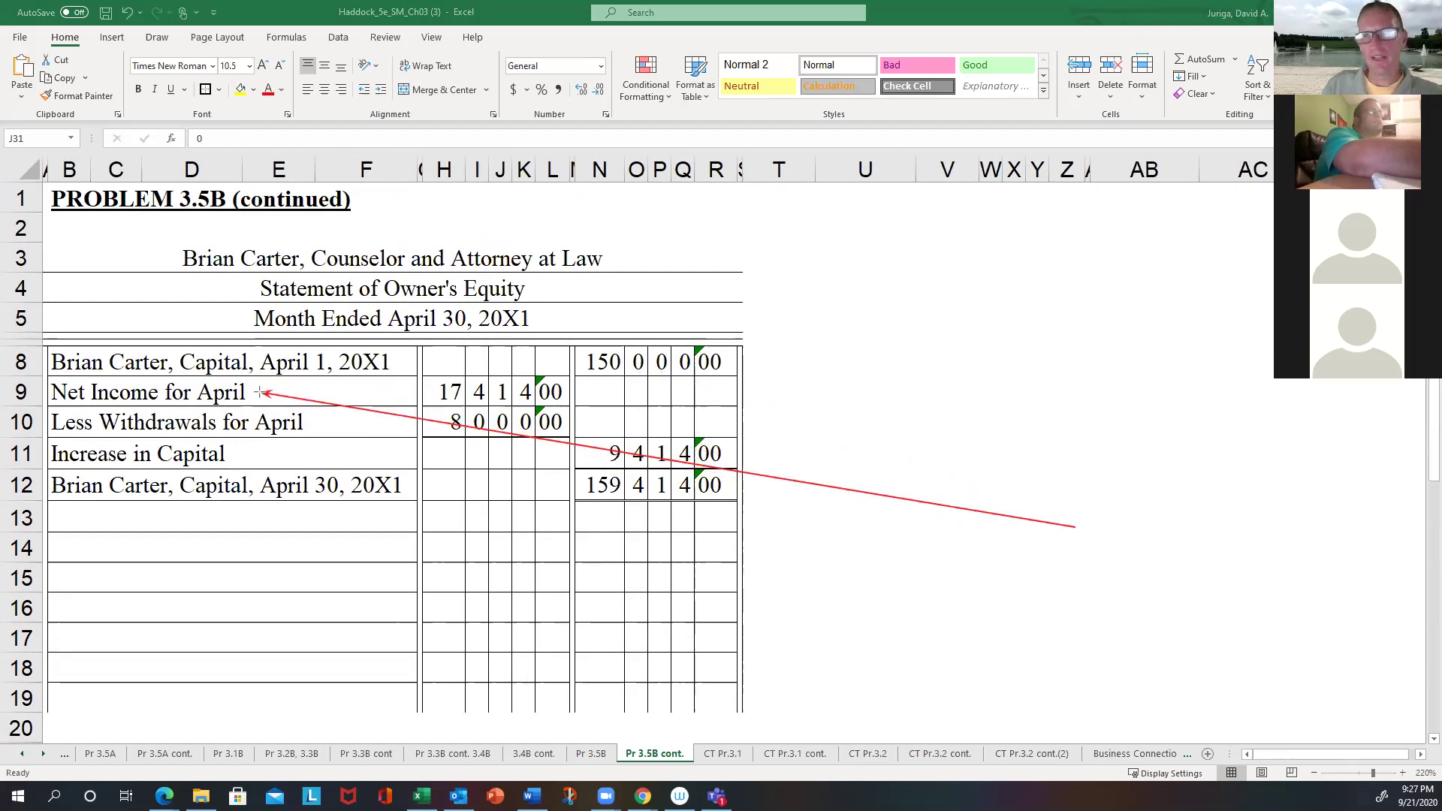
mouse_move(260, 392)
left_mouse_down()
mouse_move(343, 372)
mouse_move(760, 370)
mouse_move(740, 361)
mouse_move(545, 388)
mouse_move(545, 423)
mouse_move(1055, 514)
left_mouse_up()
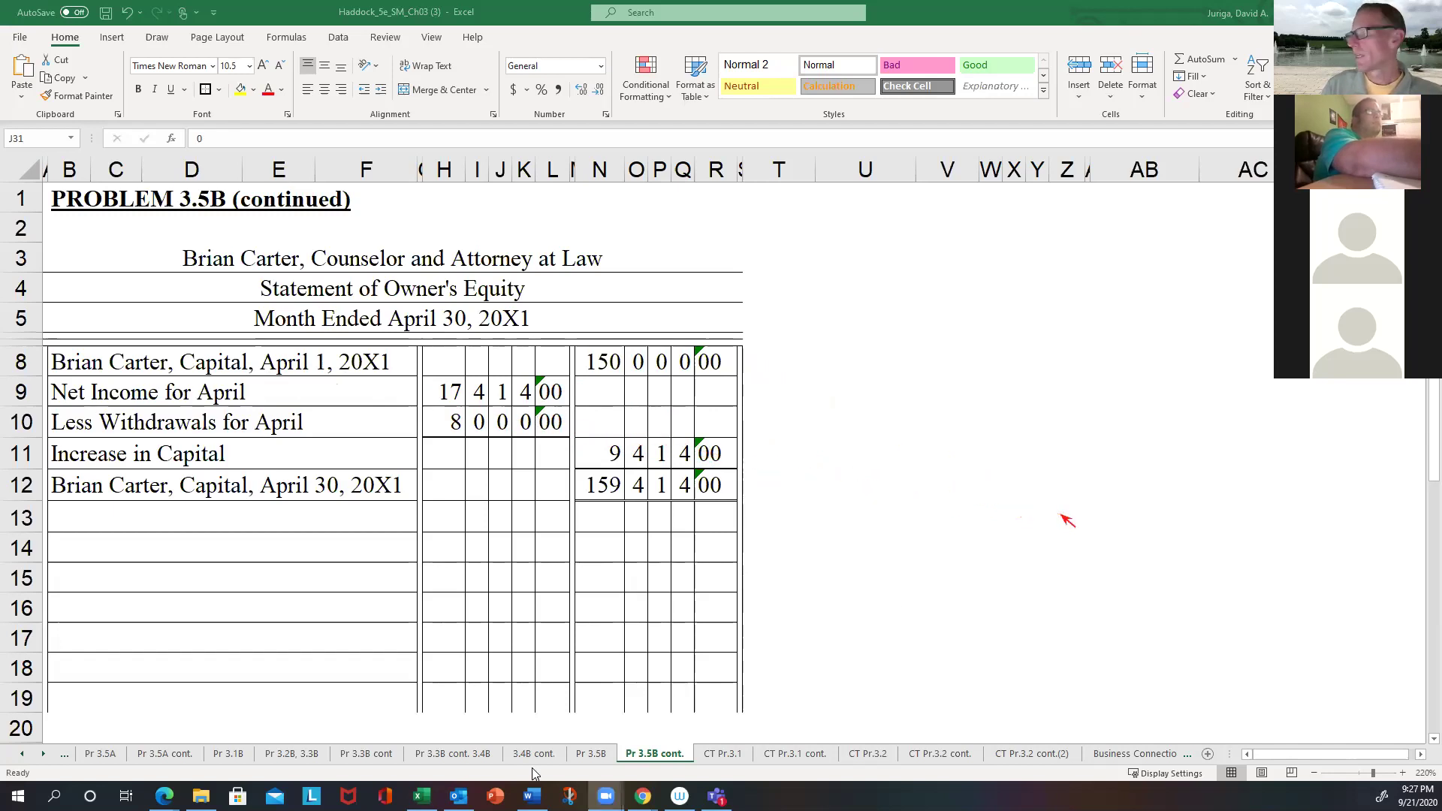
Step: Trace the April withdrawals to the owner's Drawing T-account in 3.4B cont., and review the April 30 capital in Pr 3.5B cont
left_click(593, 753)
left_click(534, 754)
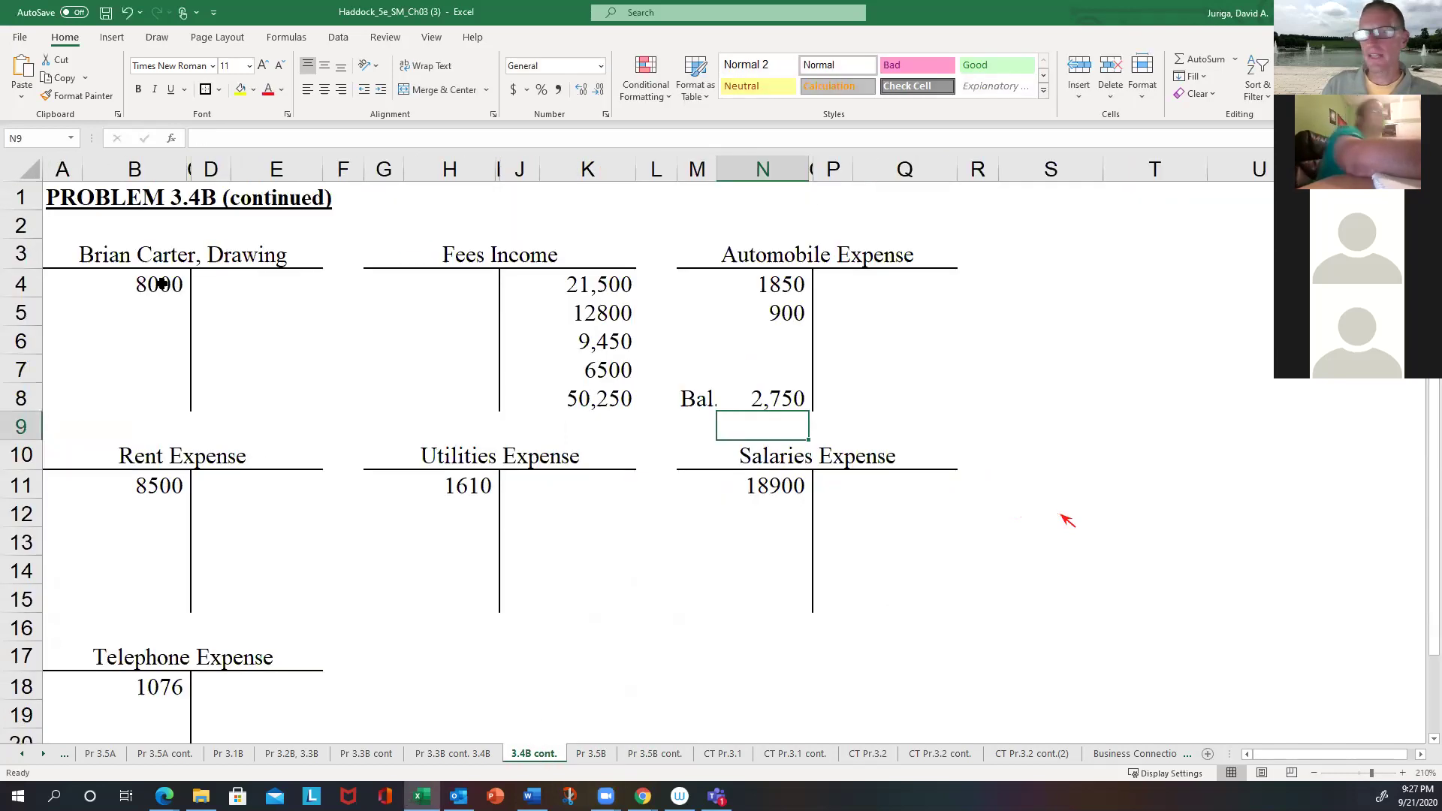
left_click(647, 753)
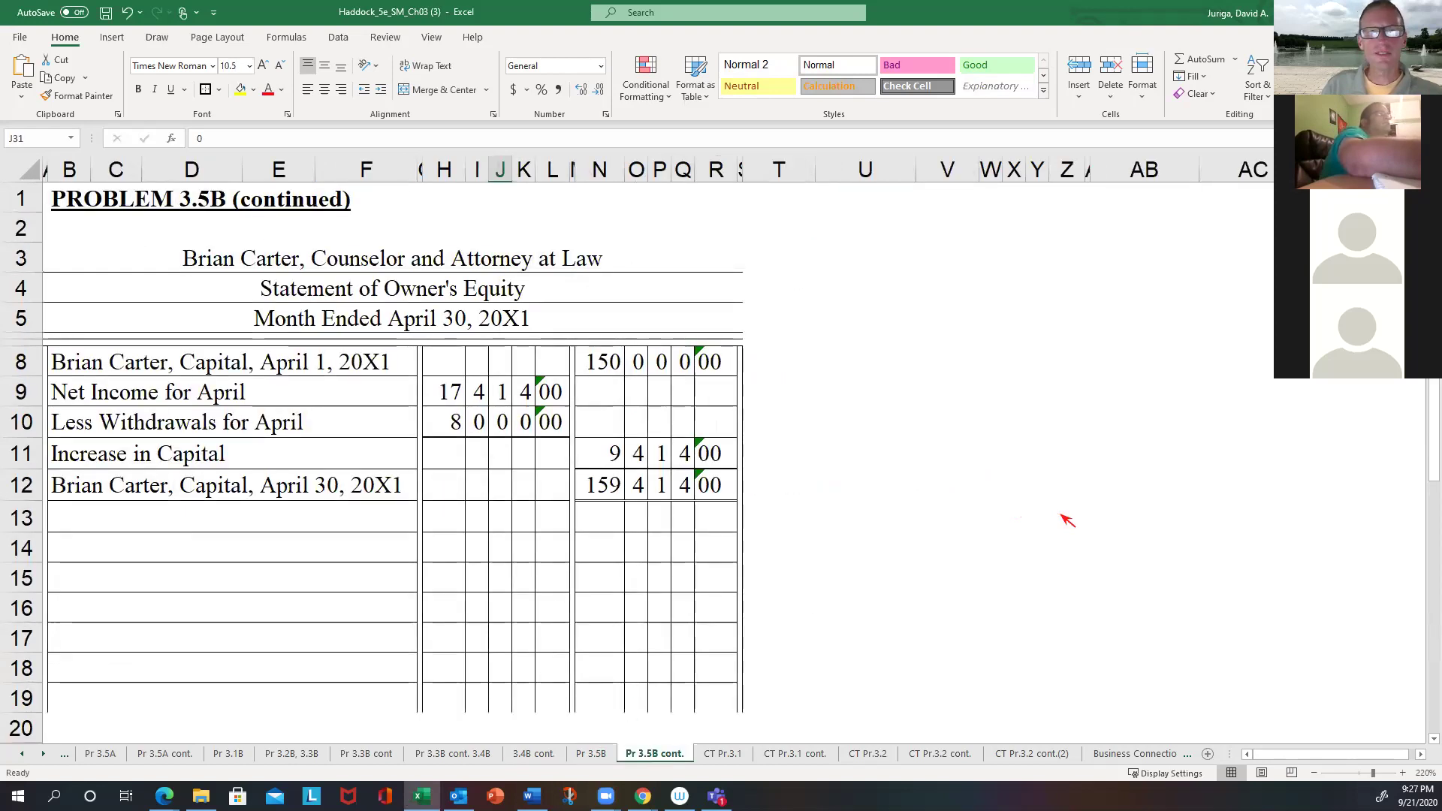
mouse_move(991, 540)
left_mouse_down()
mouse_move(631, 361)
mouse_move(556, 416)
mouse_move(506, 401)
mouse_move(504, 429)
mouse_move(624, 496)
mouse_move(655, 493)
mouse_move(425, 299)
left_mouse_up()
mouse_move(340, 323)
left_mouse_down()
mouse_move(323, 322)
mouse_move(417, 353)
mouse_move(304, 490)
mouse_move(257, 491)
mouse_move(650, 496)
left_mouse_up()
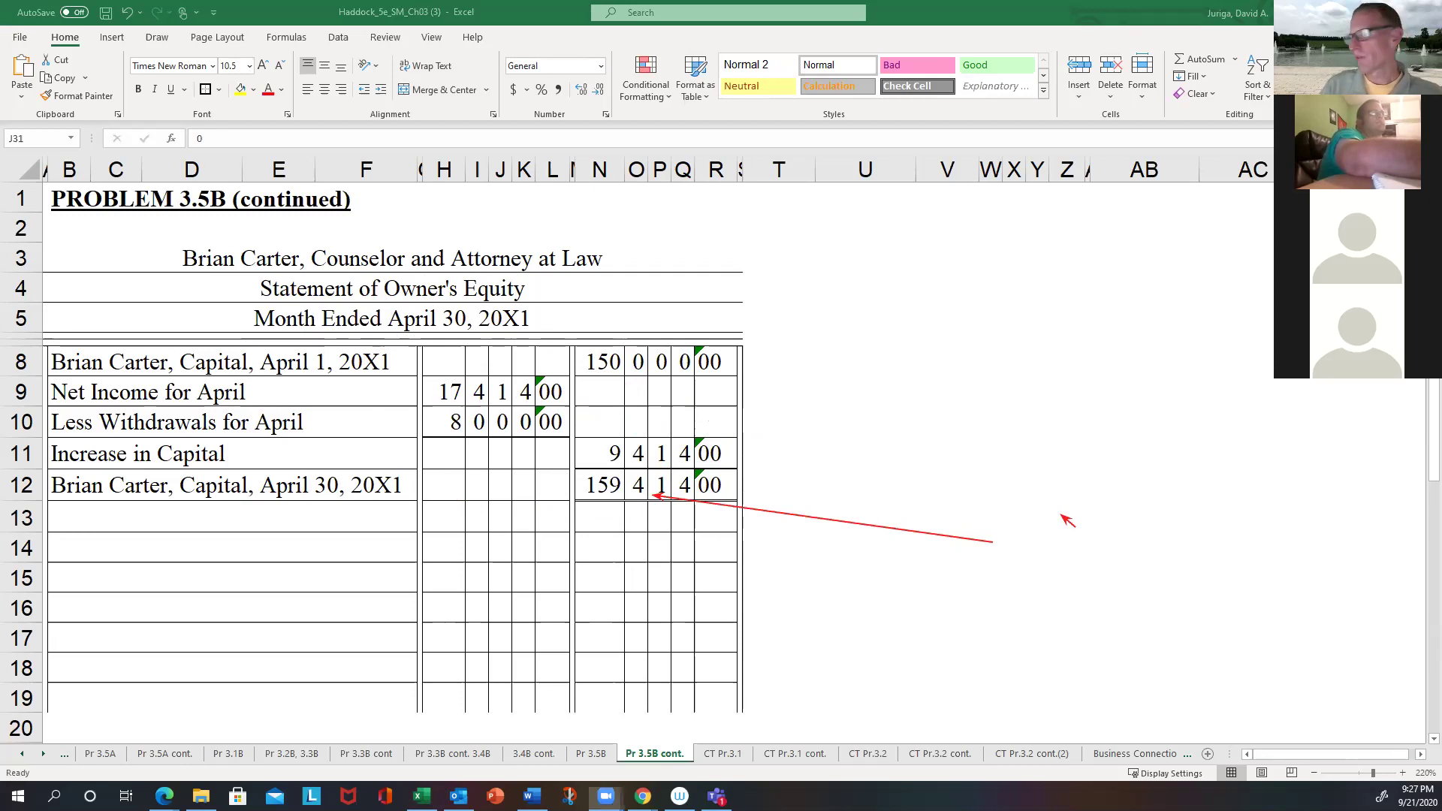
Step: Review the April 30, 20X1 balance sheet, including its date heading and the Cash, Accounts Receivable and Office Equipment lines
scroll(631, 646, "down", 5)
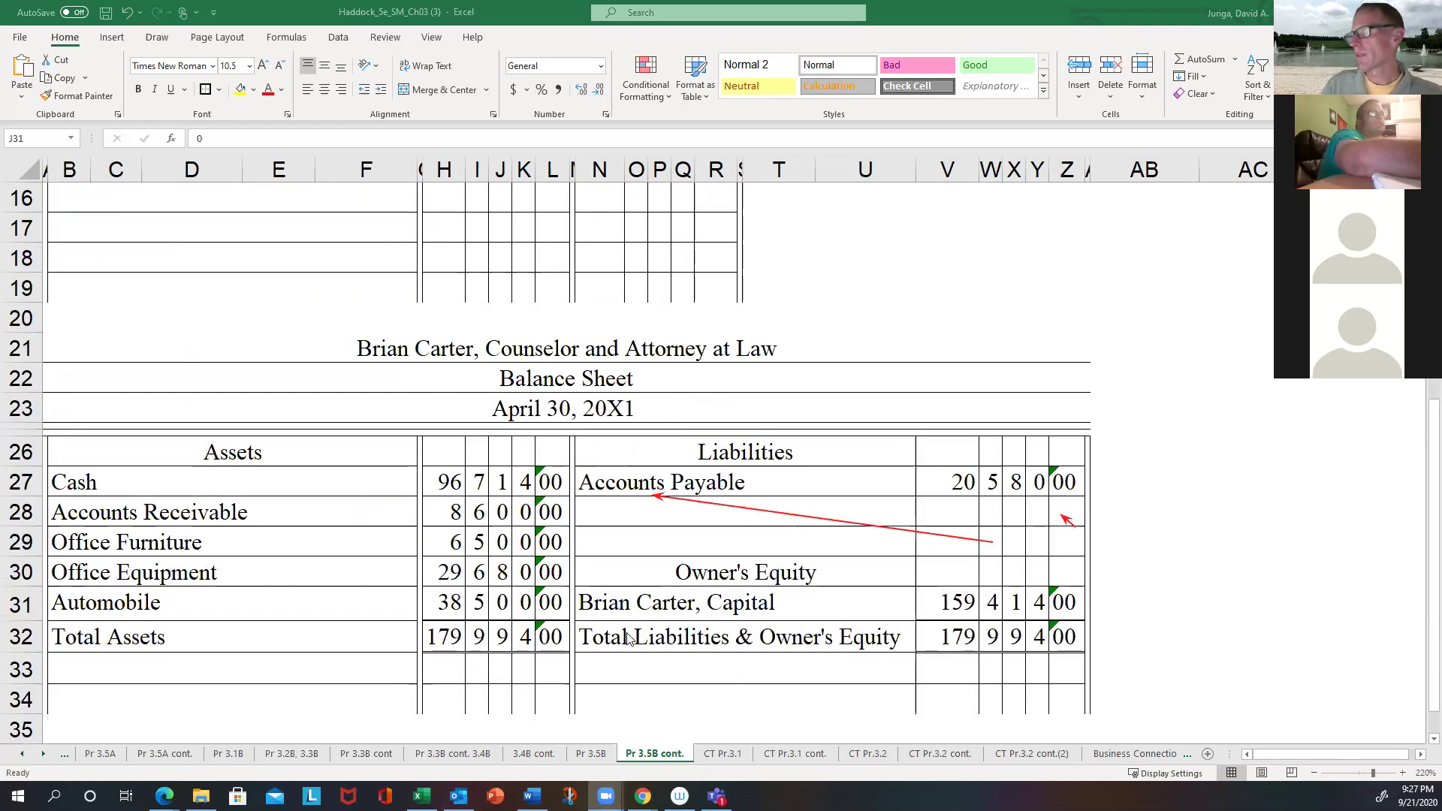
scroll(629, 639, "down", 1)
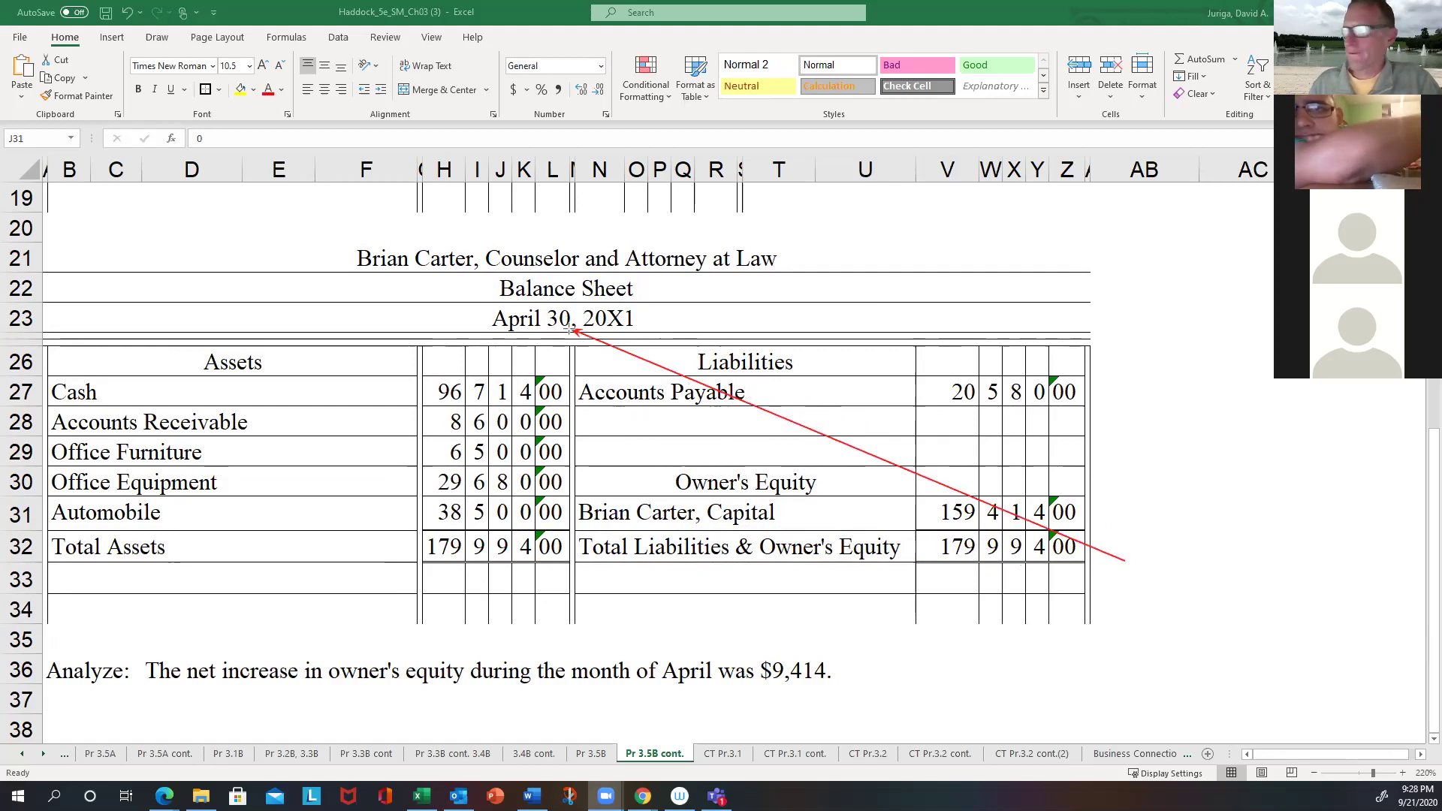
mouse_move(749, 435)
left_mouse_down()
mouse_move(969, 488)
mouse_move(1140, 570)
left_mouse_up()
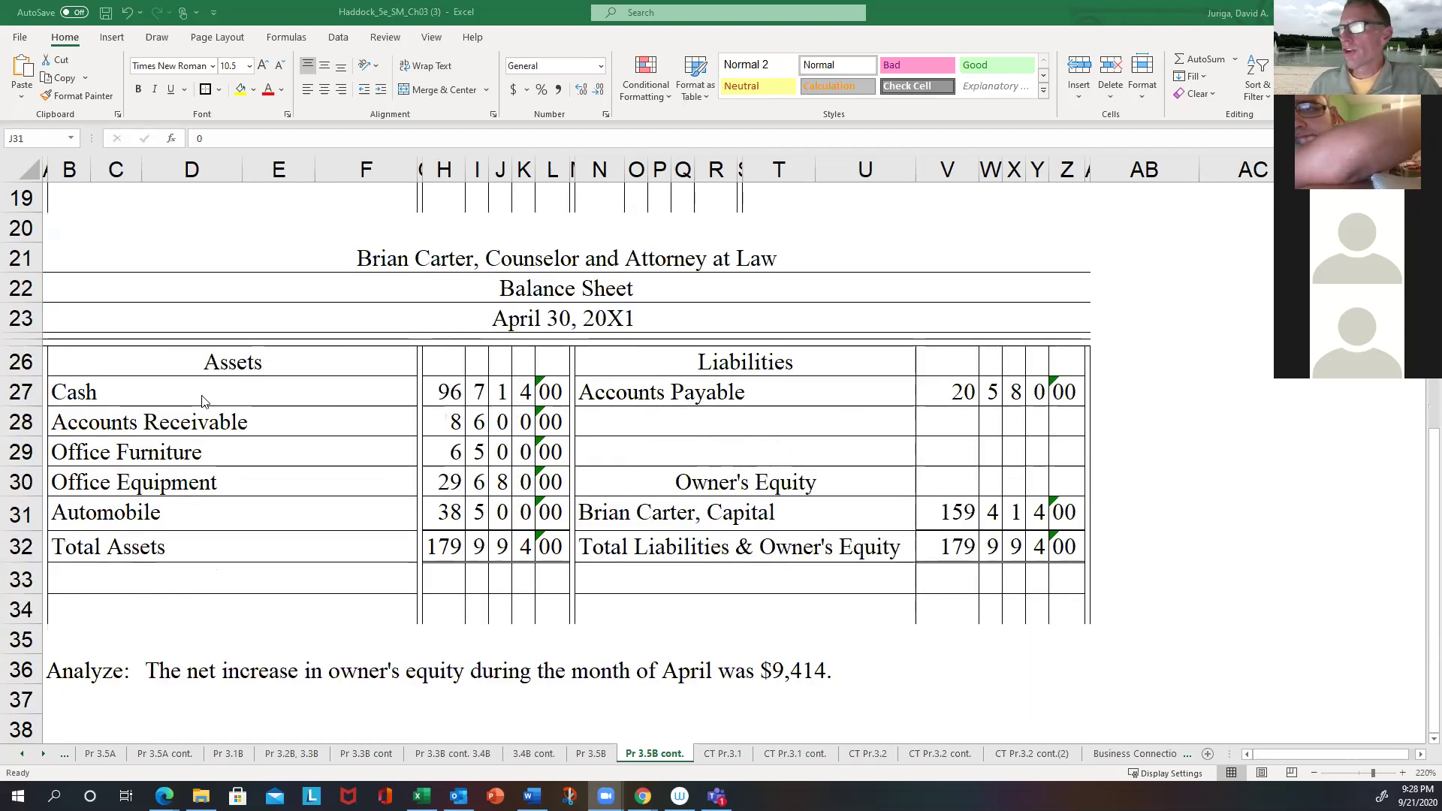
left_click(133, 389)
left_click(311, 386)
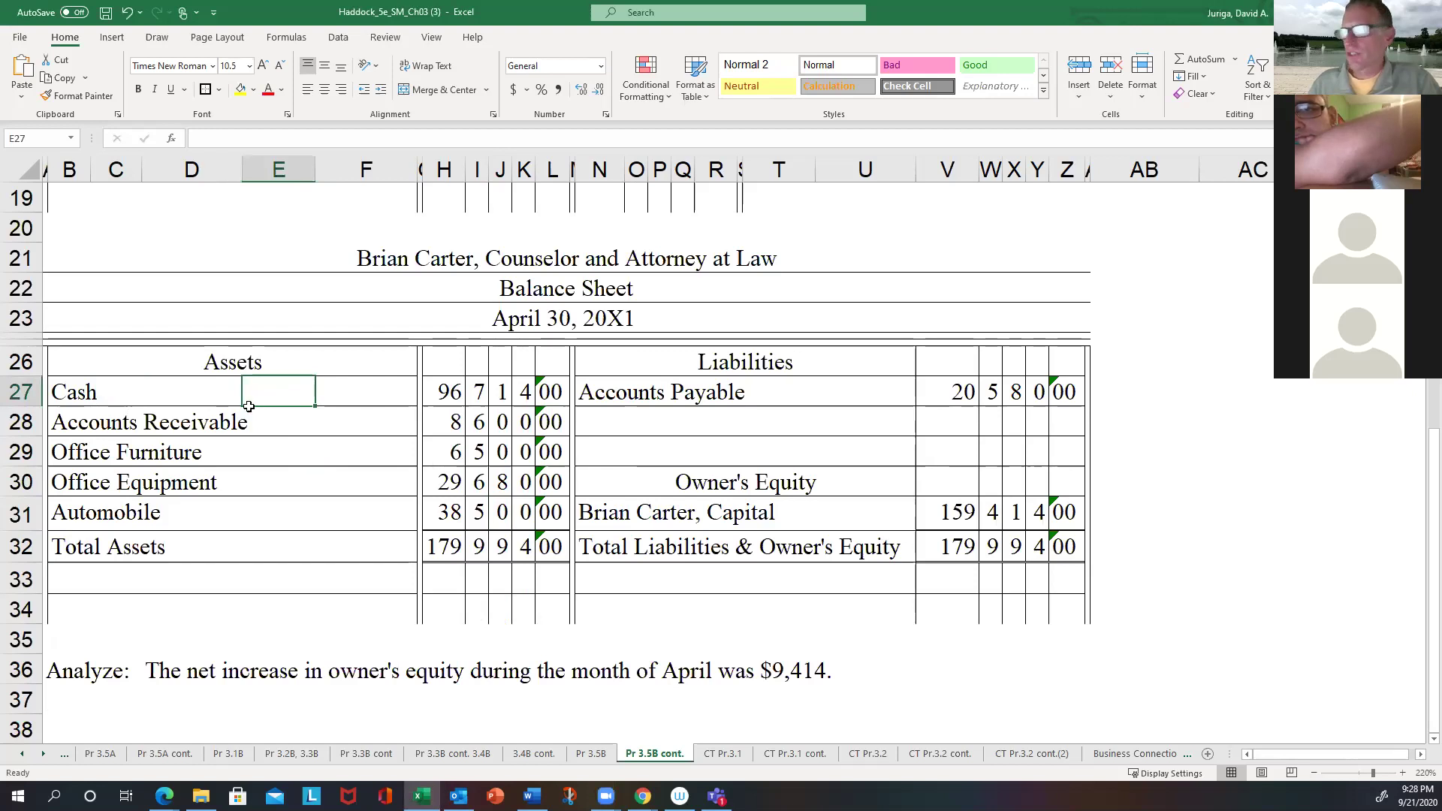
left_click(92, 425)
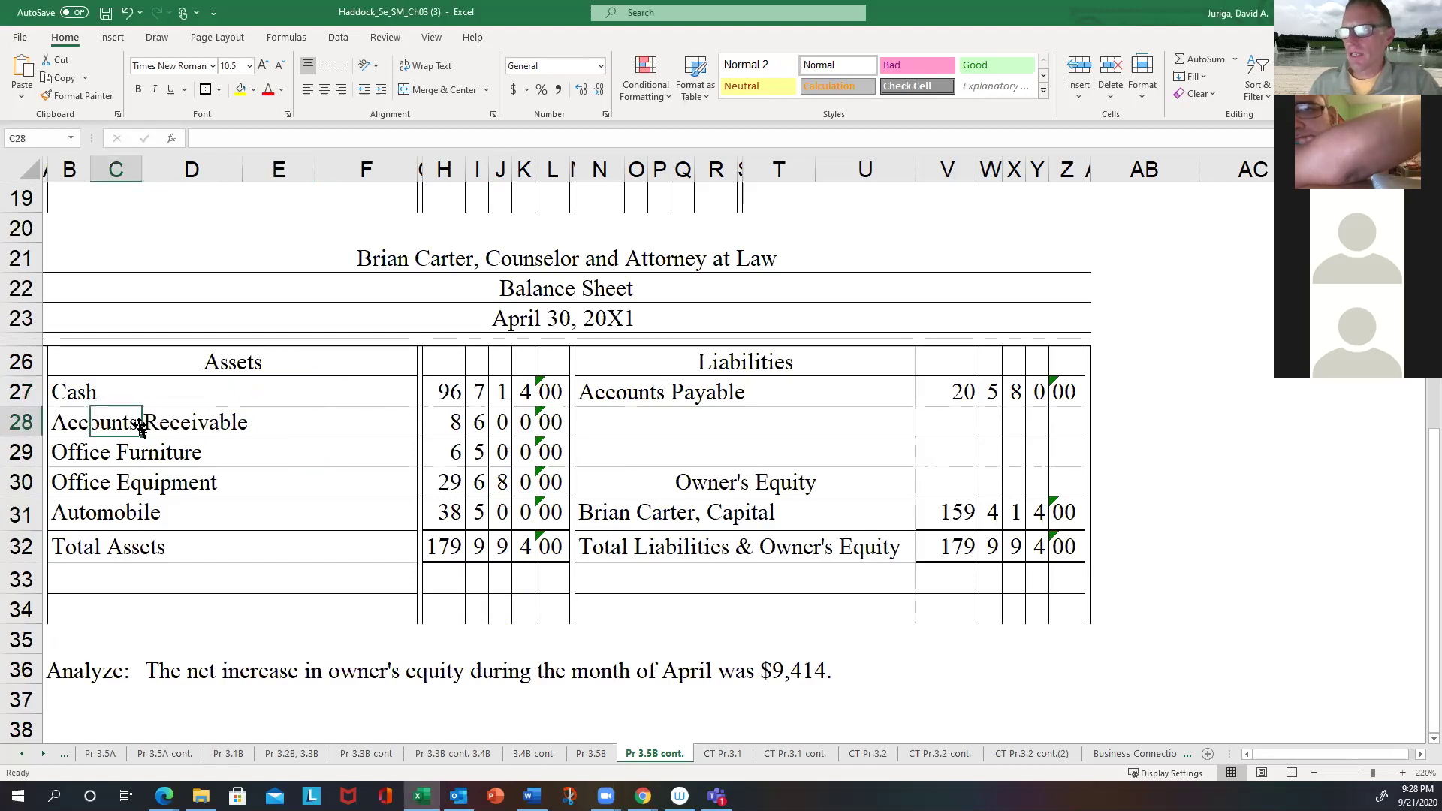
left_click(83, 427)
left_click(479, 392)
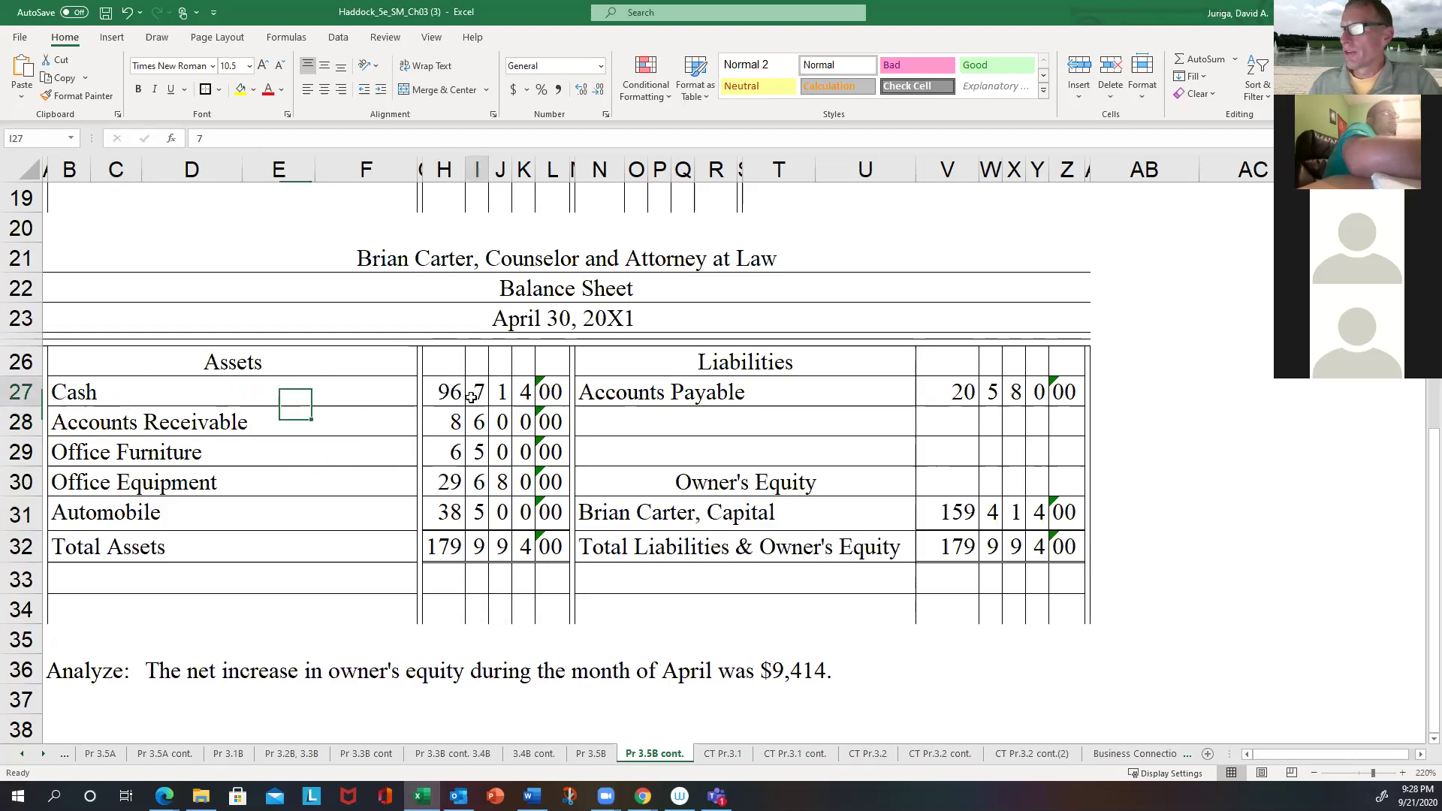
left_click(502, 427)
left_click(493, 475)
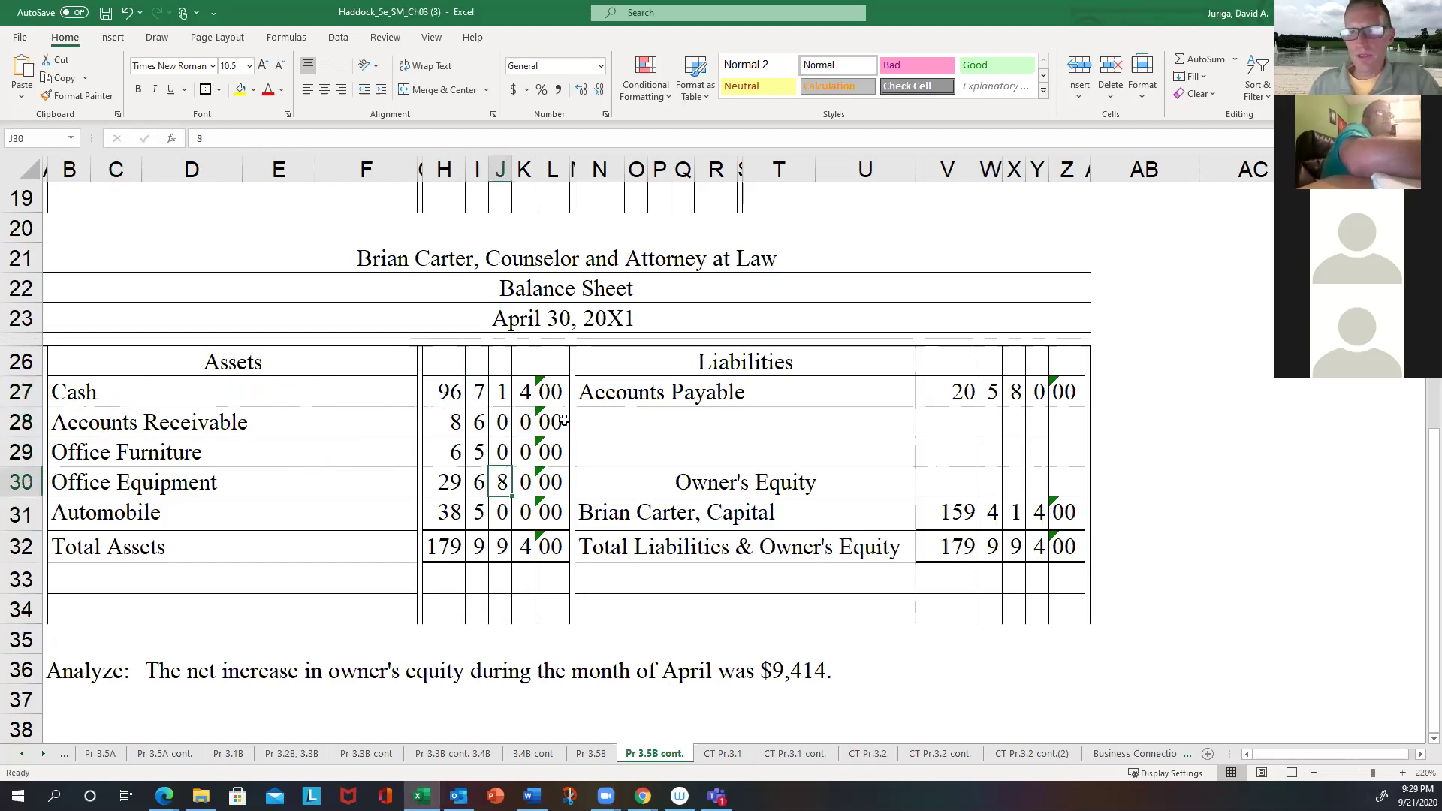
Step: Trace net income from the Pr 3.5B income statement to the statement of owner's equity, and ending capital to the balance sheet
scroll(699, 387, "up", 6)
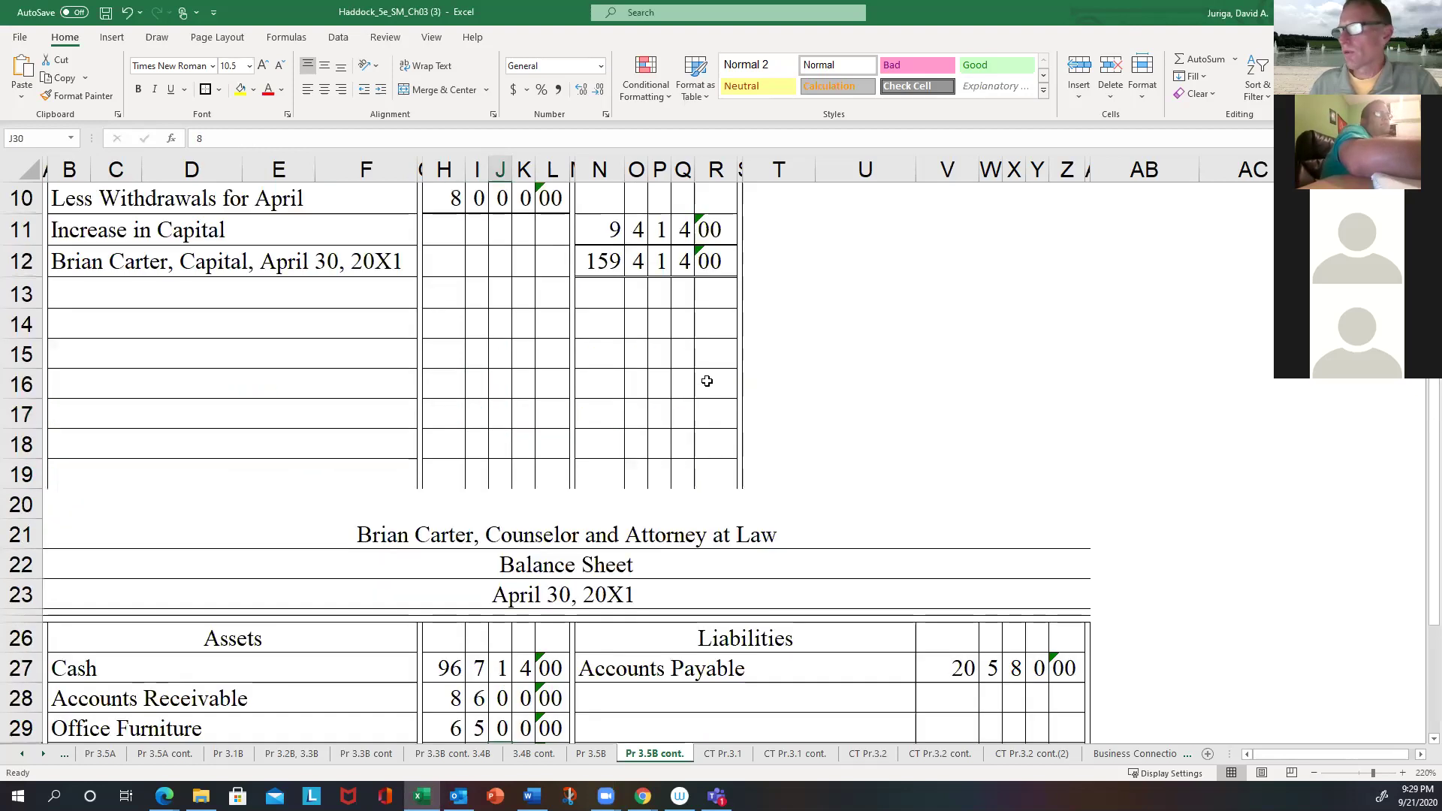
scroll(710, 398, "down", 1)
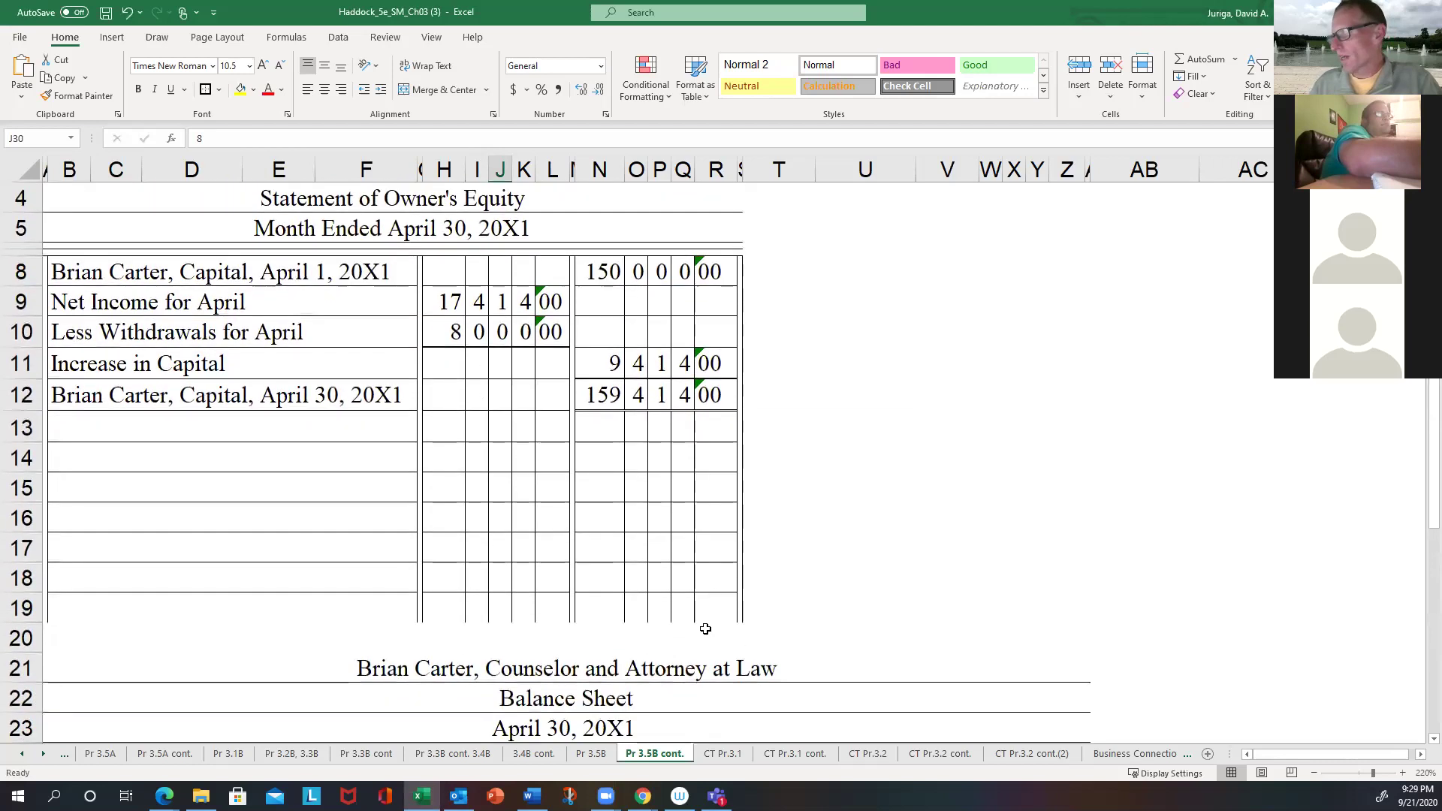
left_click(591, 753)
scroll(755, 447, "down", 1)
scroll(713, 443, "up", 1)
left_click(648, 753)
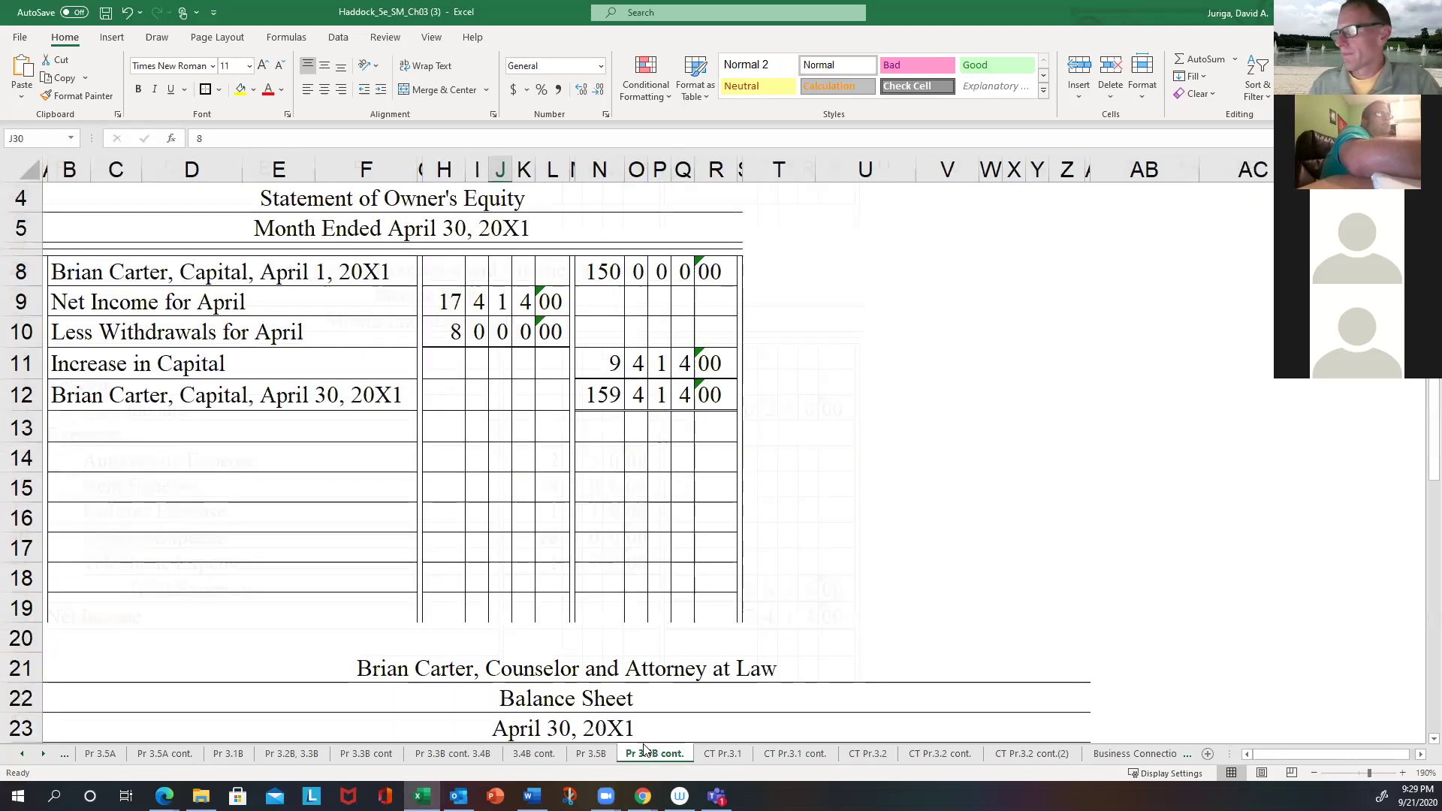
scroll(615, 469, "up", 1)
scroll(614, 469, "down", 7)
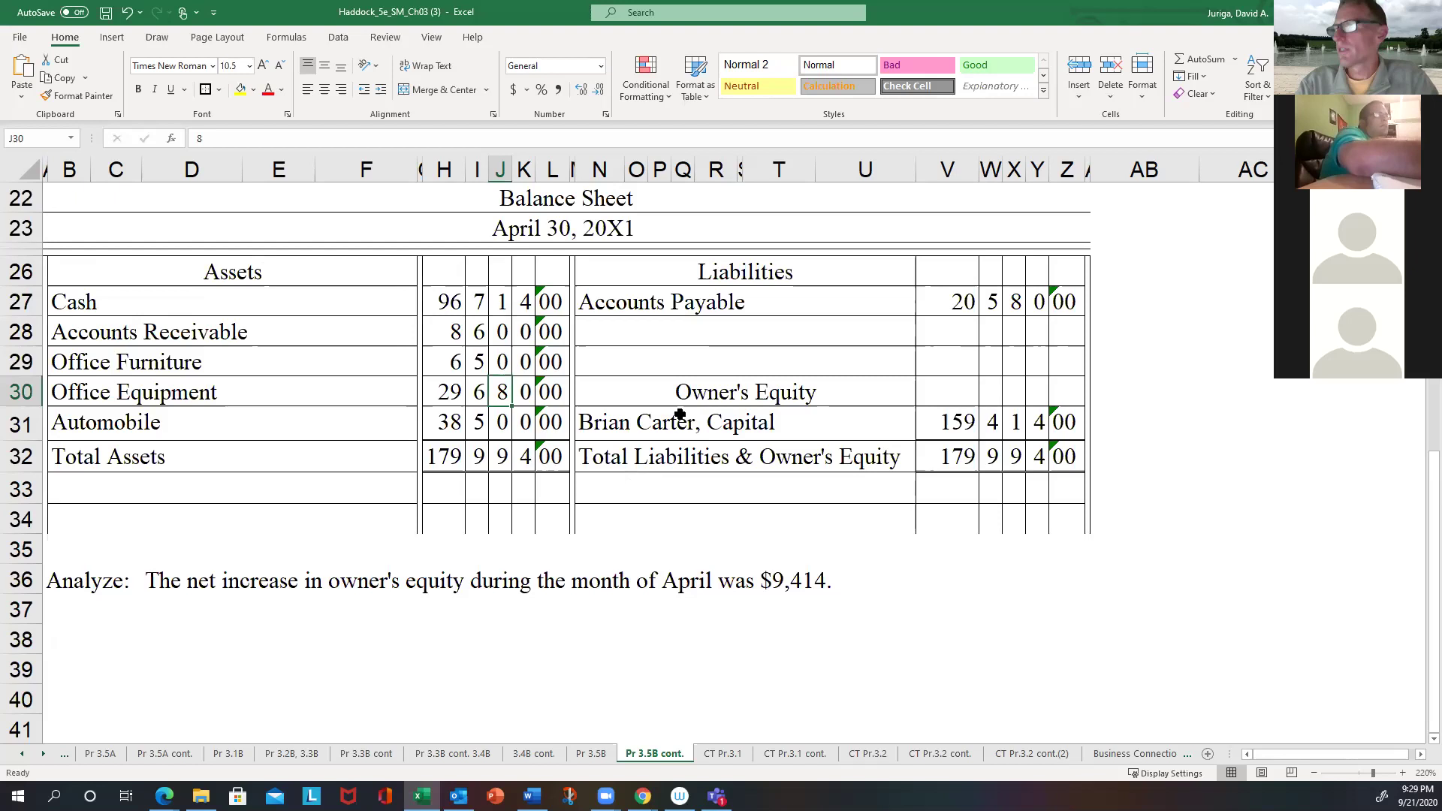
Step: Recheck Net Income on the Pr 3.5B income statement and examine the Cash amount on the Pr 3.5B cont. balance sheet
left_click(590, 753)
scroll(647, 606, "up", 1)
scroll(646, 607, "down", 2)
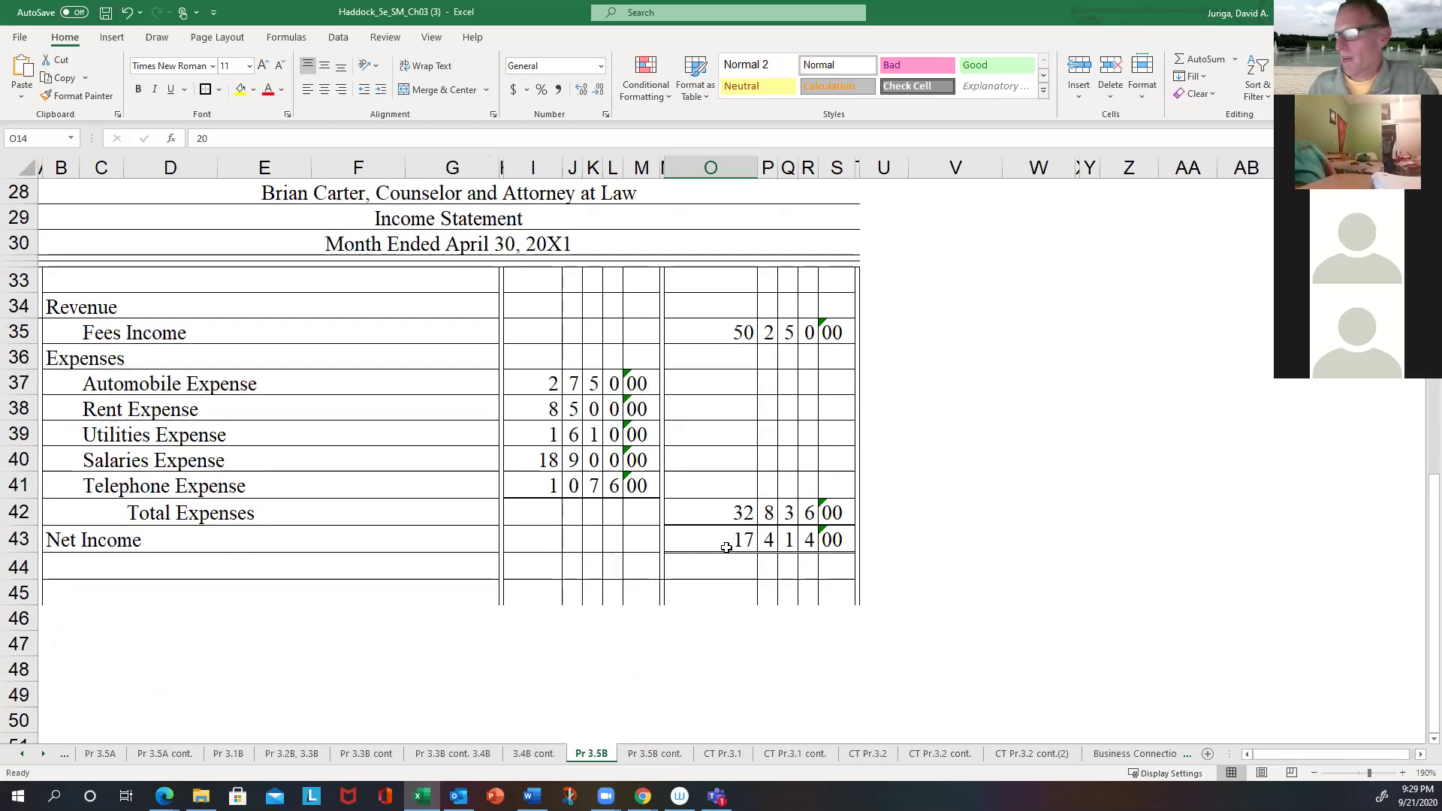
left_click(655, 753)
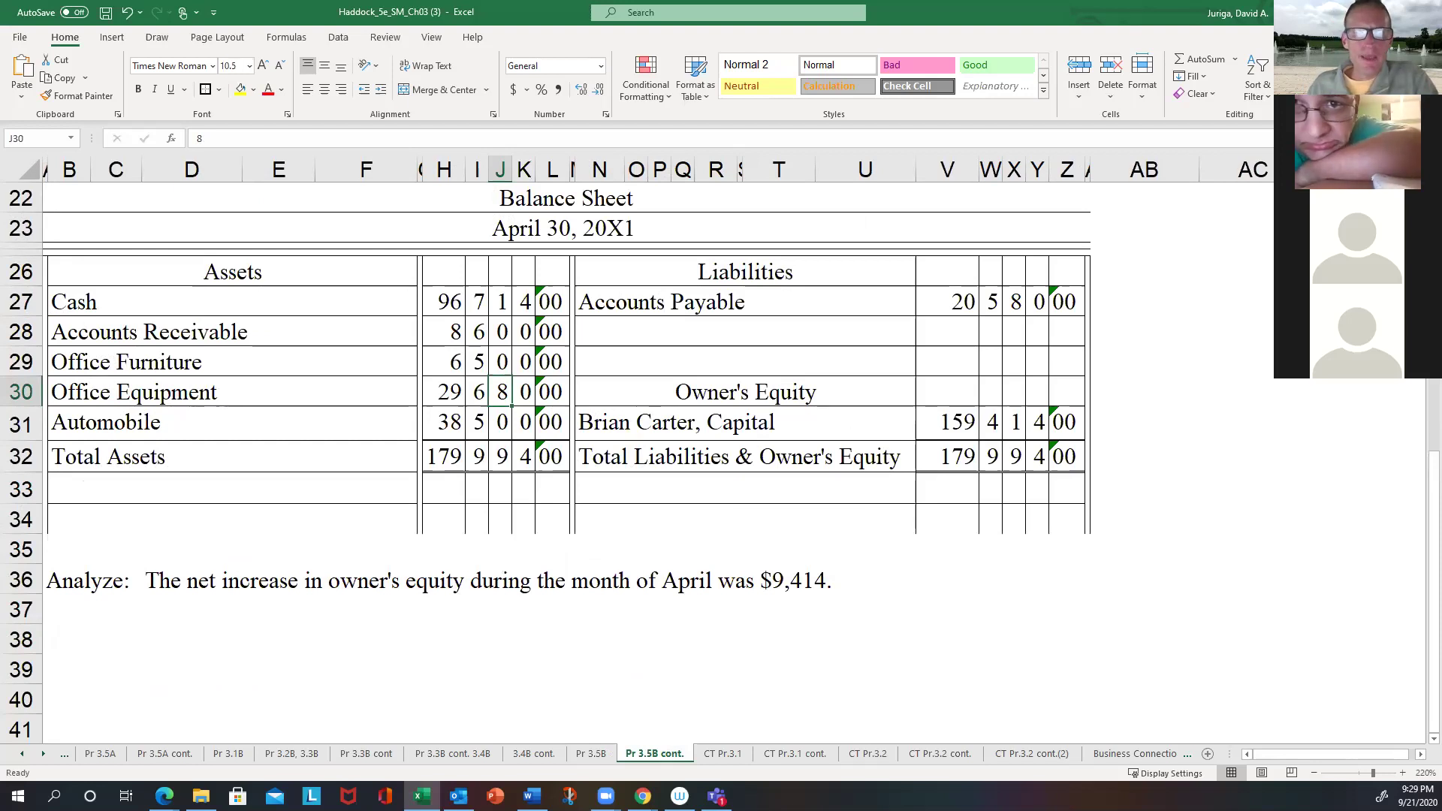
mouse_move(575, 563)
left_mouse_down()
mouse_move(451, 311)
mouse_move(950, 321)
mouse_move(927, 338)
mouse_move(706, 290)
mouse_move(436, 314)
mouse_move(522, 319)
mouse_move(864, 283)
mouse_move(940, 314)
mouse_move(386, 311)
mouse_move(433, 312)
left_mouse_up()
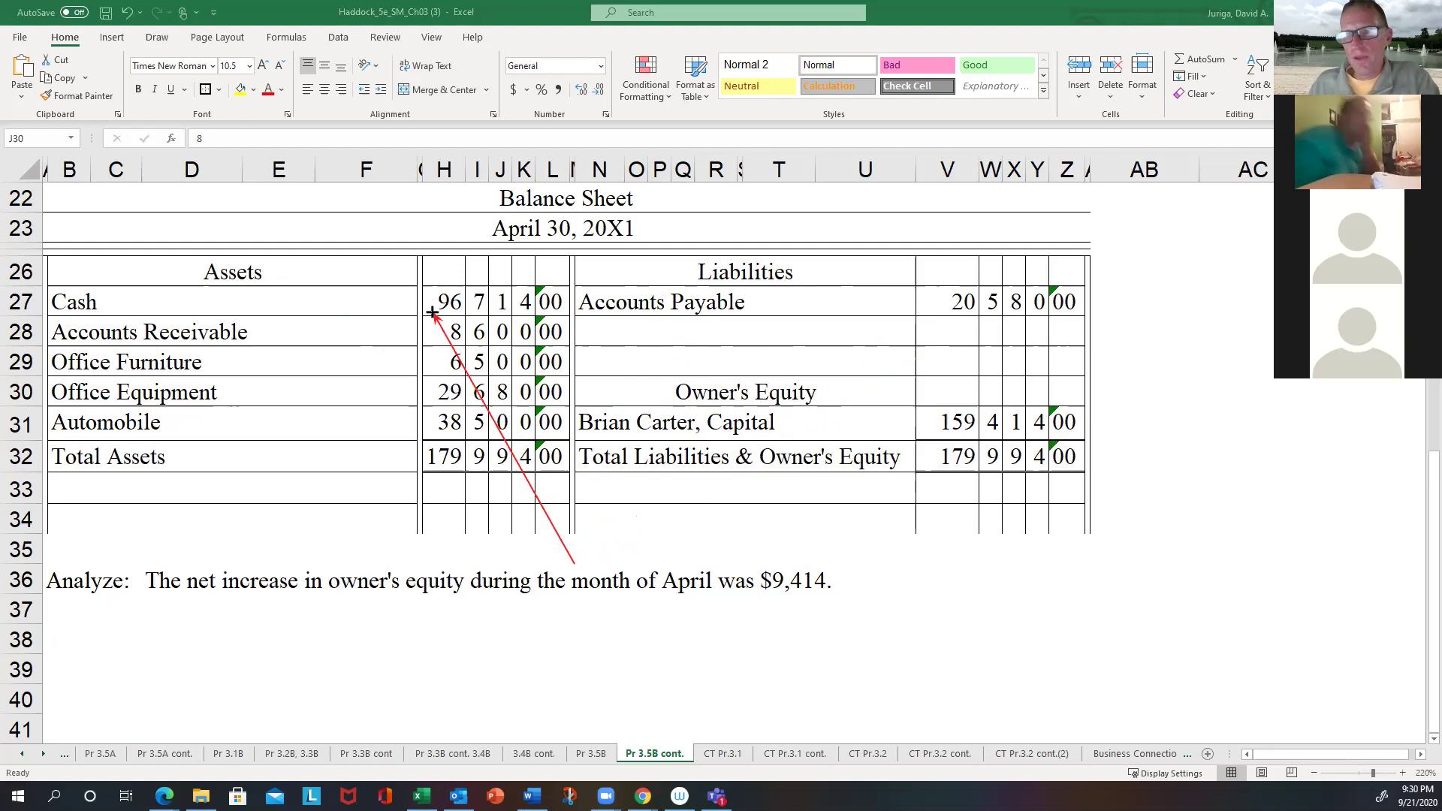
mouse_move(433, 311)
left_mouse_down()
mouse_move(518, 469)
mouse_move(505, 278)
mouse_move(572, 564)
left_mouse_up()
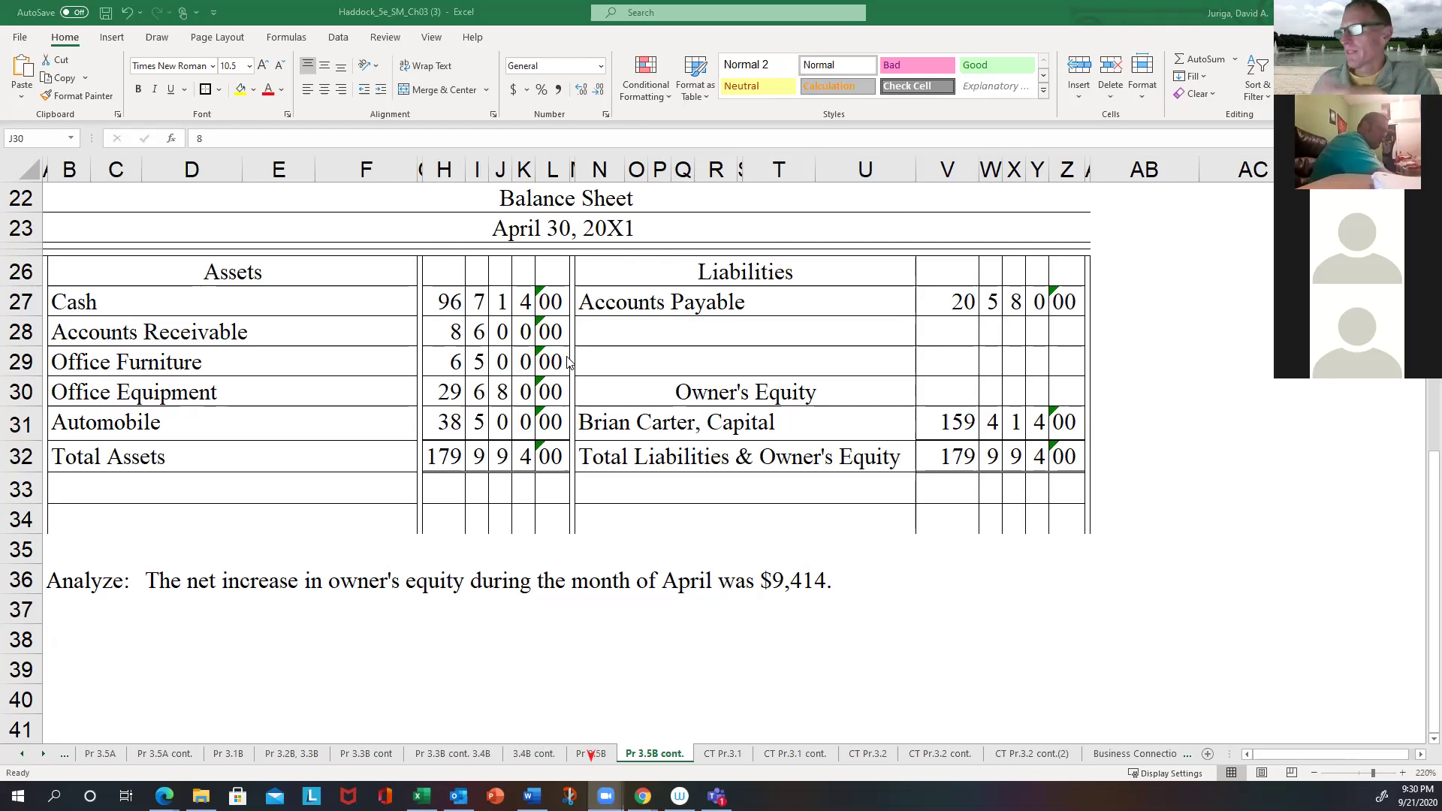
Step: Compare the Pr 3.5B income statement with the statement of owner's equity and examine the Increase in Capital line
scroll(556, 305, "up", 3)
scroll(556, 304, "up", 4)
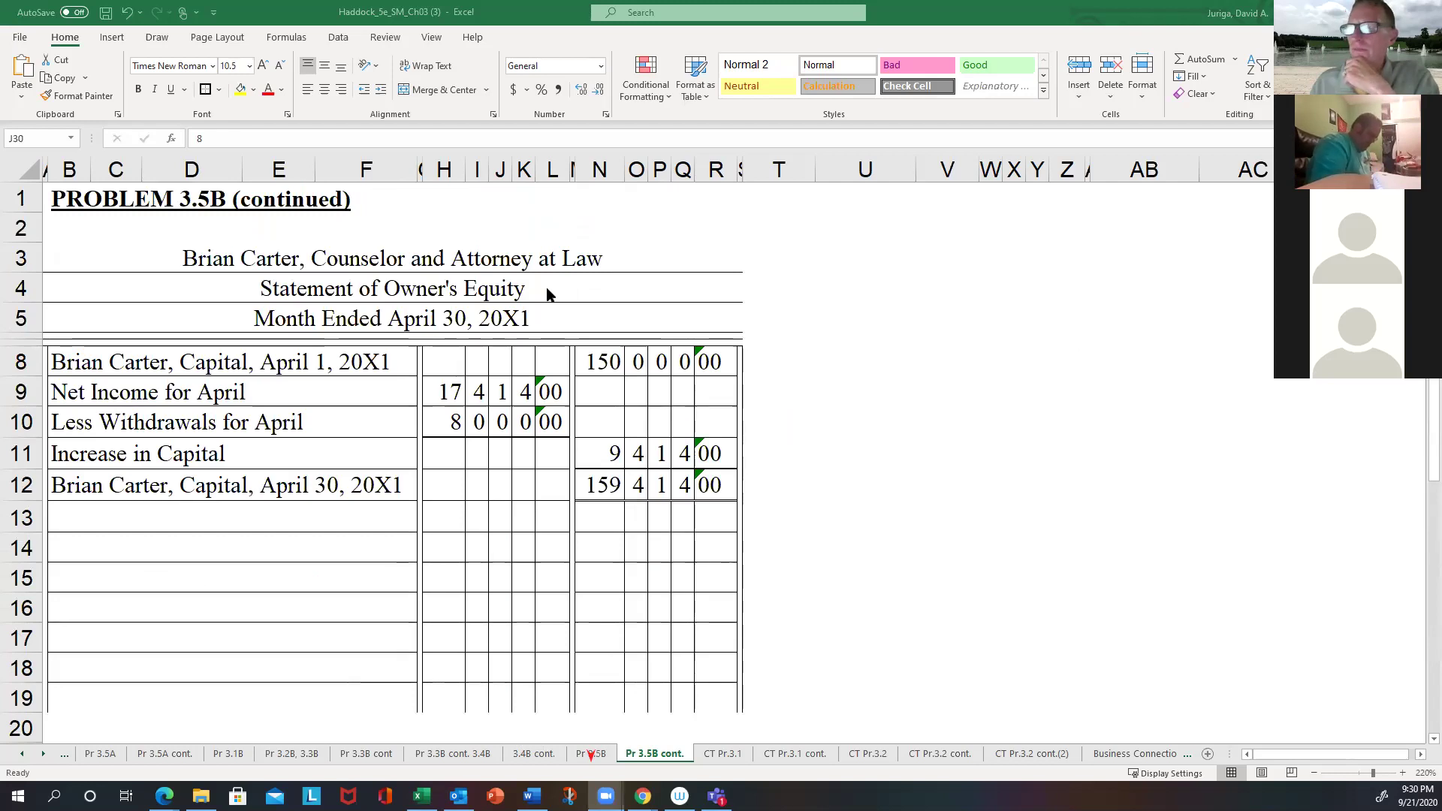
left_click(590, 752)
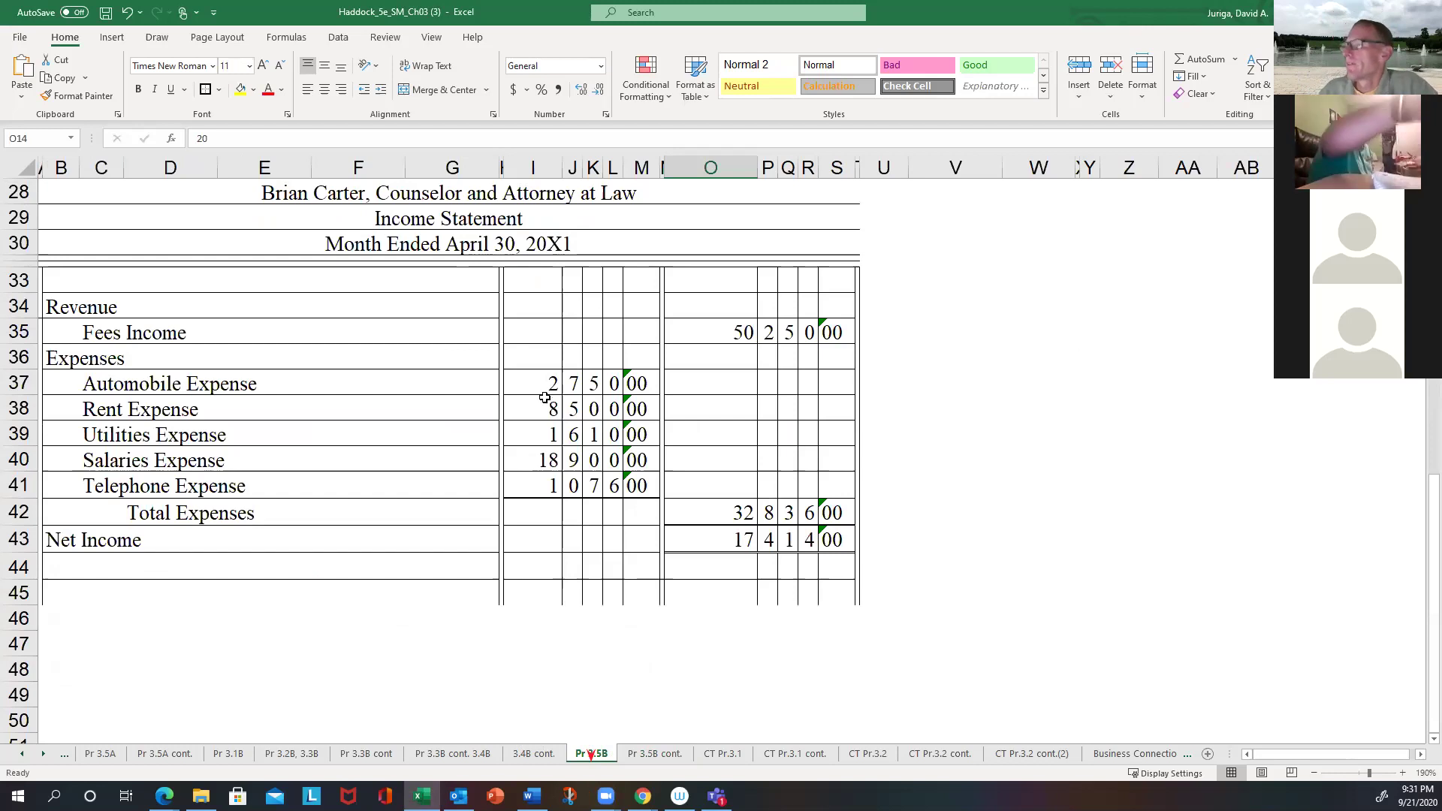
left_click(657, 754)
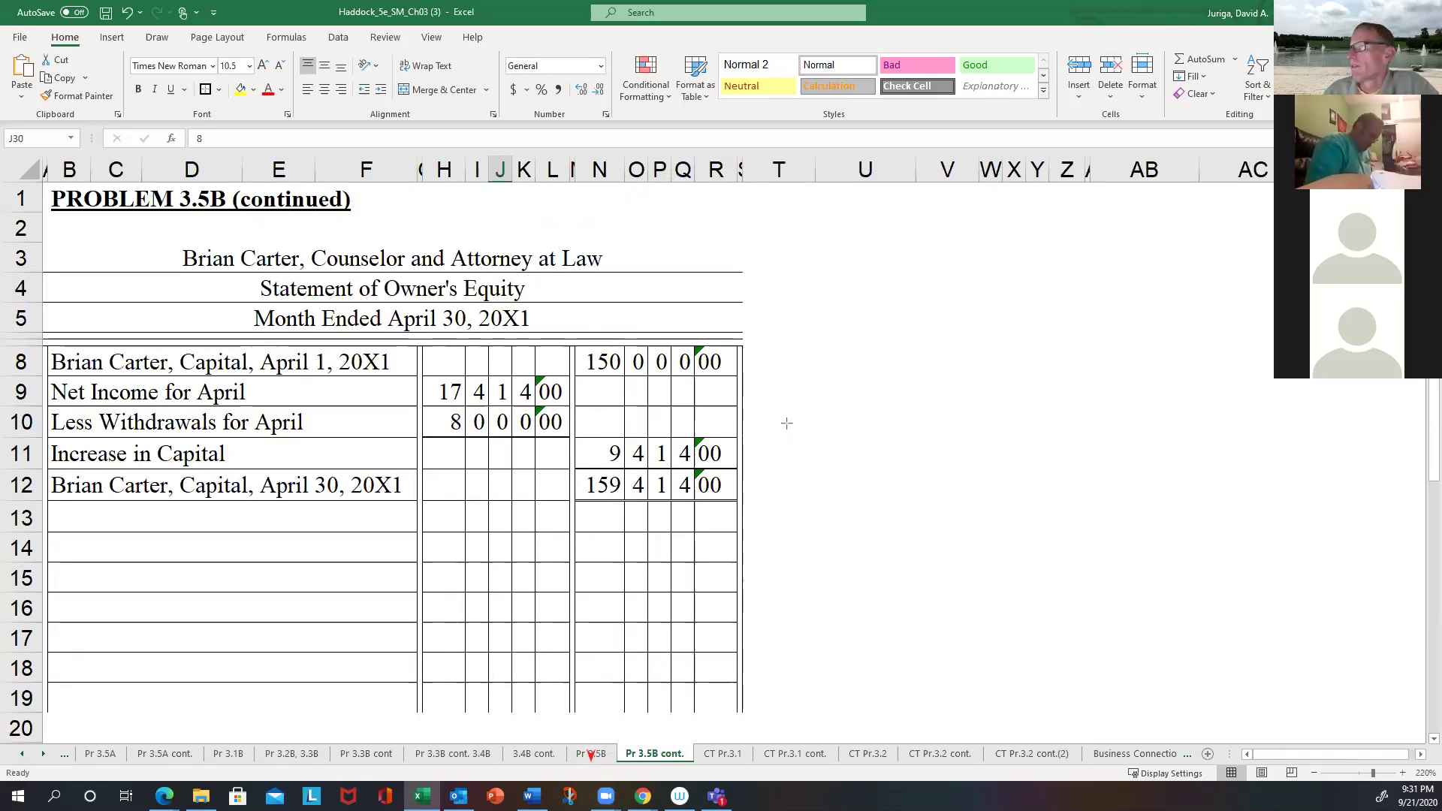
mouse_move(948, 436)
left_mouse_down()
mouse_move(563, 400)
mouse_move(544, 417)
mouse_move(856, 442)
left_mouse_up()
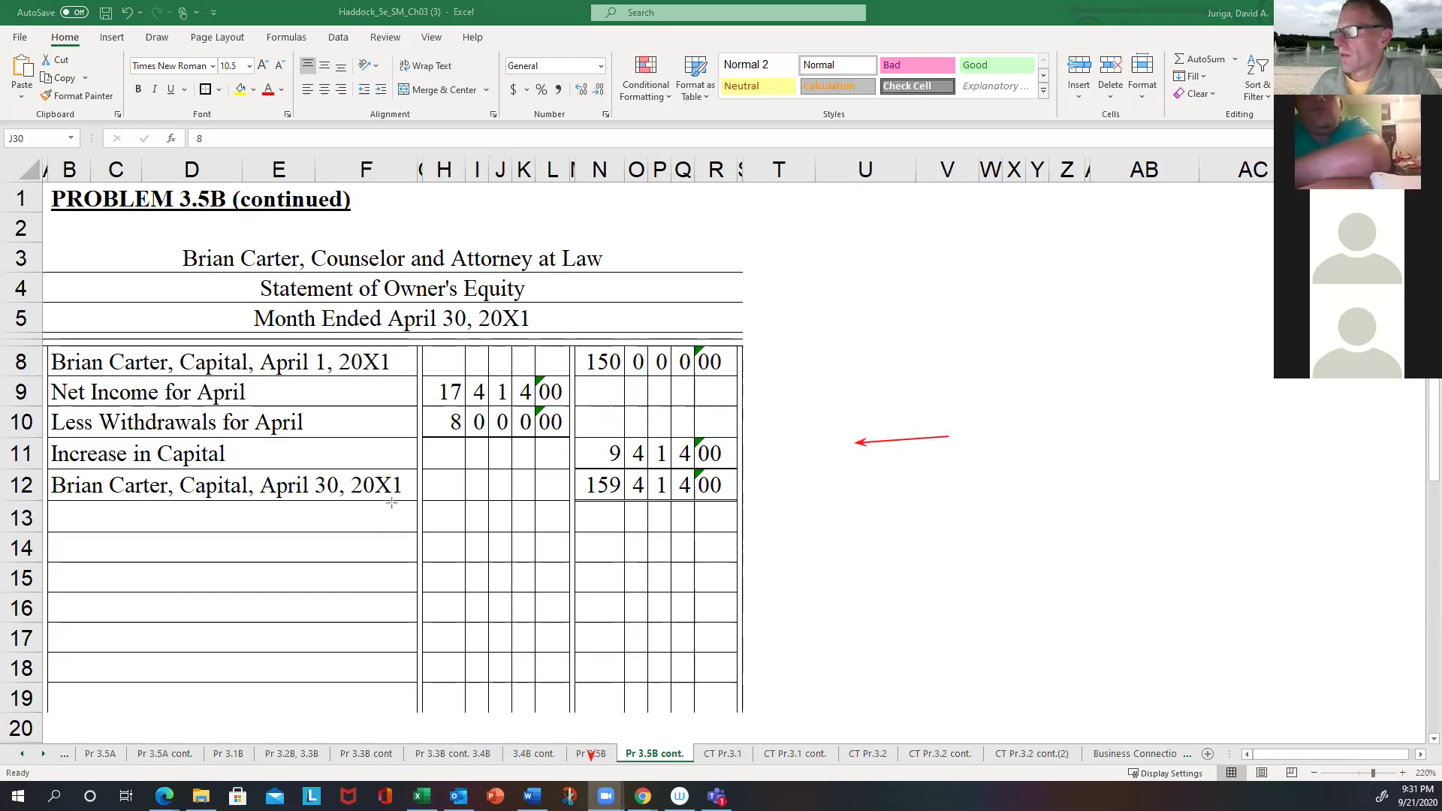
left_click_drag(976, 448, 990, 436)
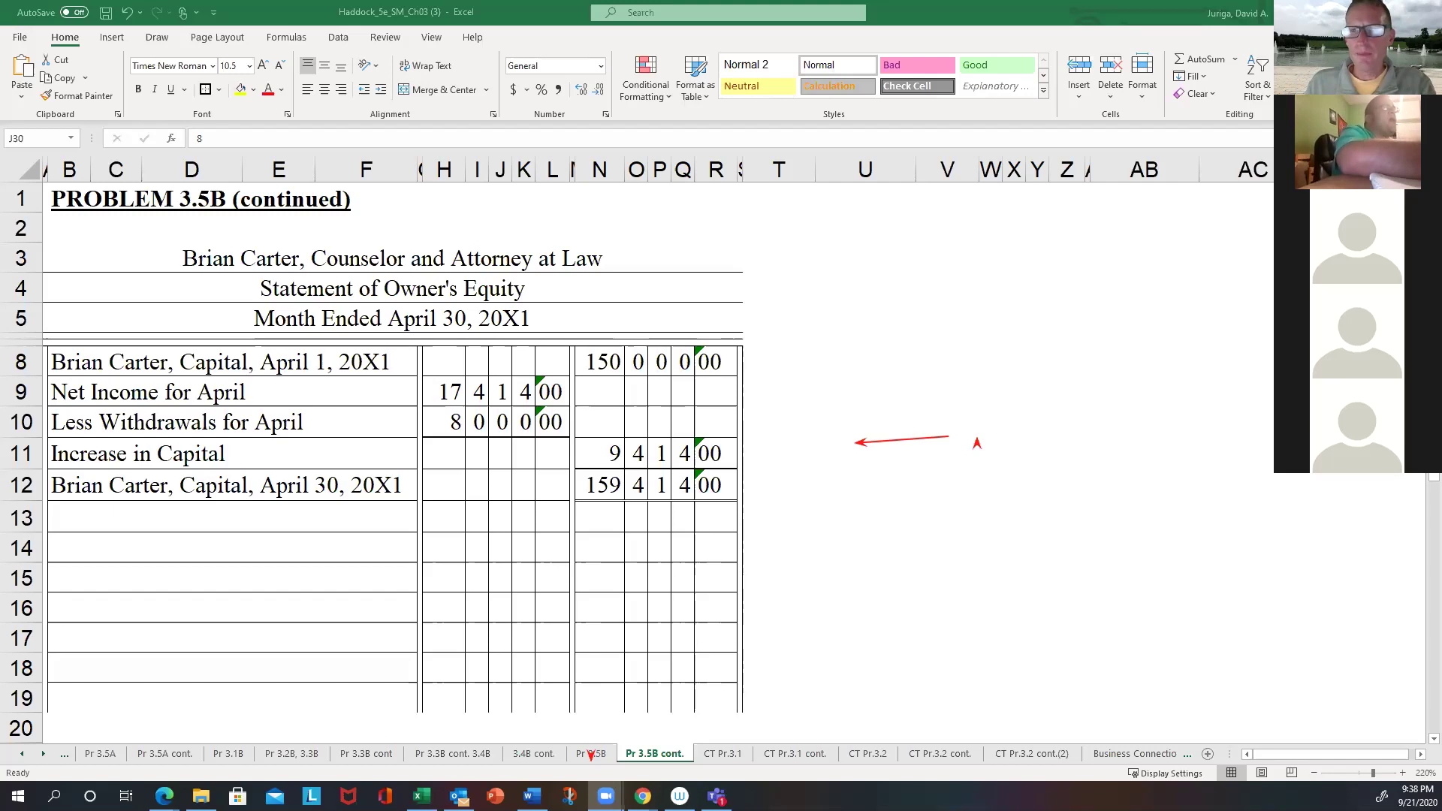
Step: Switch to the Blackboard course announcements in the browser and view the Exam 1 Study Guide announcement and its options
key("alt+Tab")
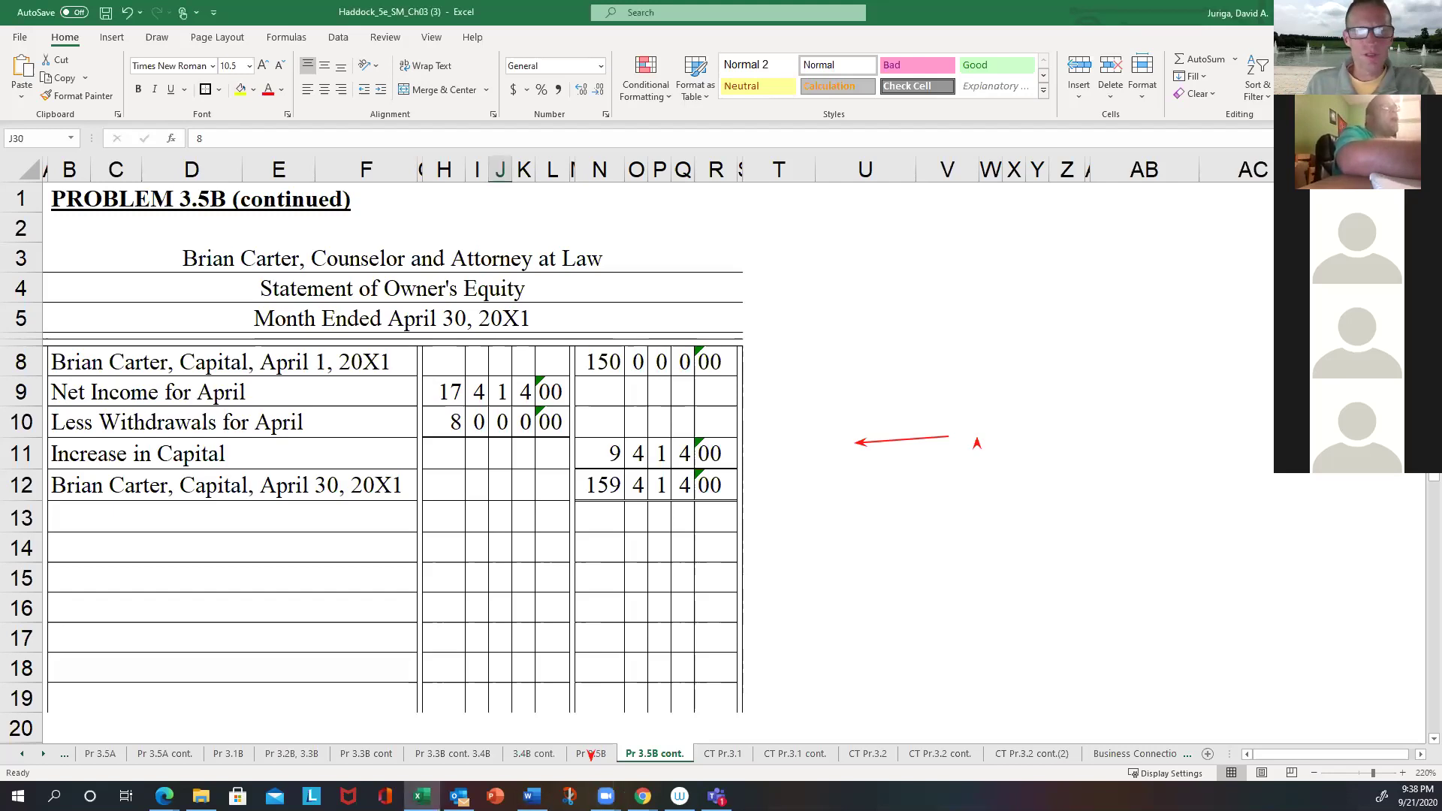
key("alt+Tab")
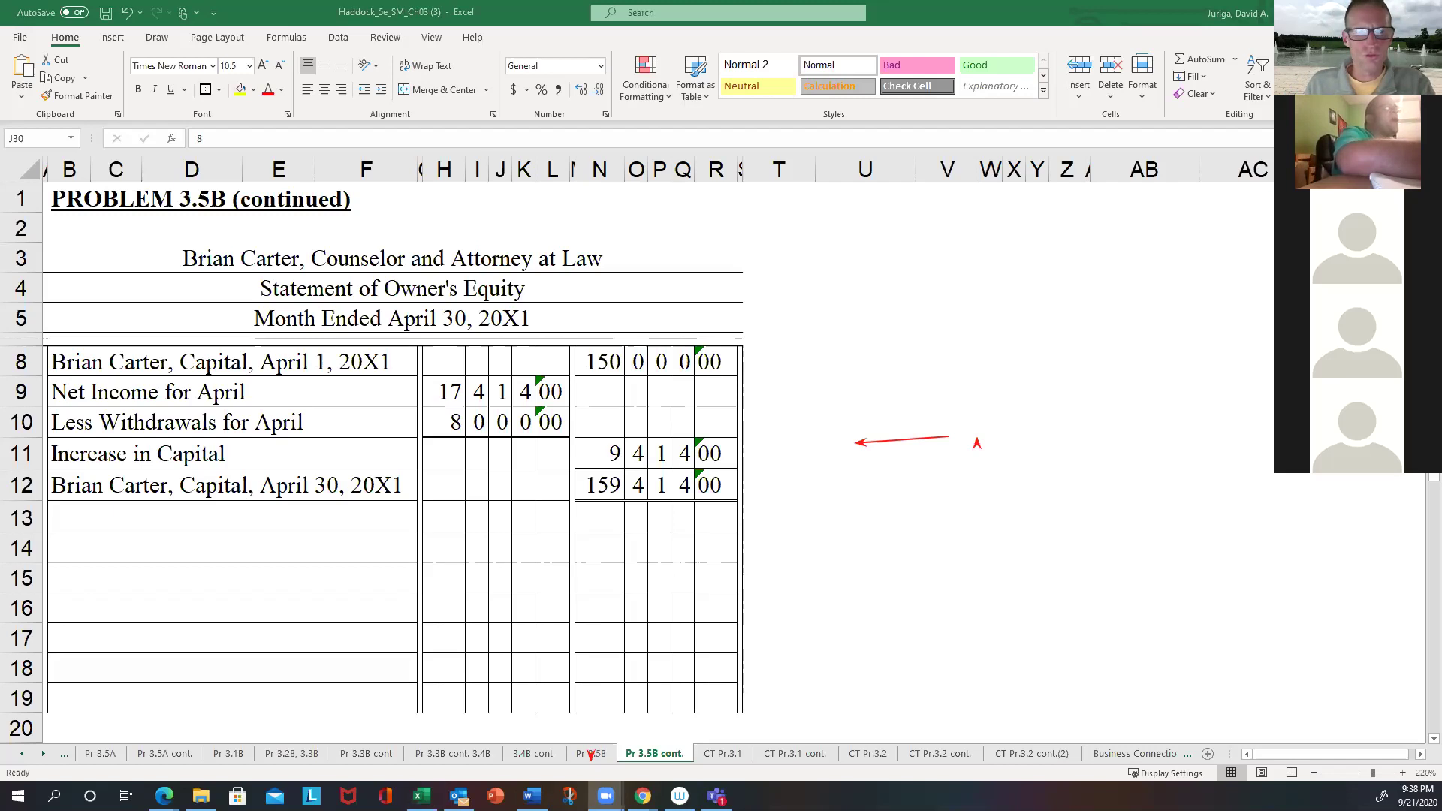
key("alt+Tab")
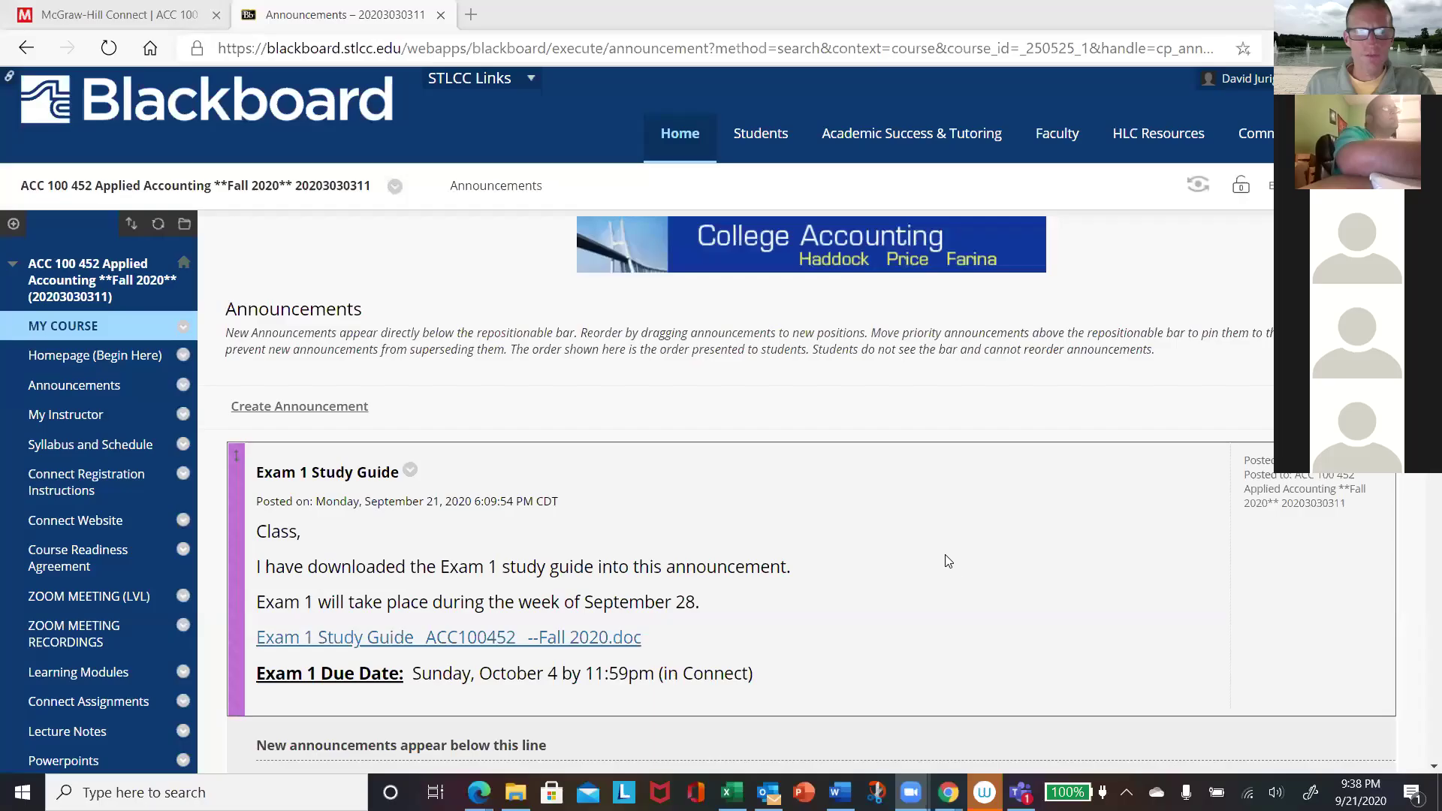
scroll(944, 553, "down", 3)
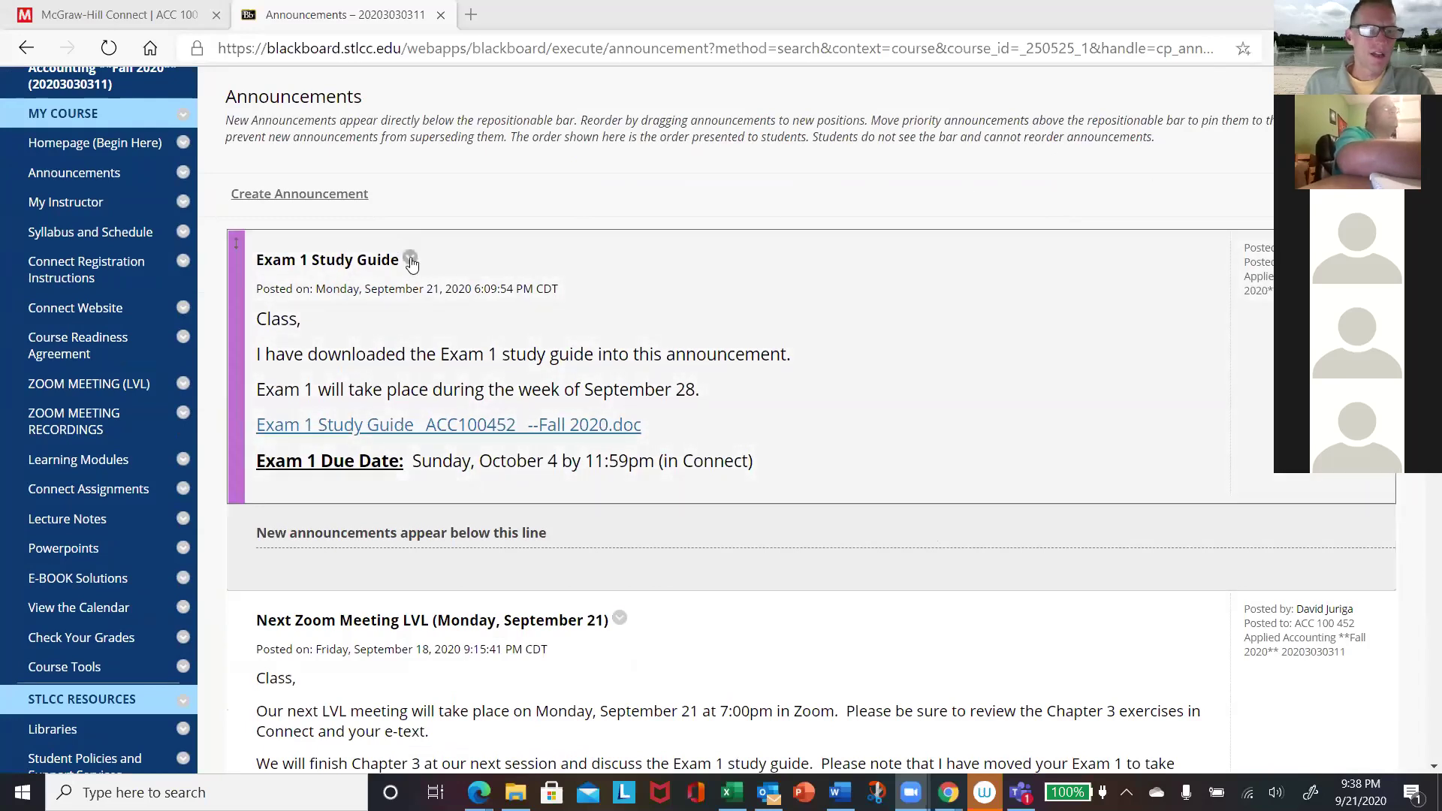
left_click(409, 259)
left_click(469, 276)
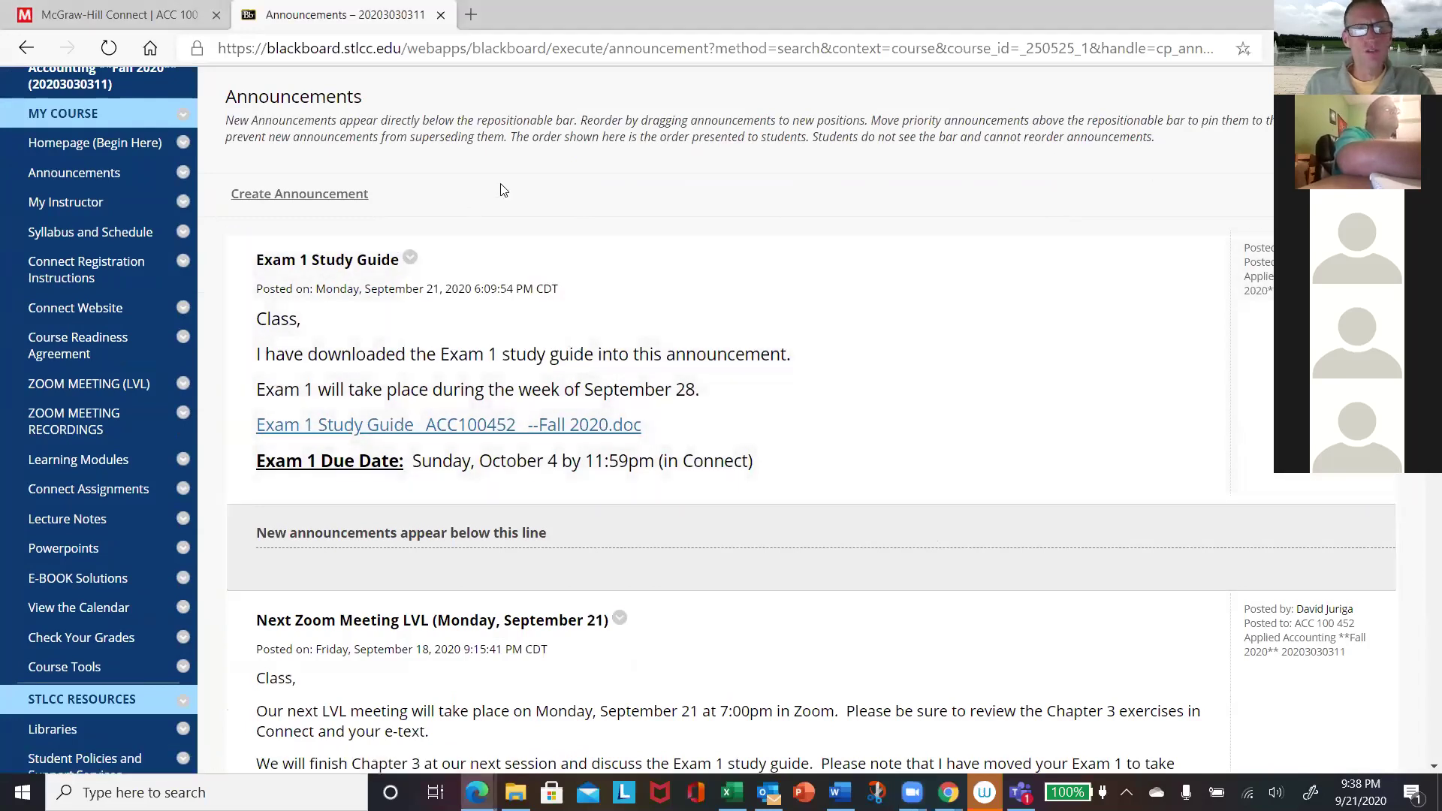